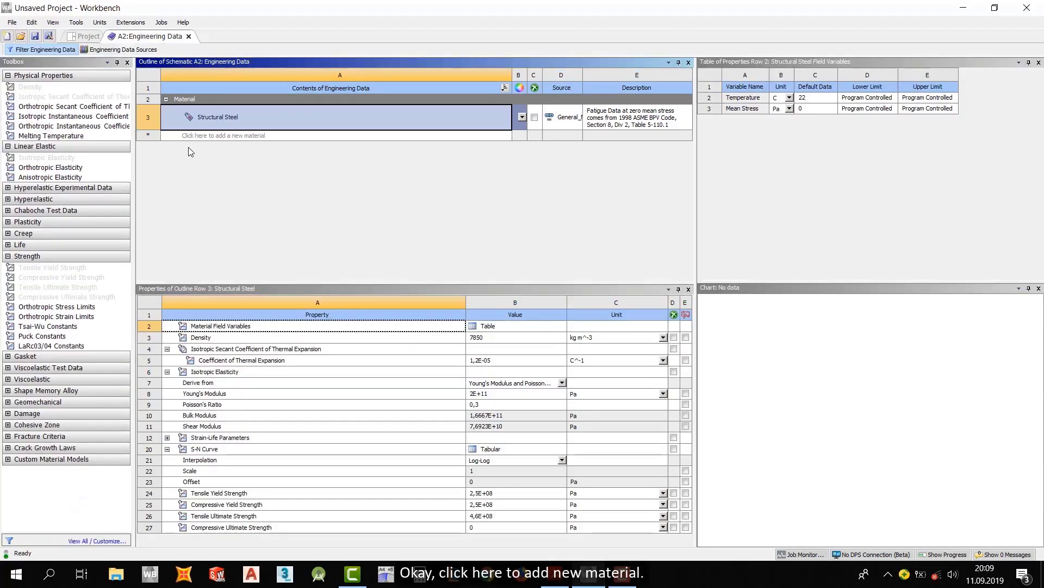
- Add a new material named Kiris and give it the Isotropic Elasticity property
left_click(241, 136)
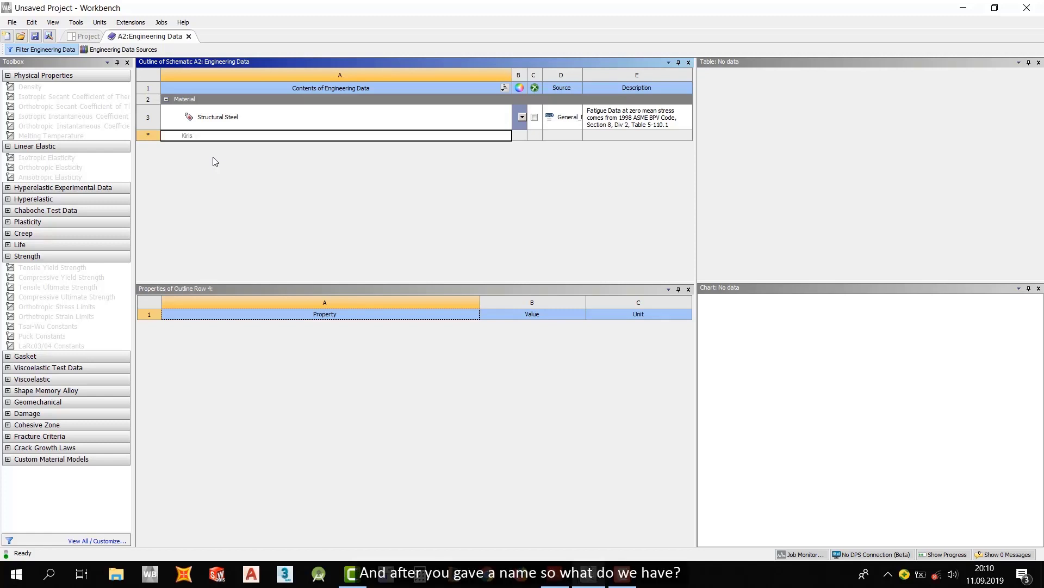
key("Return")
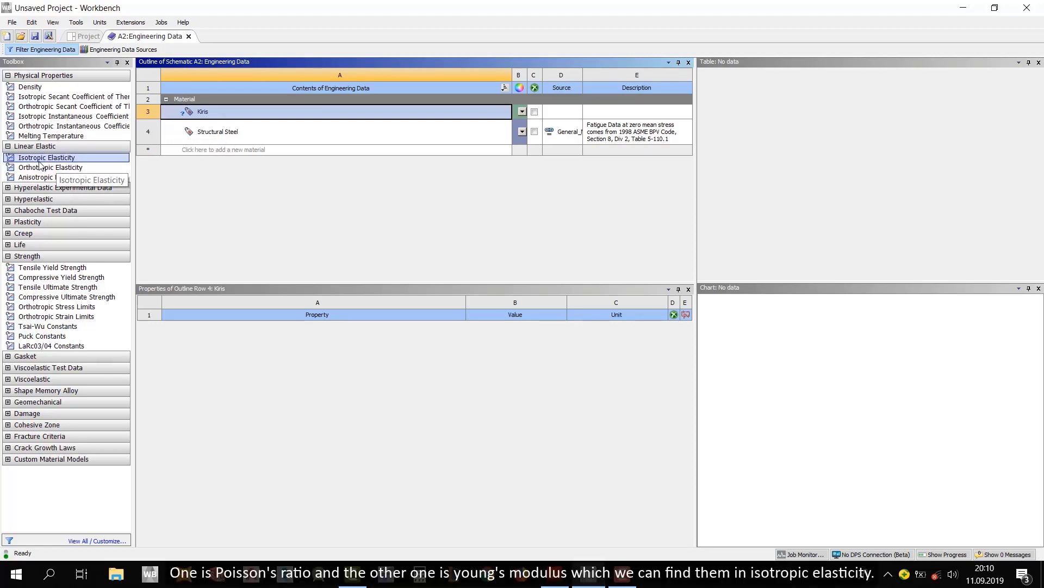
left_click_drag(40, 165, 210, 117)
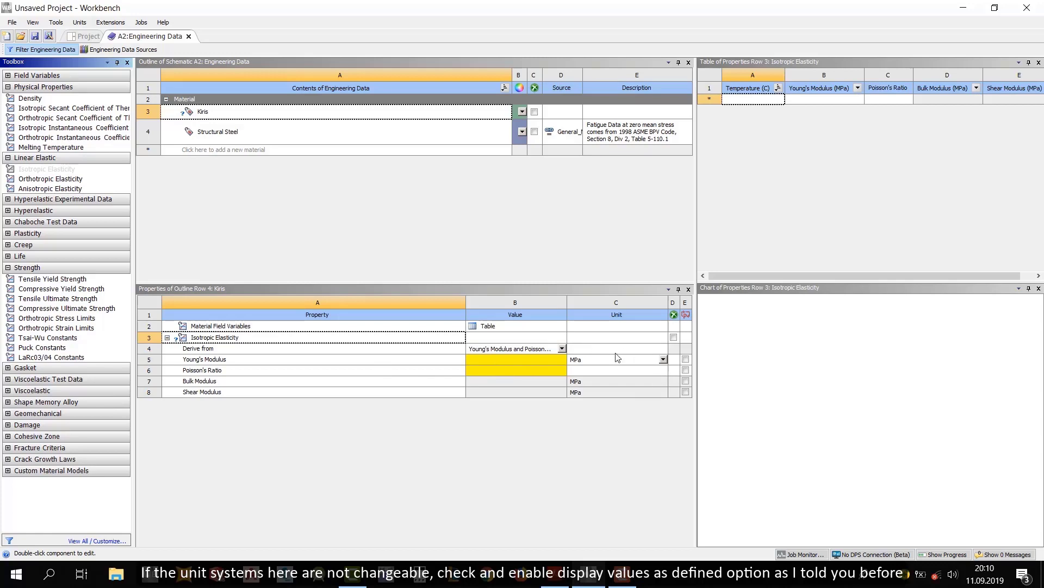
- Set the Kiris material's Young's modulus to 210000 MPa and Poisson's ratio to 0,3, and close the engineering data
left_click(664, 359)
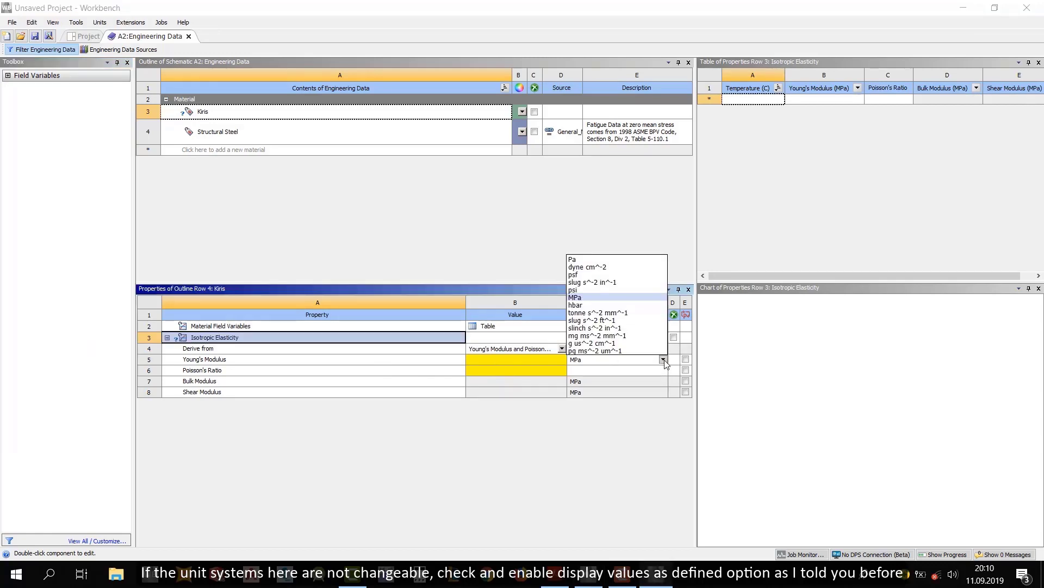
left_click(664, 360)
left_click(100, 23)
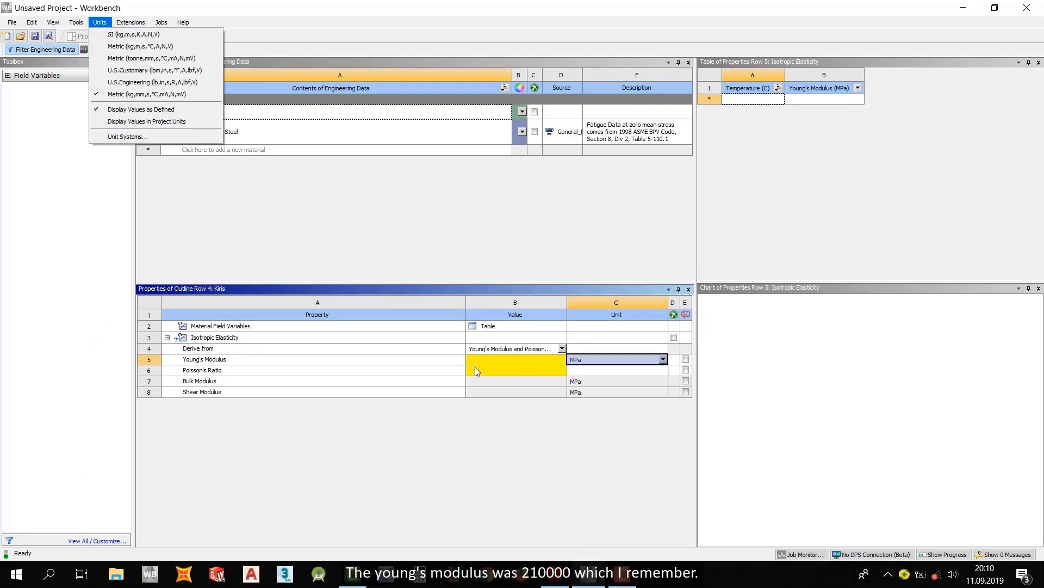
left_click(489, 361)
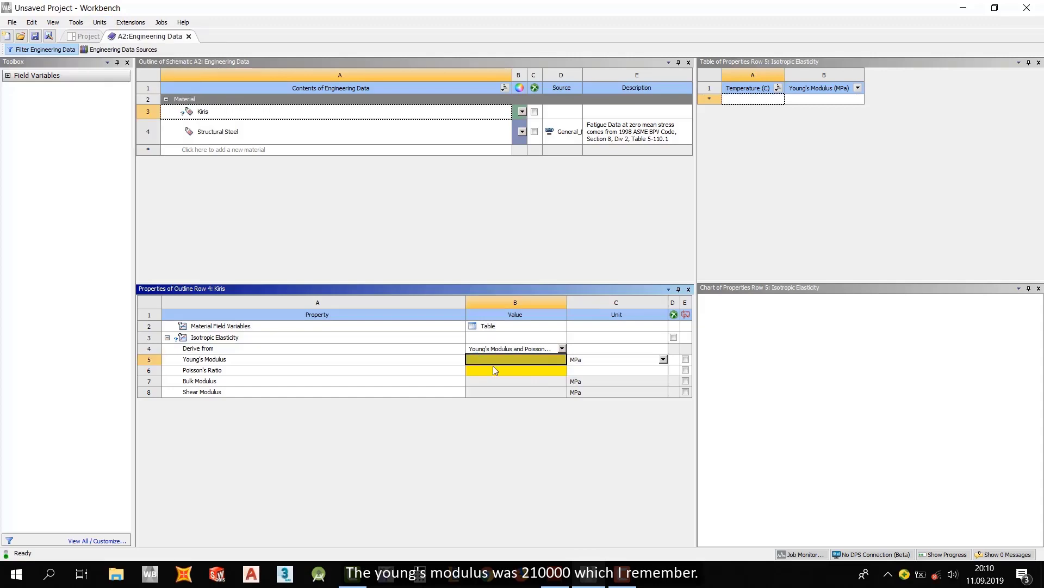
type("210000")
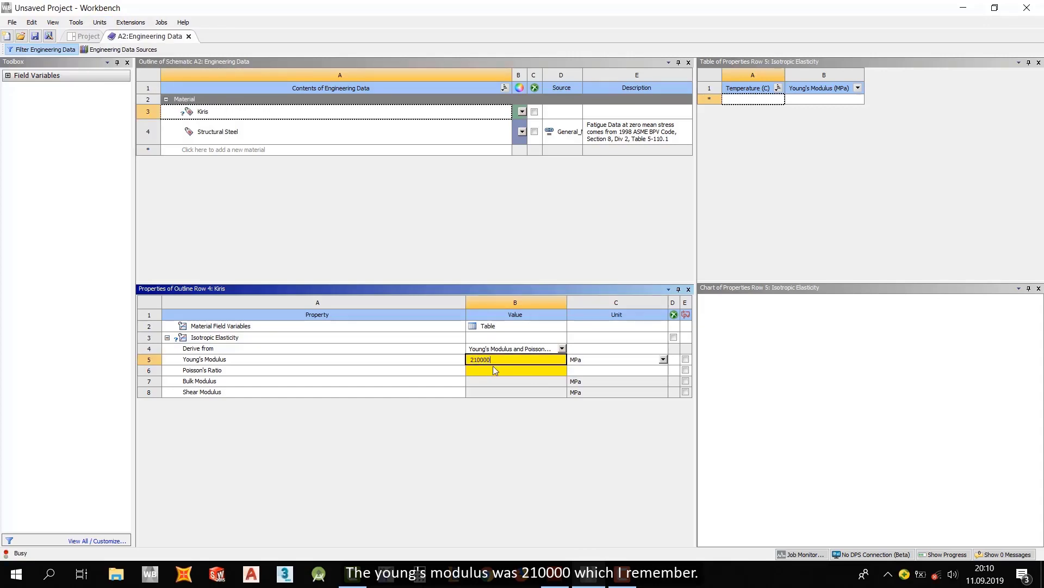
left_click(495, 370)
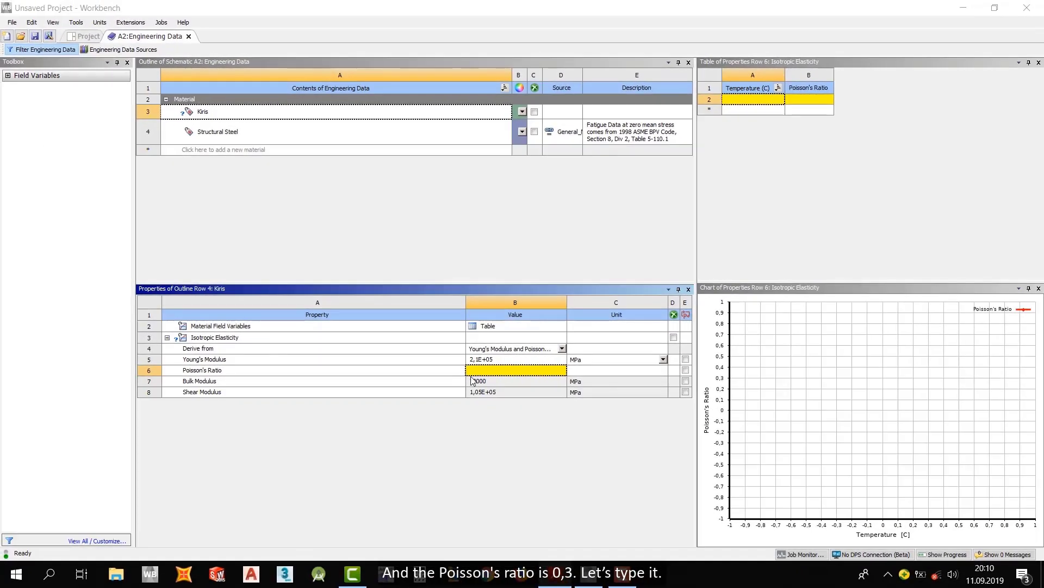
left_click(477, 370)
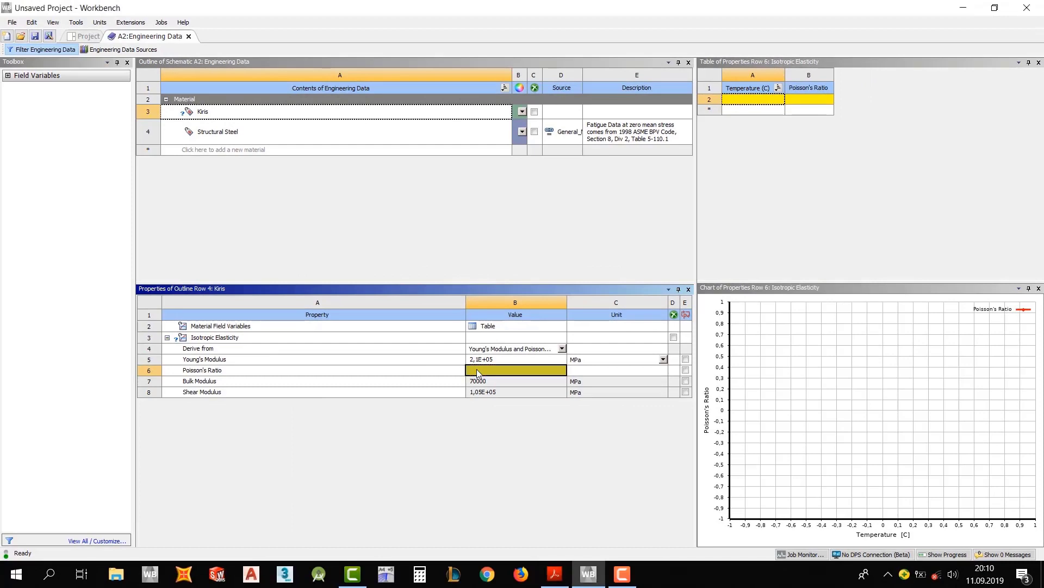
type("0,3")
key("Return")
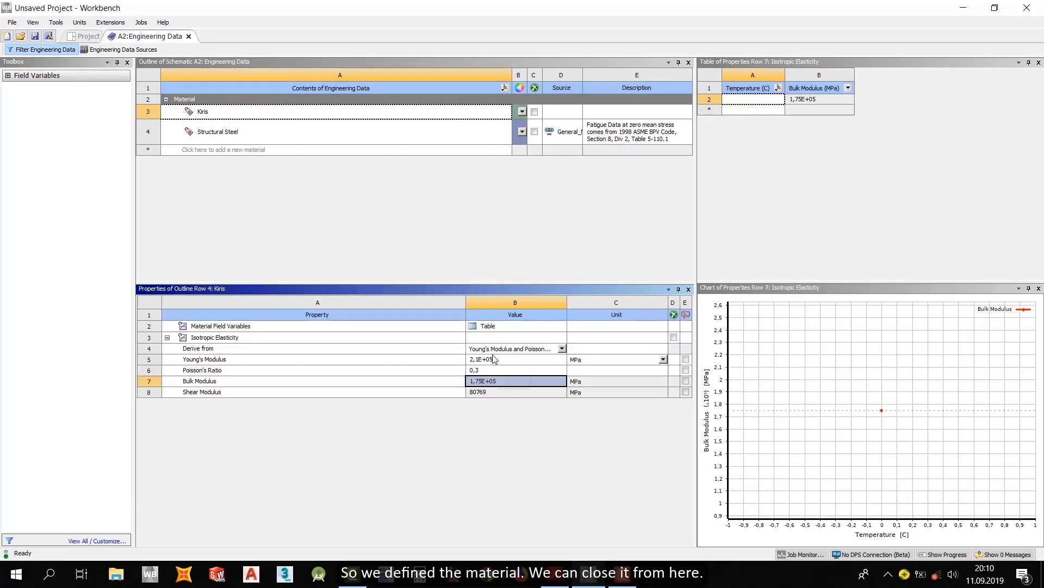
left_click(189, 37)
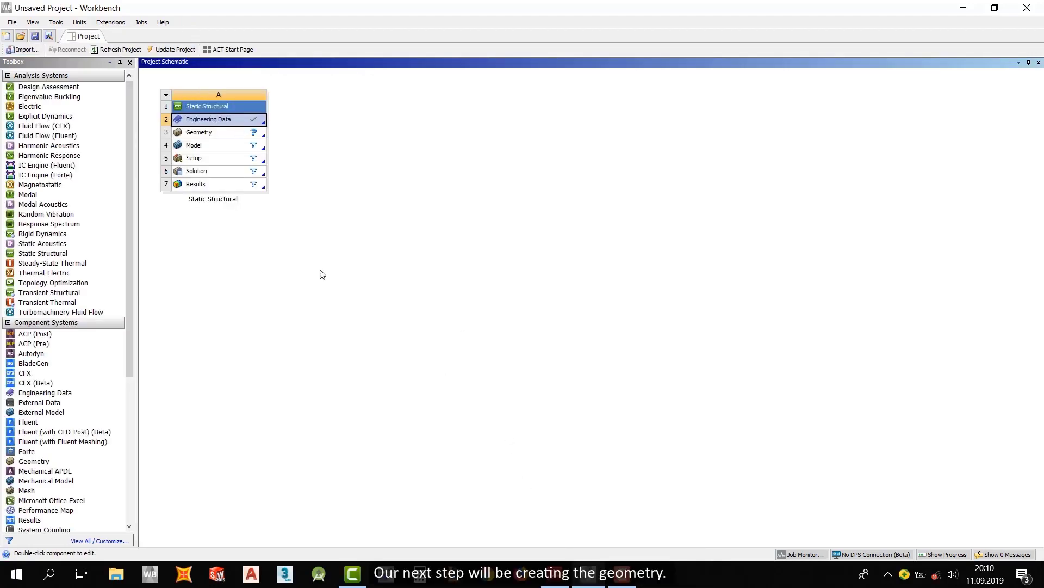
- Show the properties of the Static Structural system's Geometry cell and open the geometry in DesignModeler
left_click(204, 136)
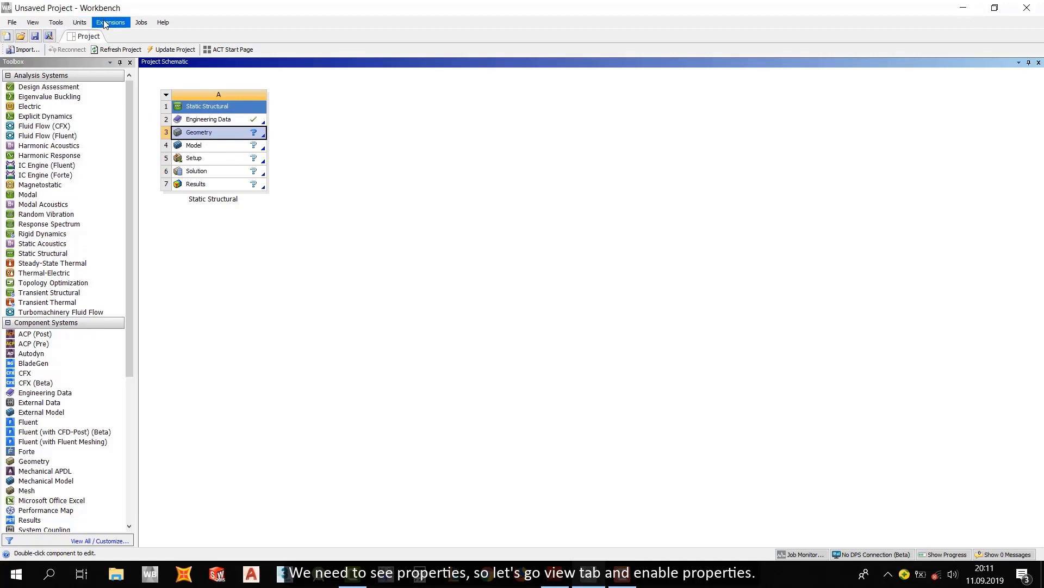
left_click(32, 22)
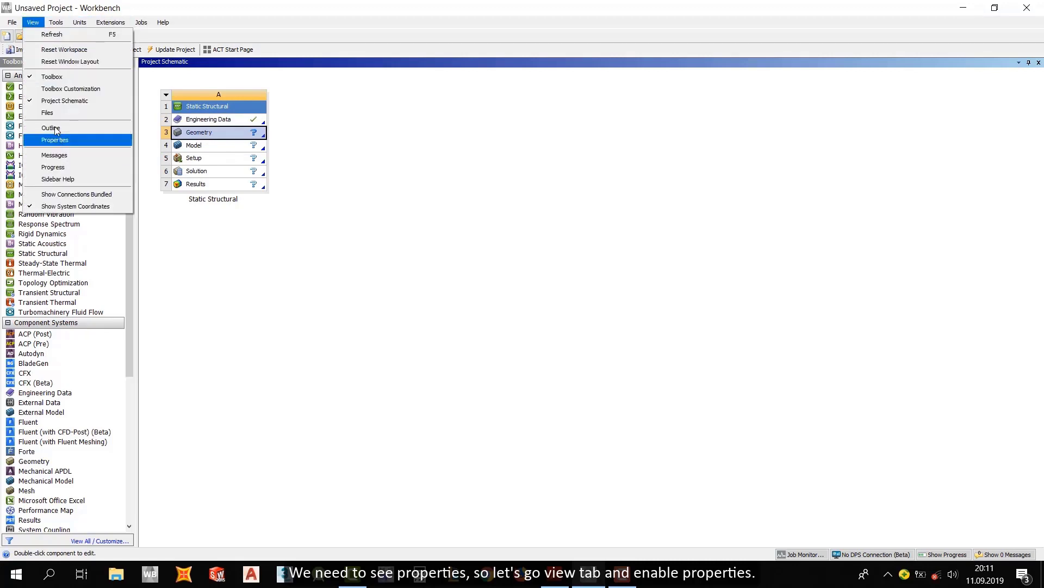
left_click(55, 140)
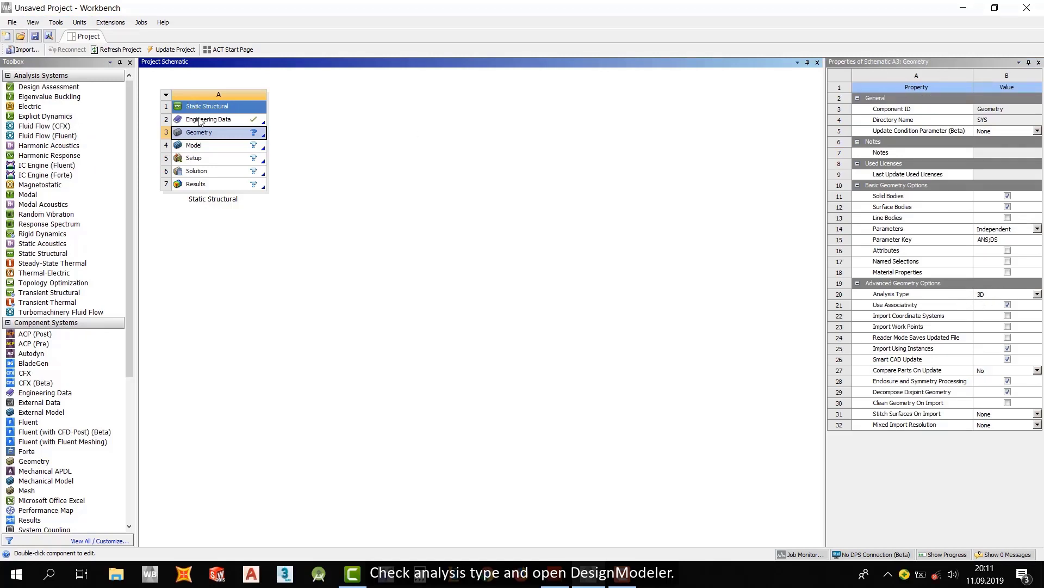
left_click(265, 155)
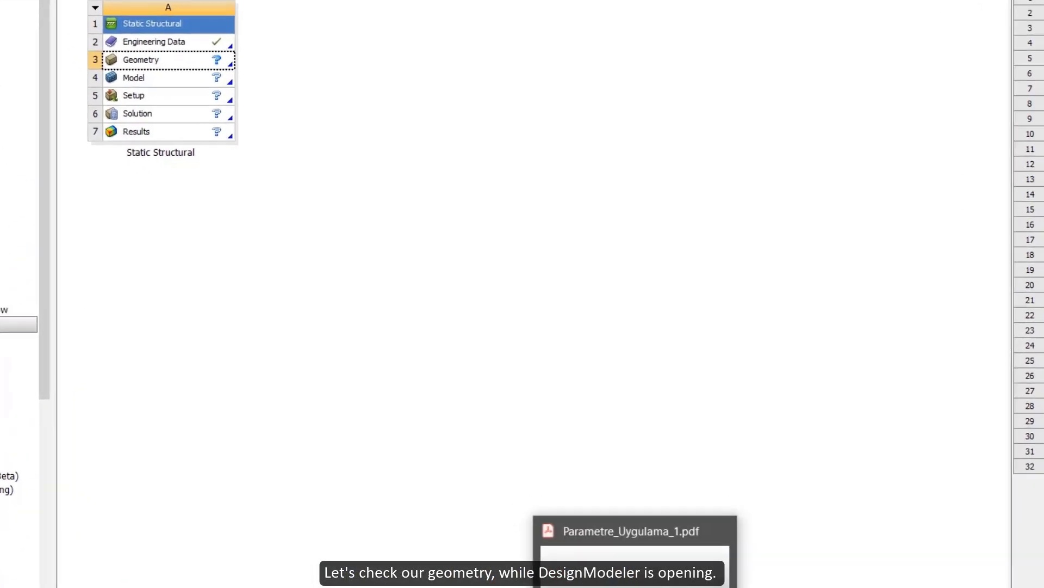
- Examine the beam's length, height and thickness in the Parametre_Uygulama_1.pdf document and return to DesignModeler
left_click(564, 580)
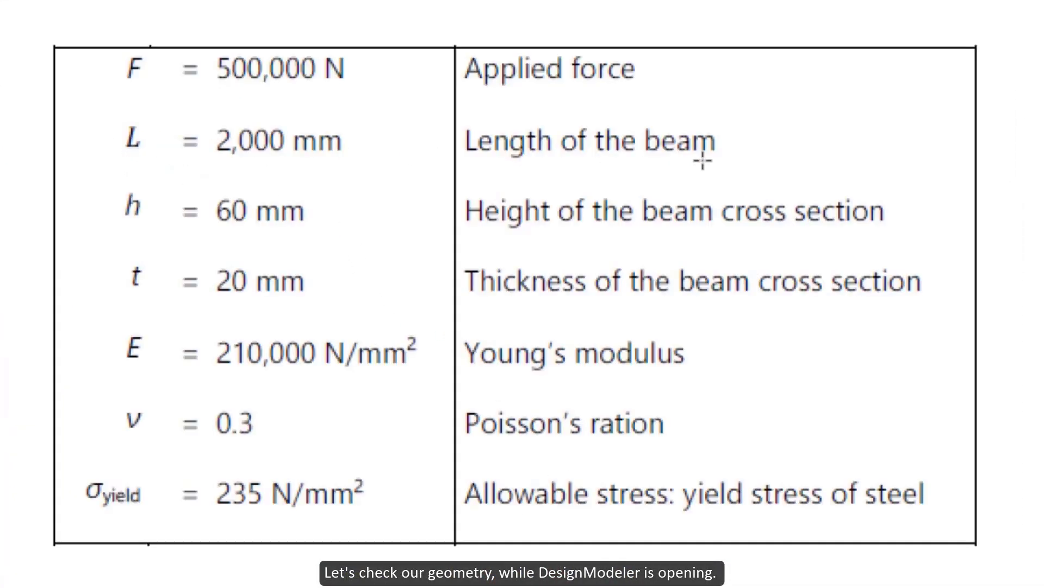
left_click_drag(116, 115, 363, 168)
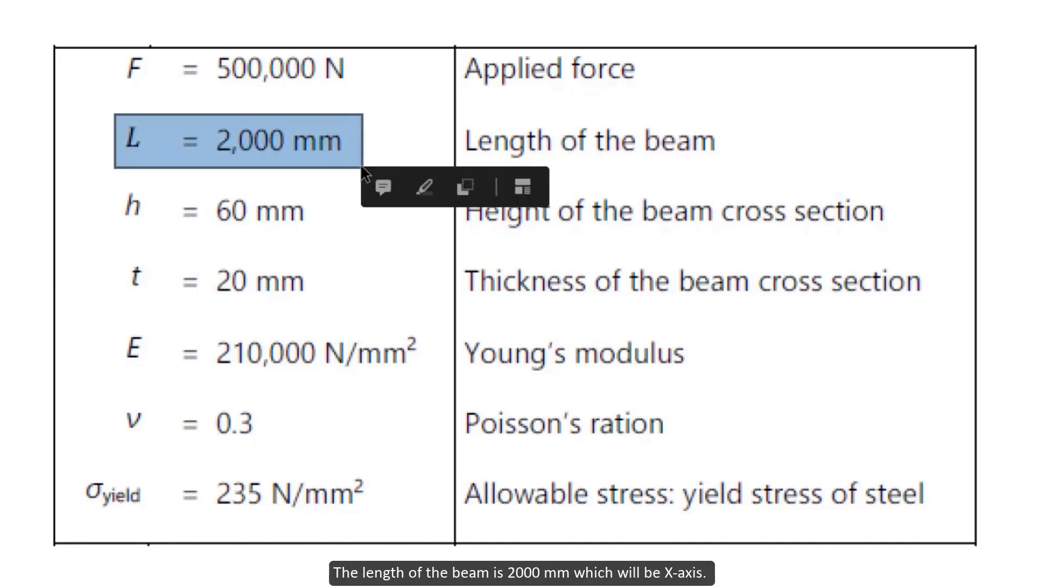
left_click_drag(102, 180, 343, 235)
left_click_drag(123, 256, 324, 303)
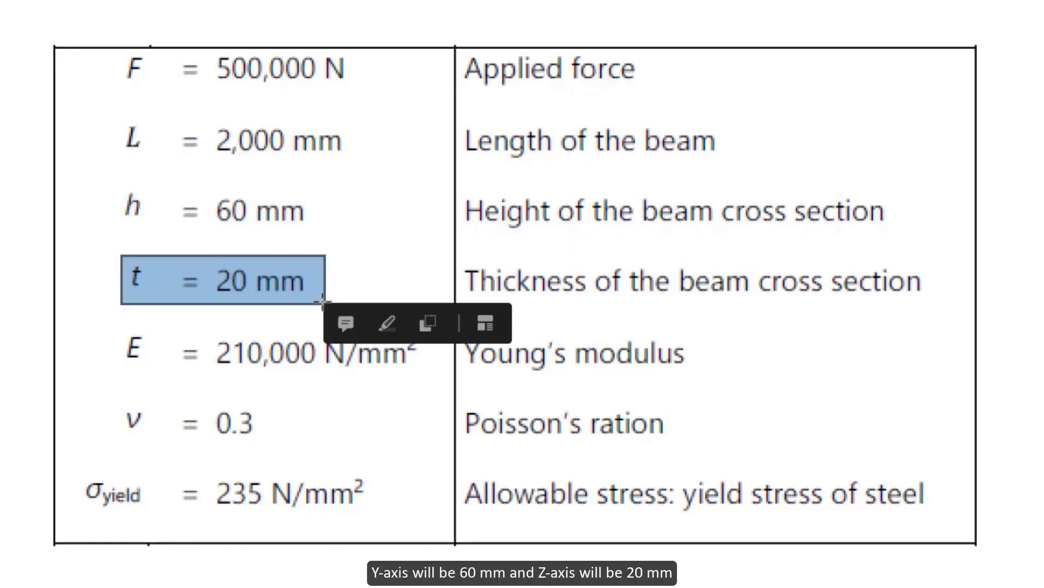
left_click(244, 197)
left_click(48, 216)
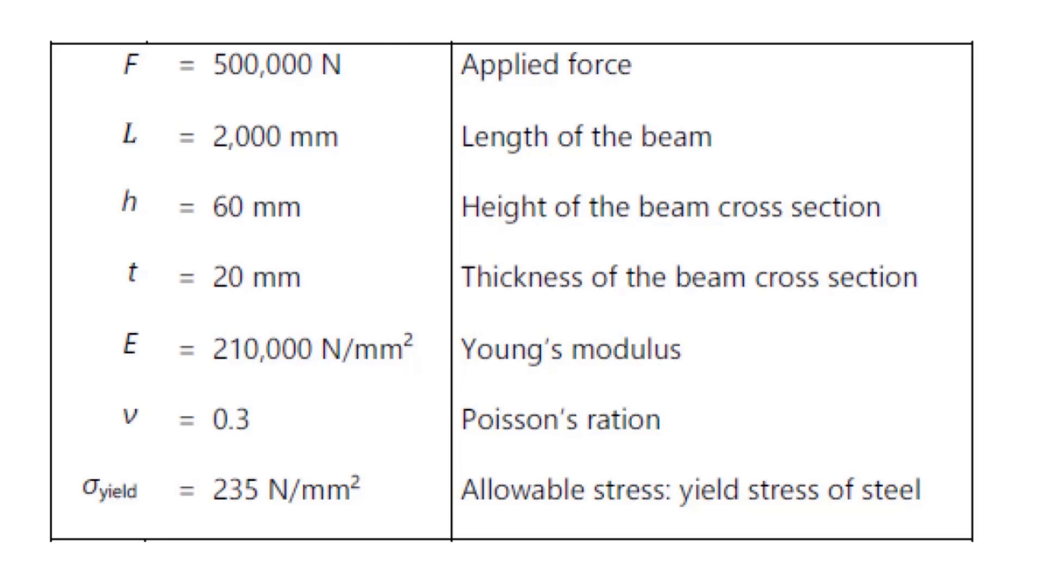
left_click(558, 574)
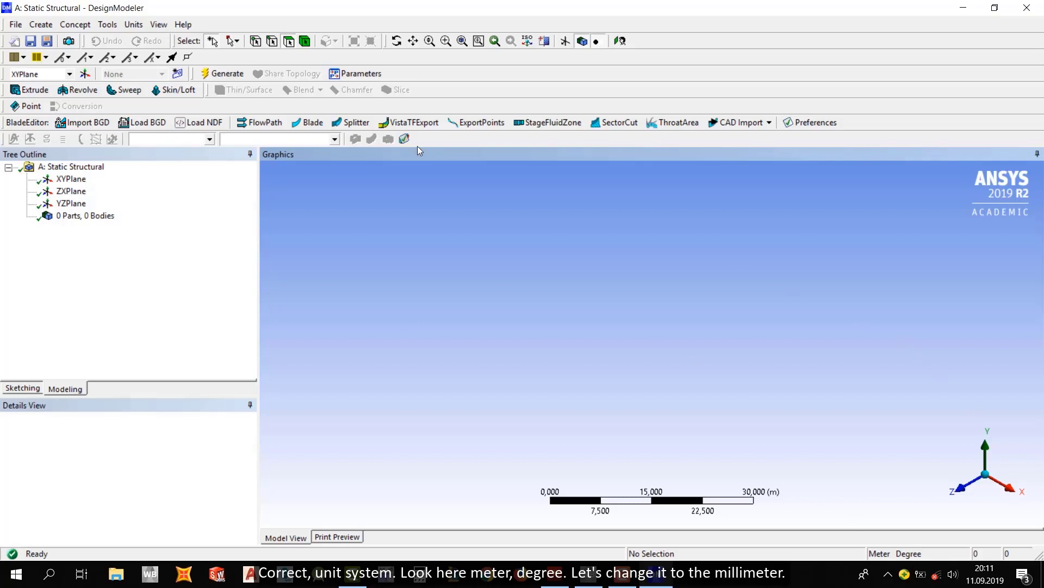
- Set the length unit to millimeter and add a box primitive based on the XY plane
left_click(134, 24)
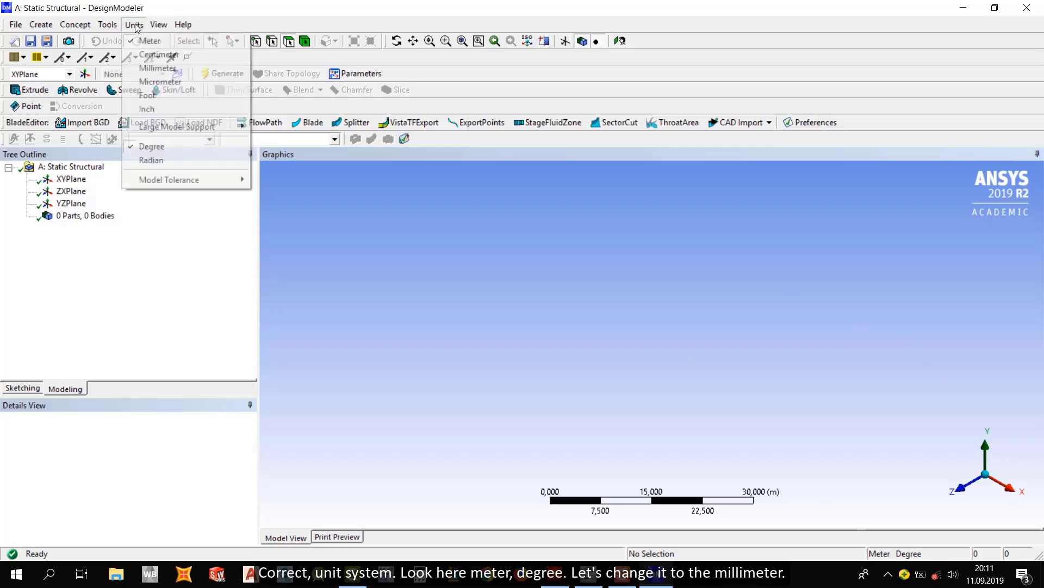
left_click(158, 68)
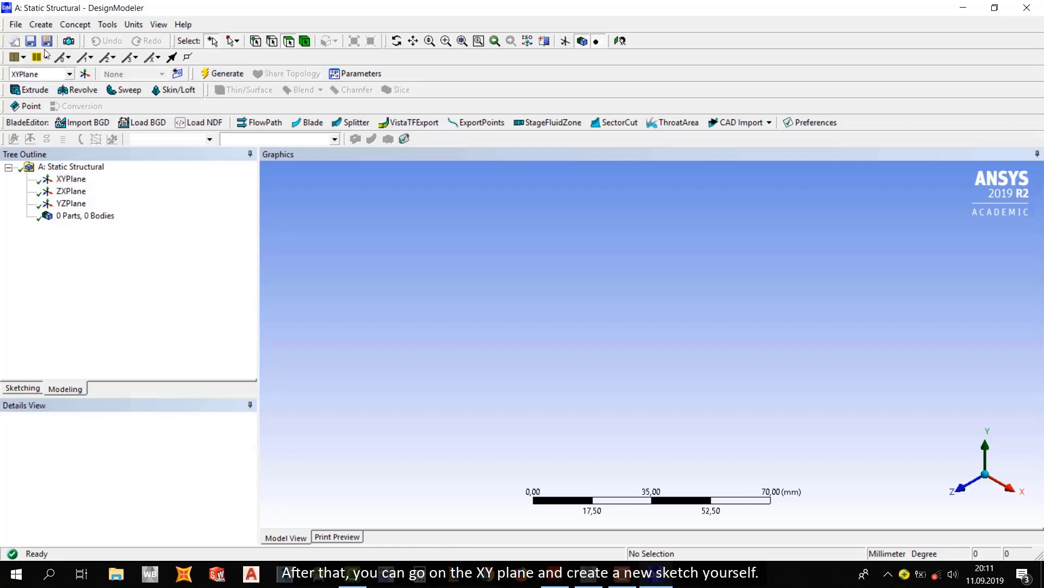
left_click(58, 180)
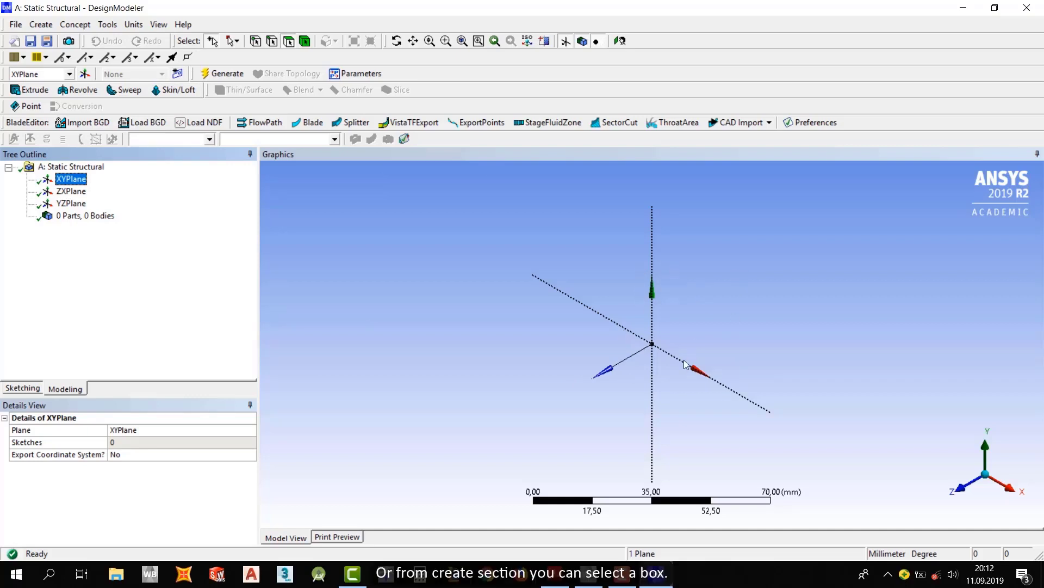
left_click(41, 24)
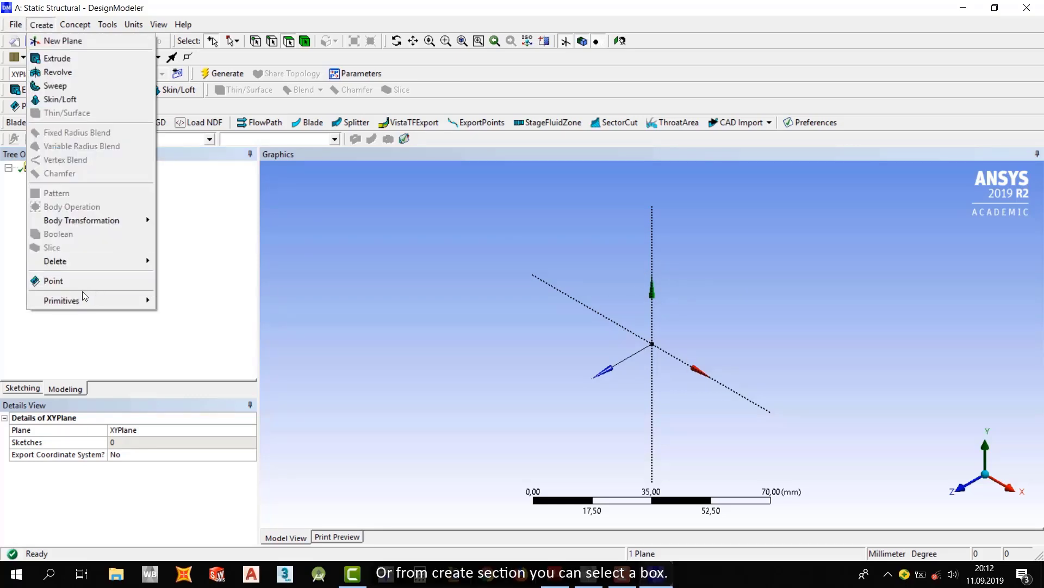
mouse_move(115, 300)
left_click(168, 319)
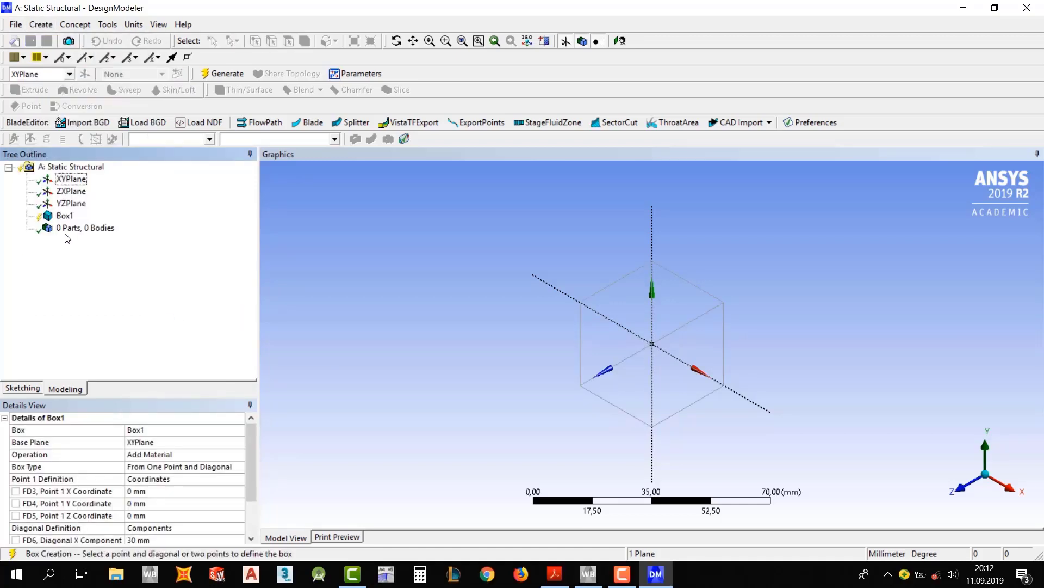
- Set the box's diagonal components to X 2000 mm, Y 60 mm and Z 20 mm, and generate the body
left_click(62, 216)
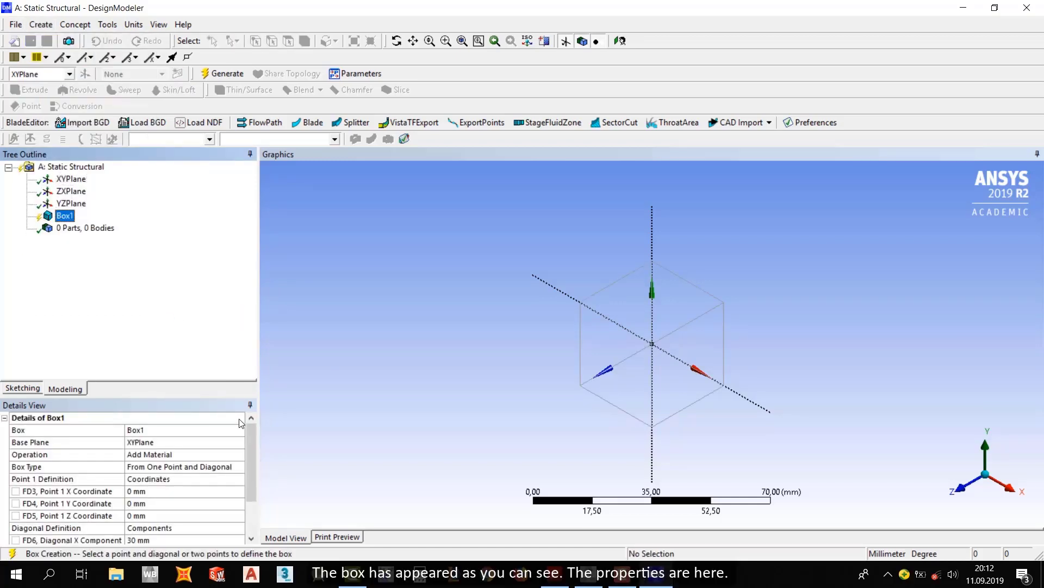
left_click_drag(249, 437, 247, 472)
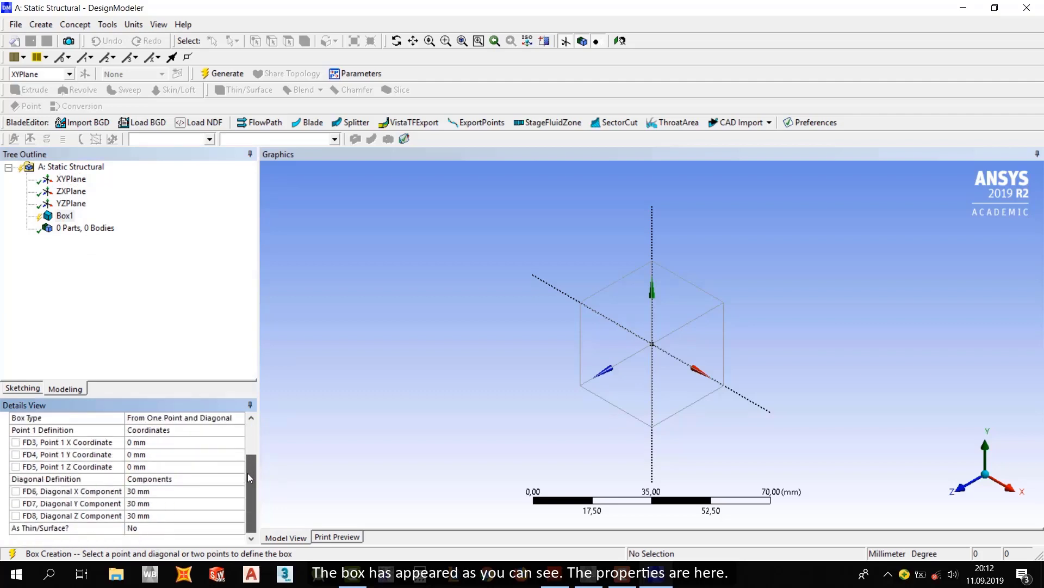
left_click(140, 491)
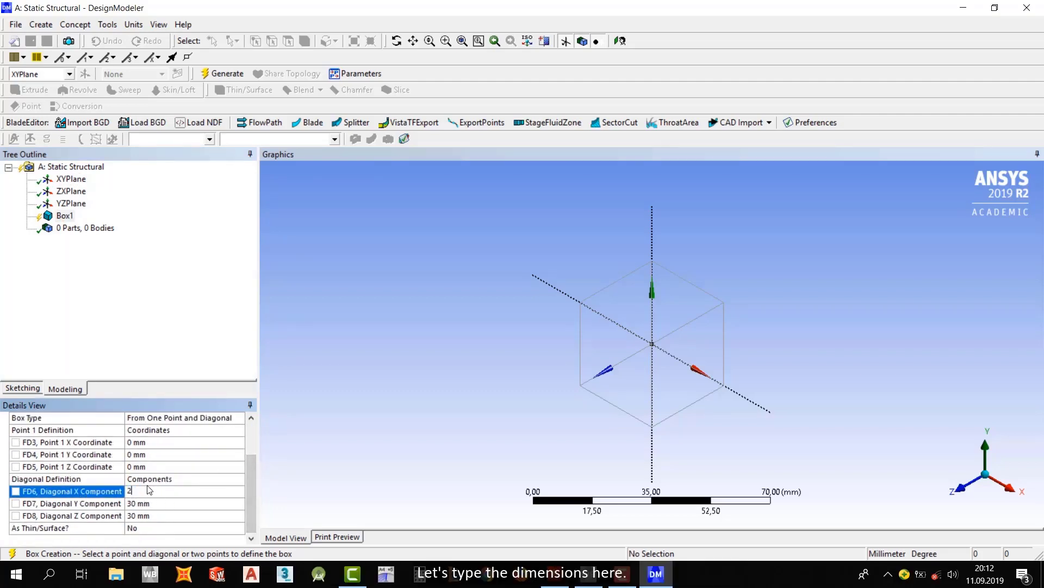
key("Return")
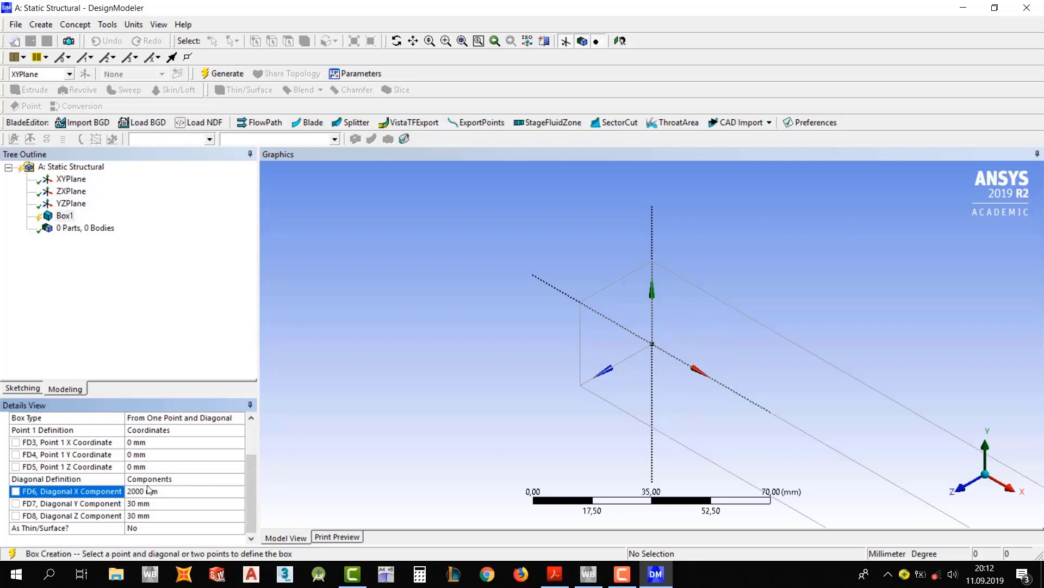
left_click(148, 502)
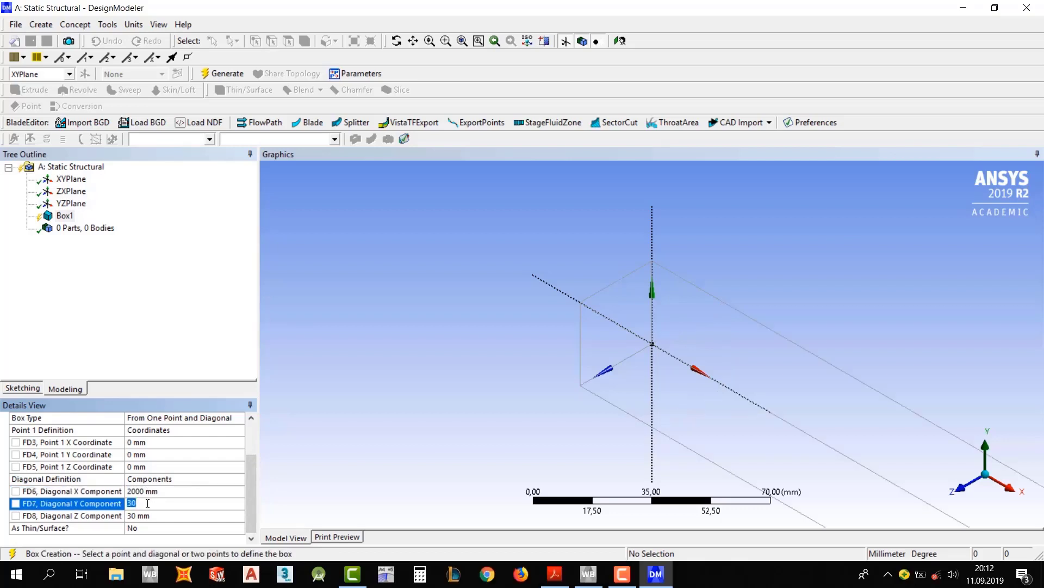
type("6")
key("Return")
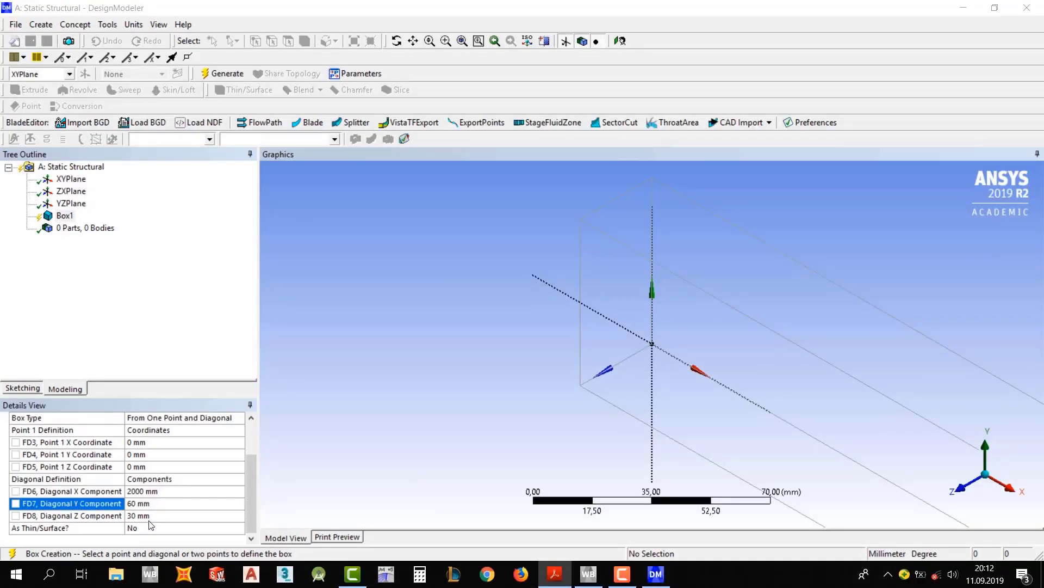
left_click(148, 515)
type("20")
key("Return")
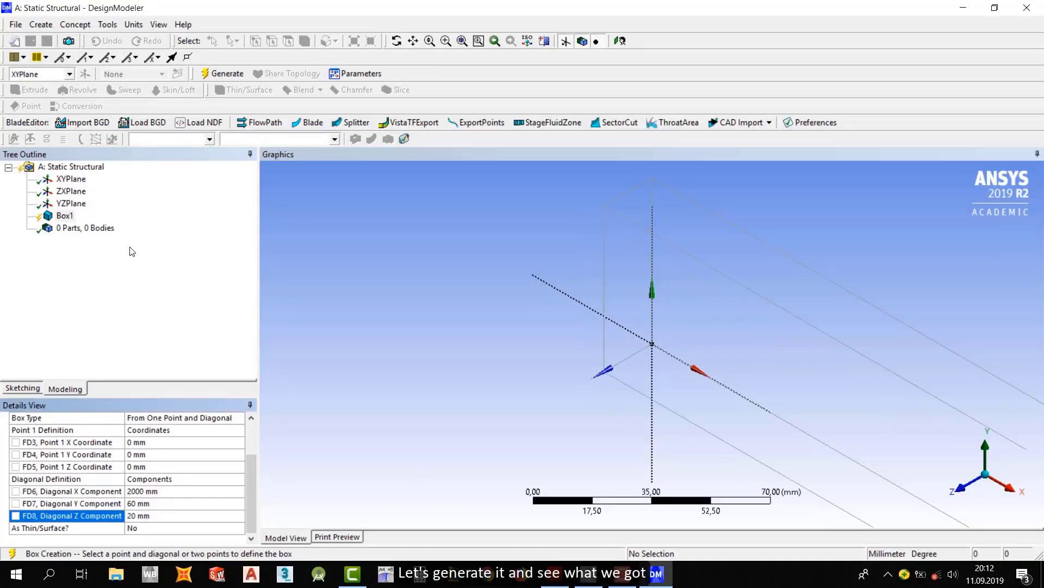
left_click(229, 74)
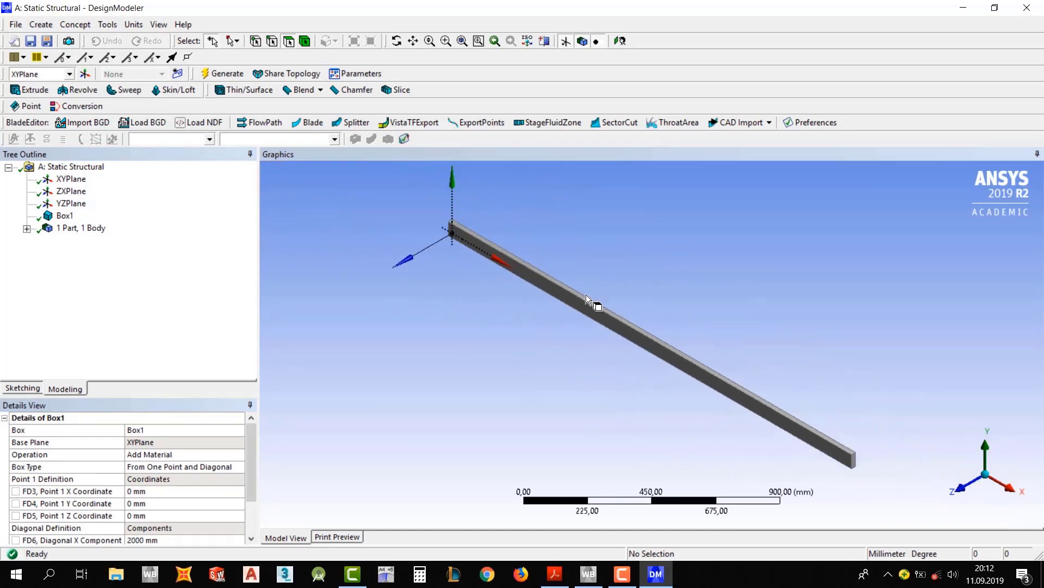
middle_click_drag(686, 380, 588, 359)
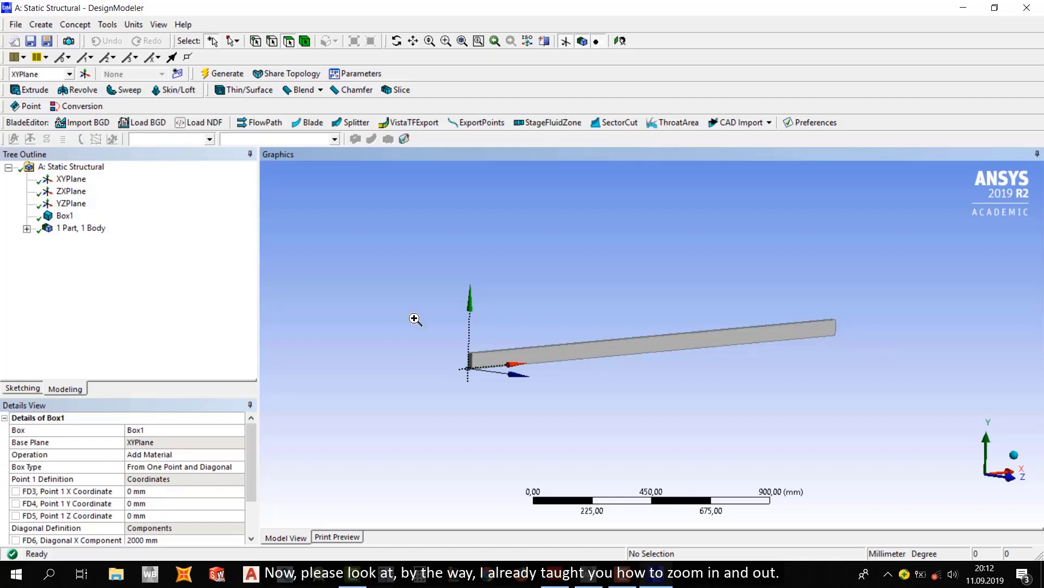
left_click_drag(415, 319, 537, 404)
scroll(647, 365, "down", 3)
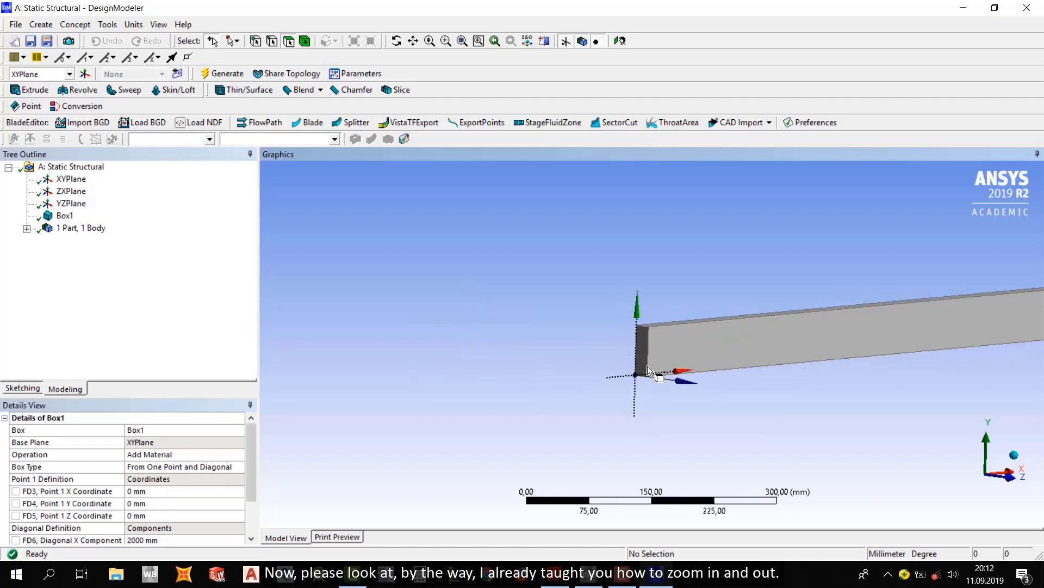
scroll(664, 376, "up", 5)
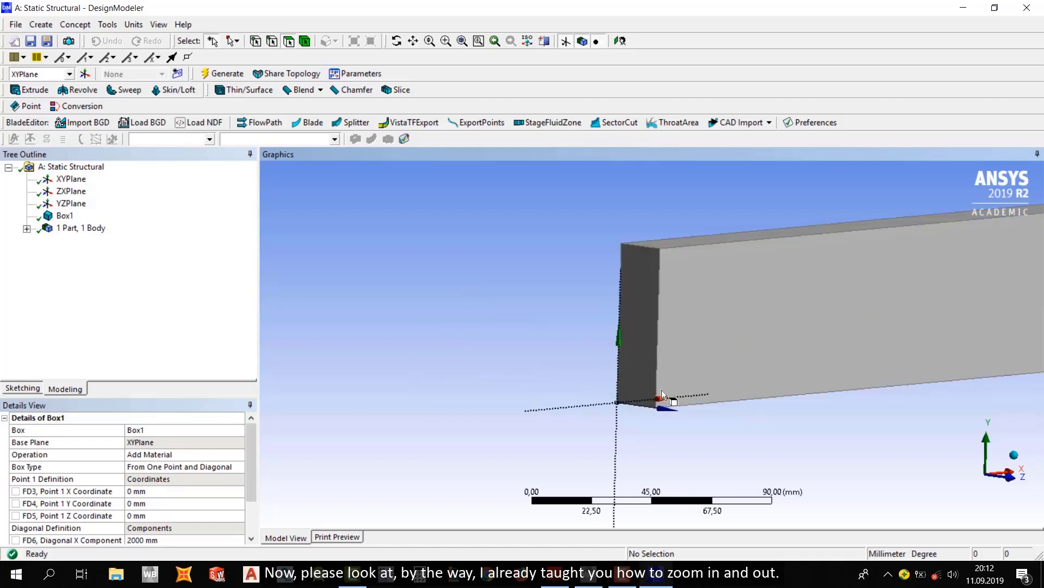
scroll(532, 339, "down", 3)
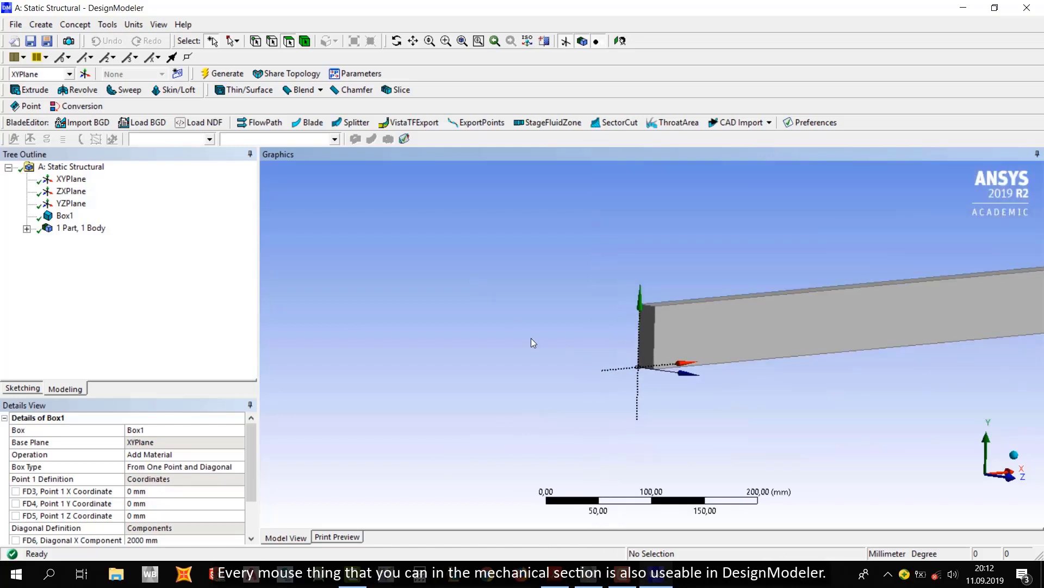
left_click_drag(465, 222, 758, 439)
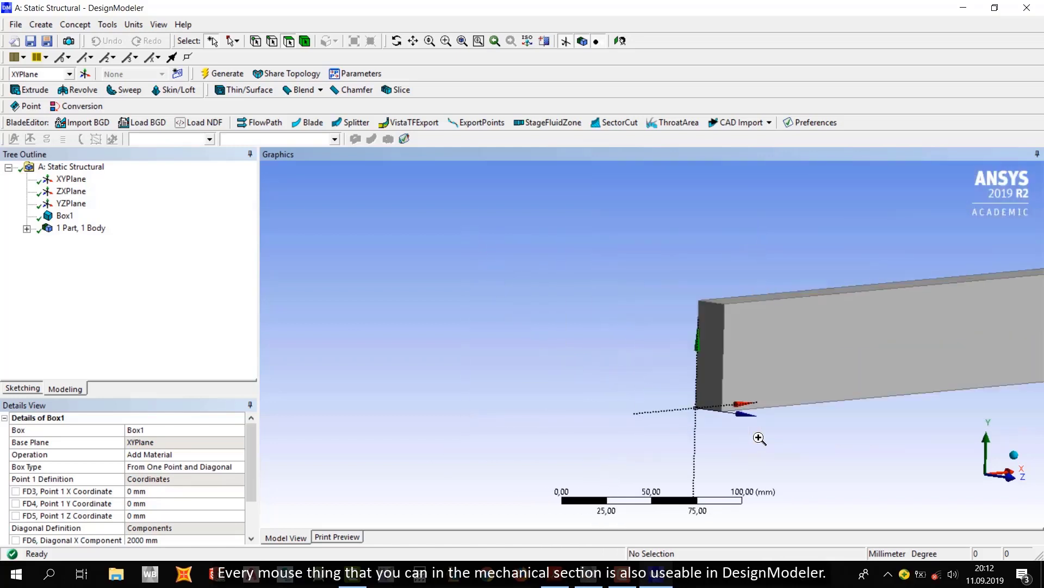
scroll(680, 381, "down", 1)
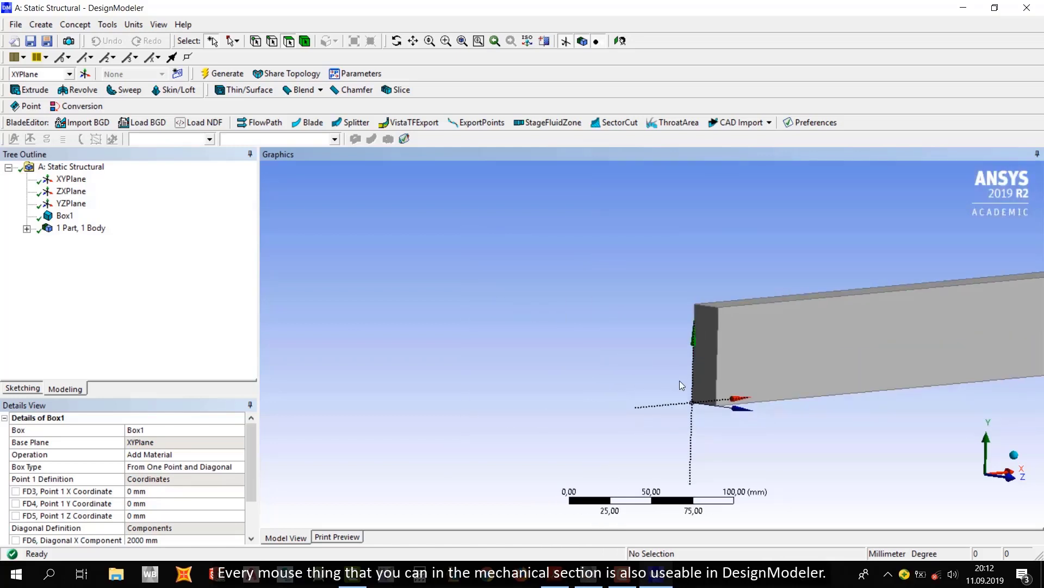
middle_click_drag(712, 348, 484, 308, "ctrl")
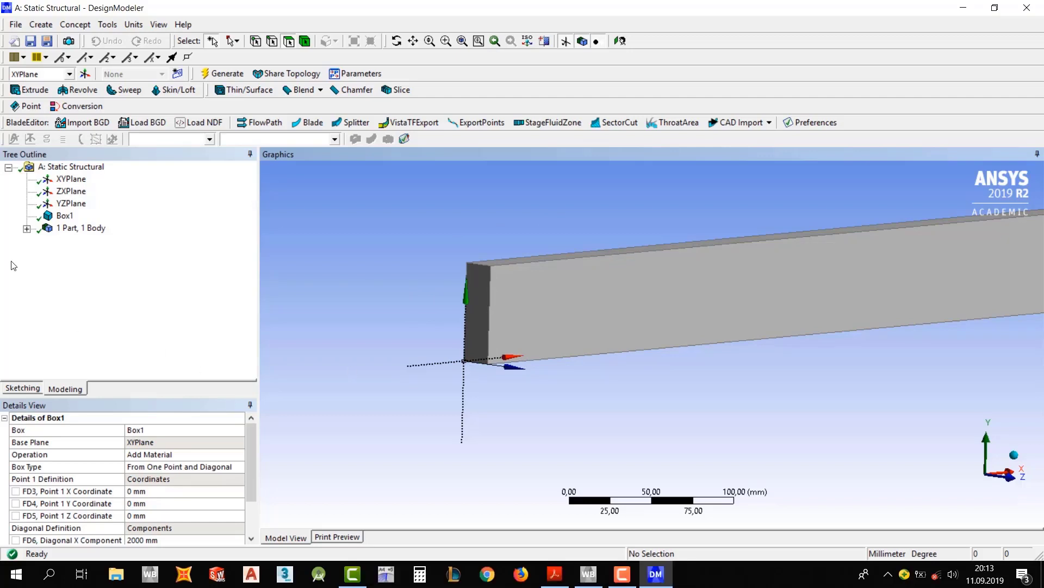
- Set the box's Point 1 coordinates to Y -30 mm and Z -10 mm, and regenerate the body
left_click(65, 216)
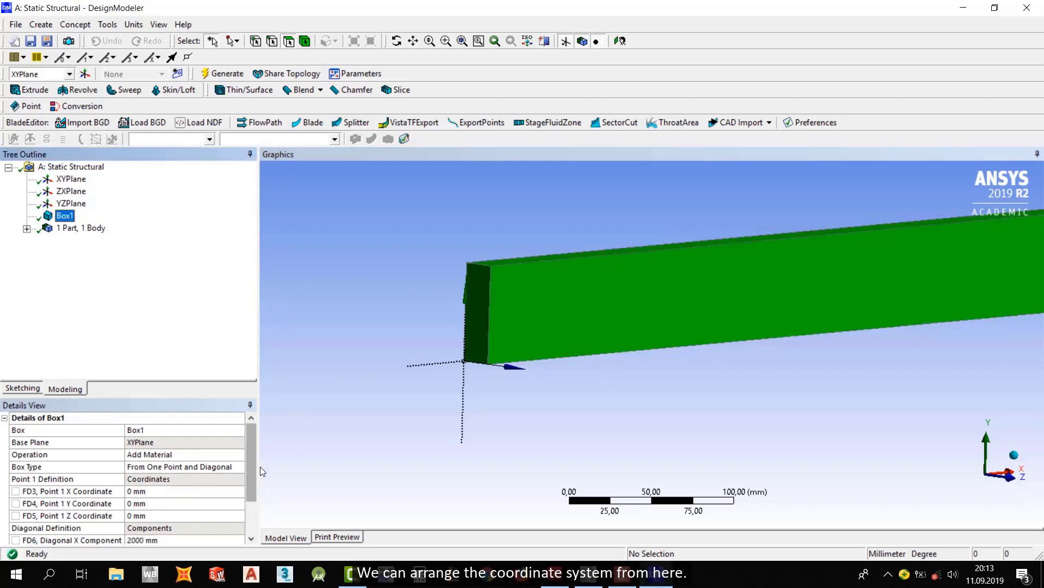
left_click_drag(254, 459, 254, 475)
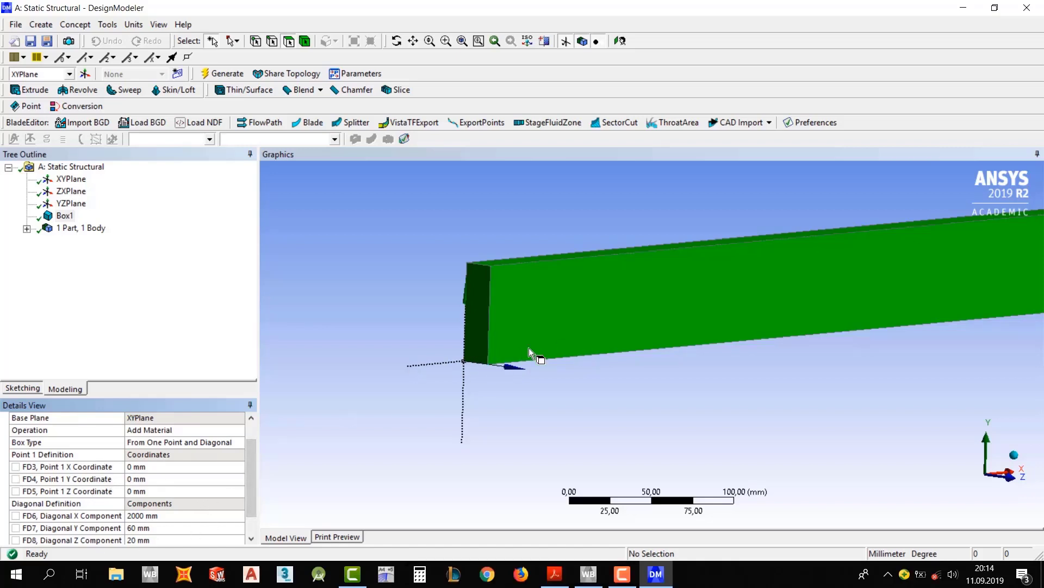
left_click(143, 479)
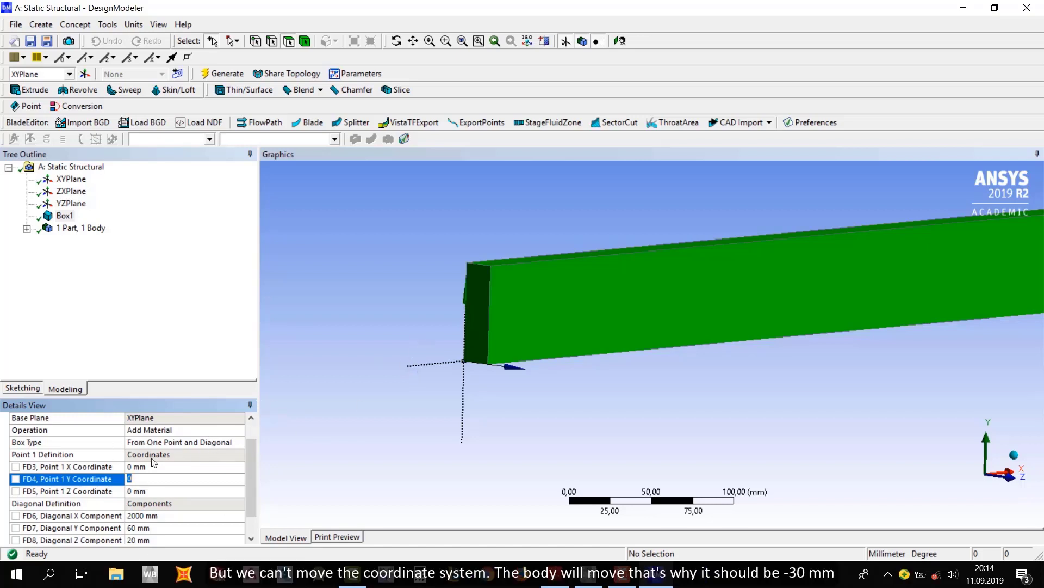
key("Return")
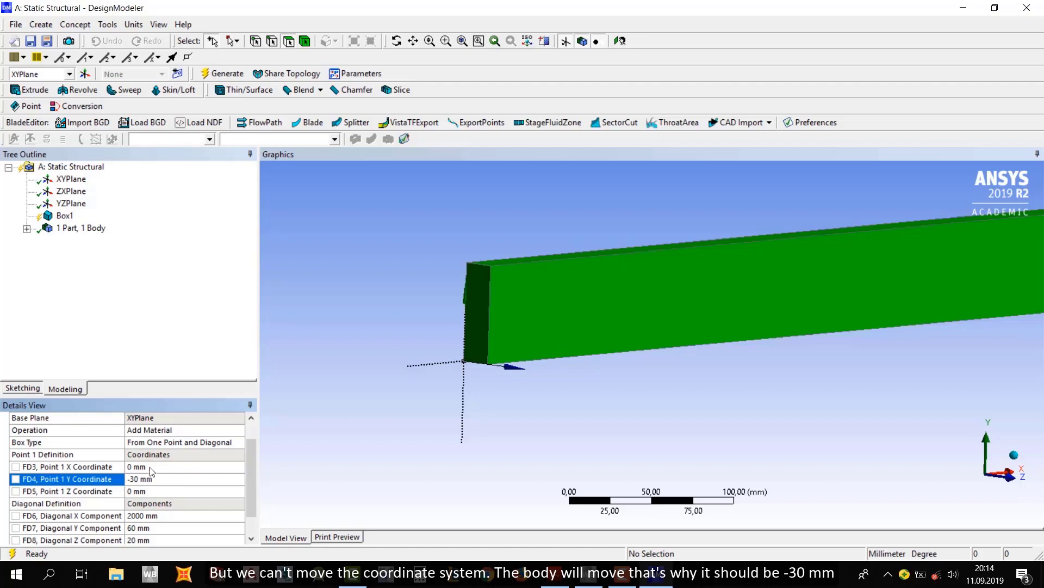
left_click(154, 492)
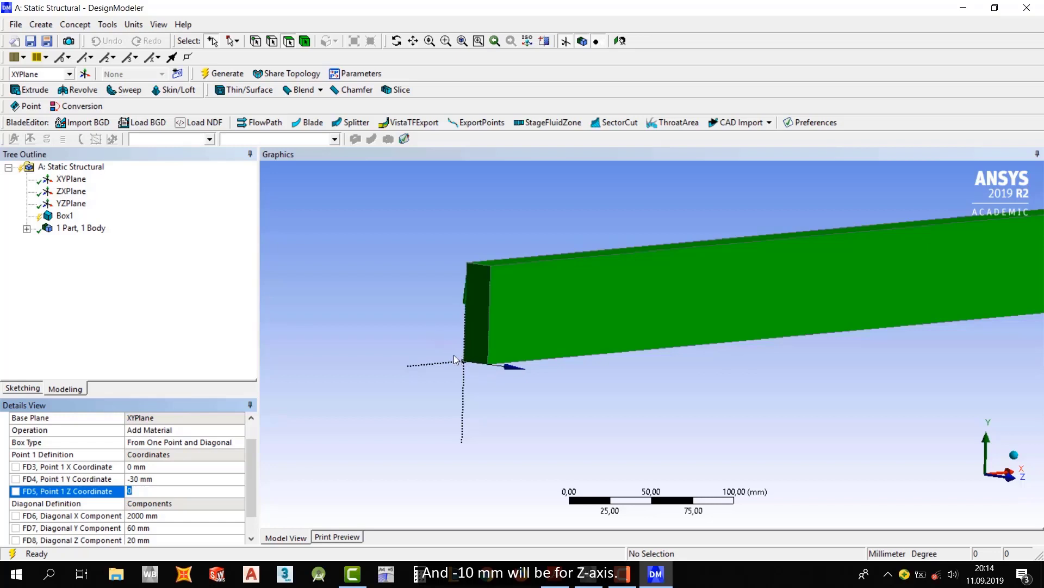
type("-1")
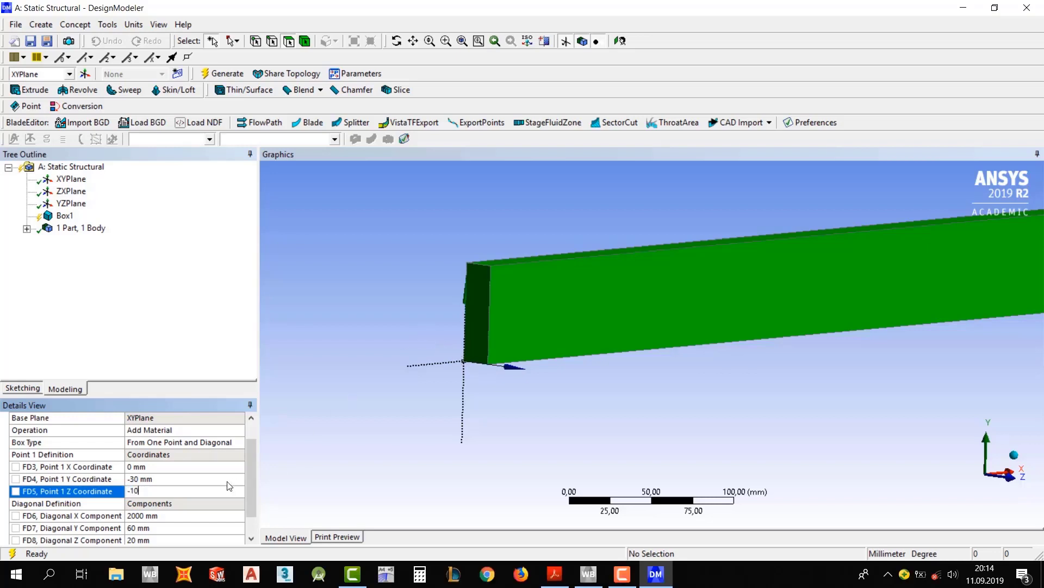
key("Return")
left_click(222, 73)
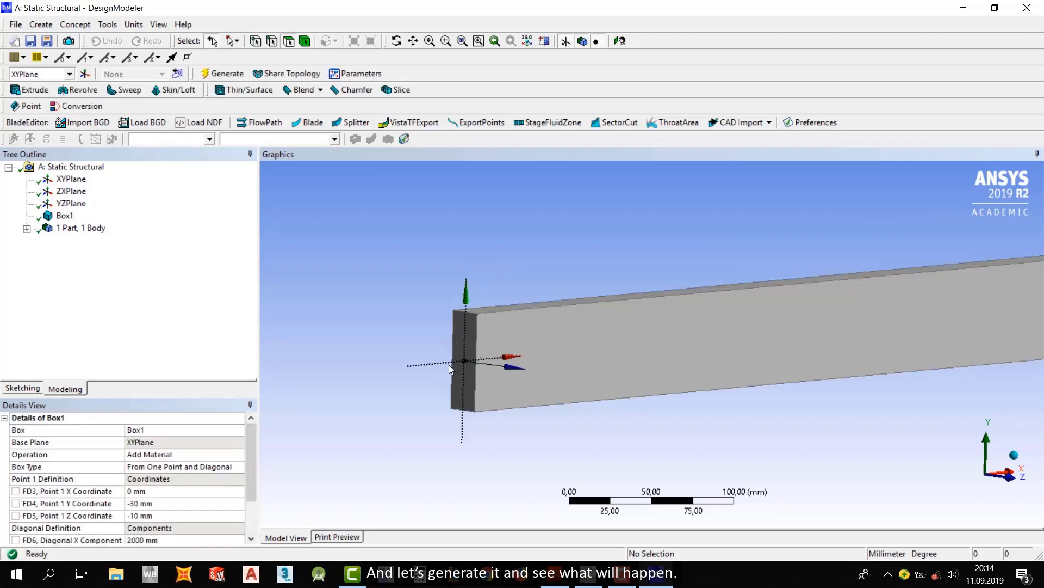
- Look over the whole beam, leave DesignModeler and open the Static Structural system's Model cell in Mechanical
scroll(635, 339, "down", 5)
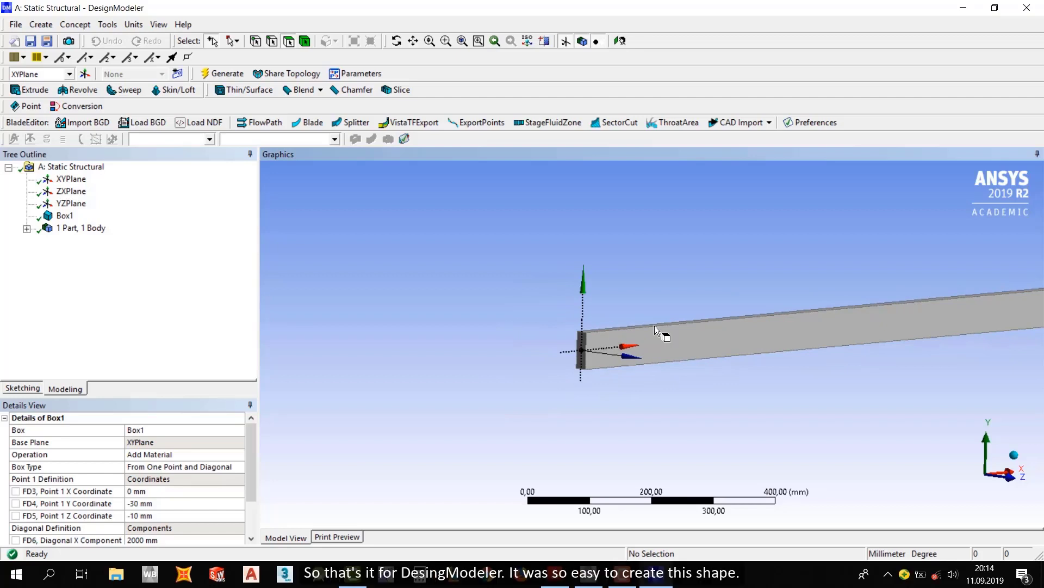
middle_click_drag(673, 315, 378, 294, "ctrl")
scroll(626, 271, "down", 3)
middle_click_drag(643, 271, 567, 271)
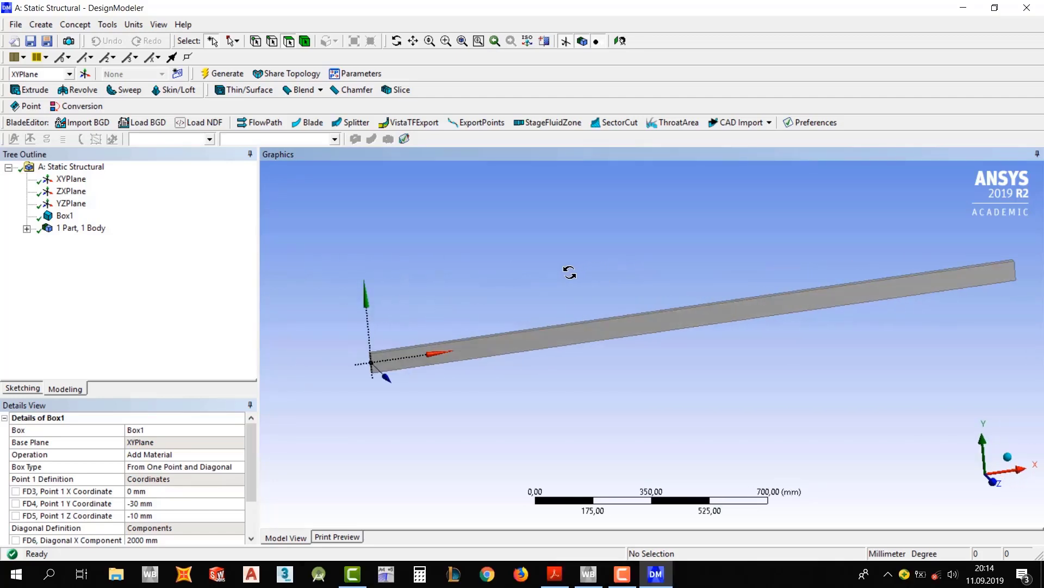
left_click(353, 210)
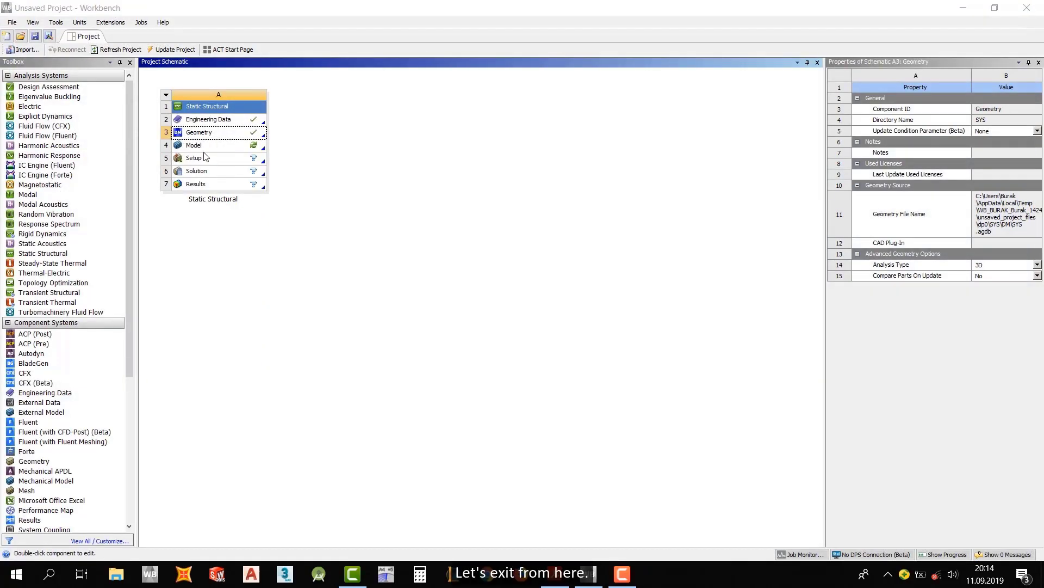
left_click(195, 145)
double_click(196, 146)
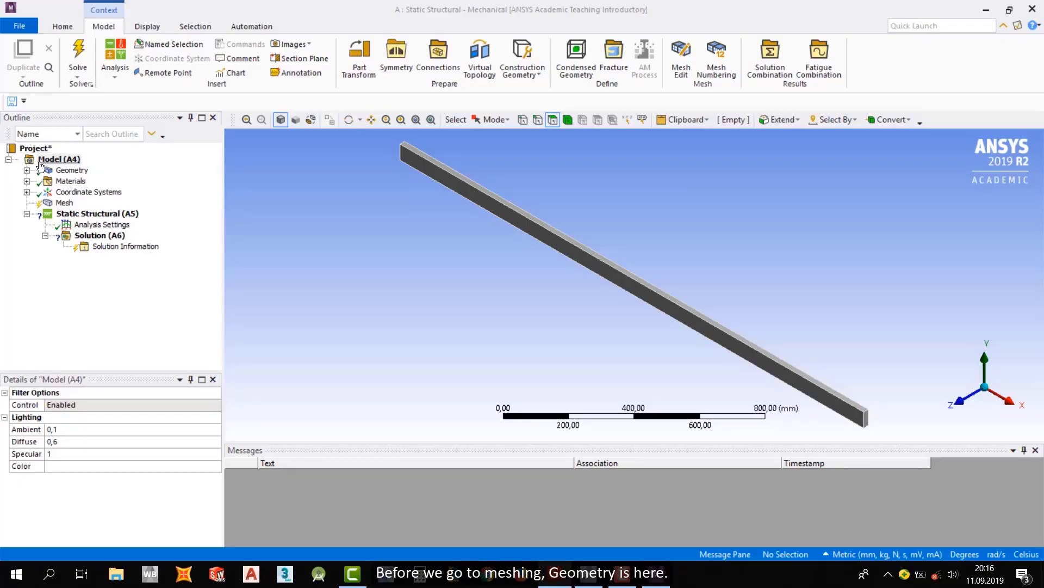
- Rename the solid body under Geometry as Kiris
left_click(71, 172)
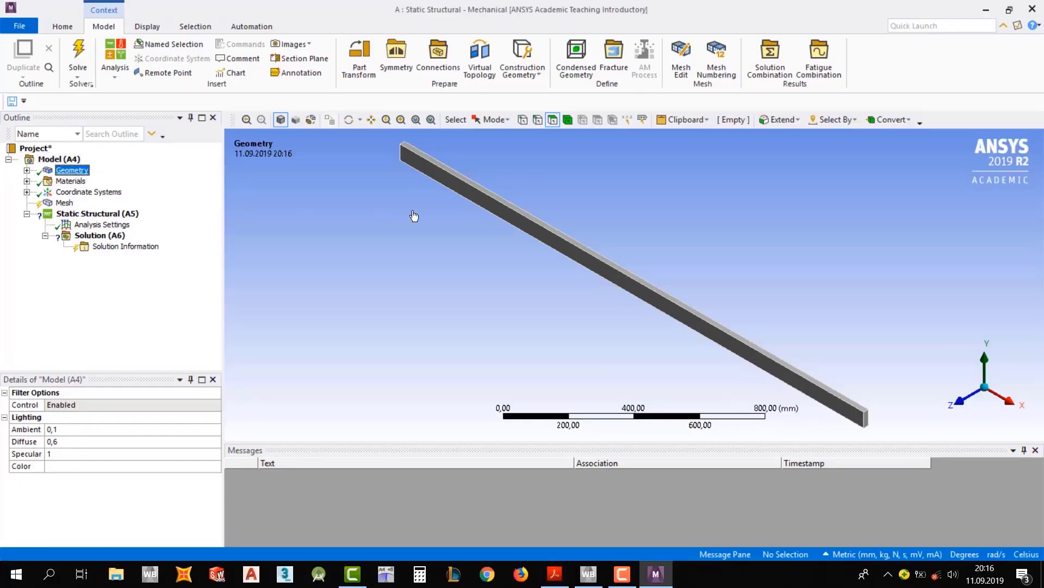
left_click(27, 170)
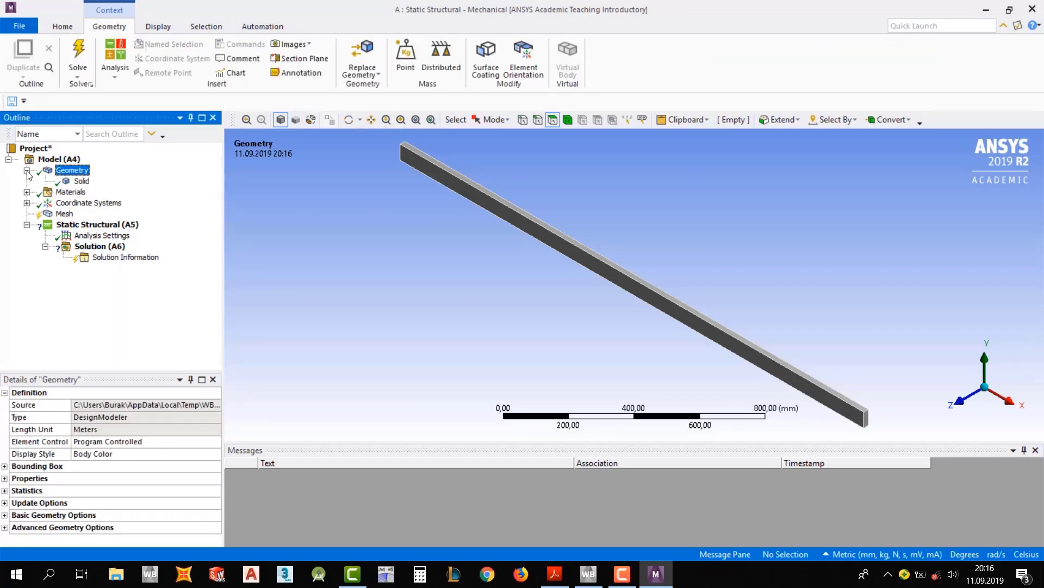
left_click(82, 181)
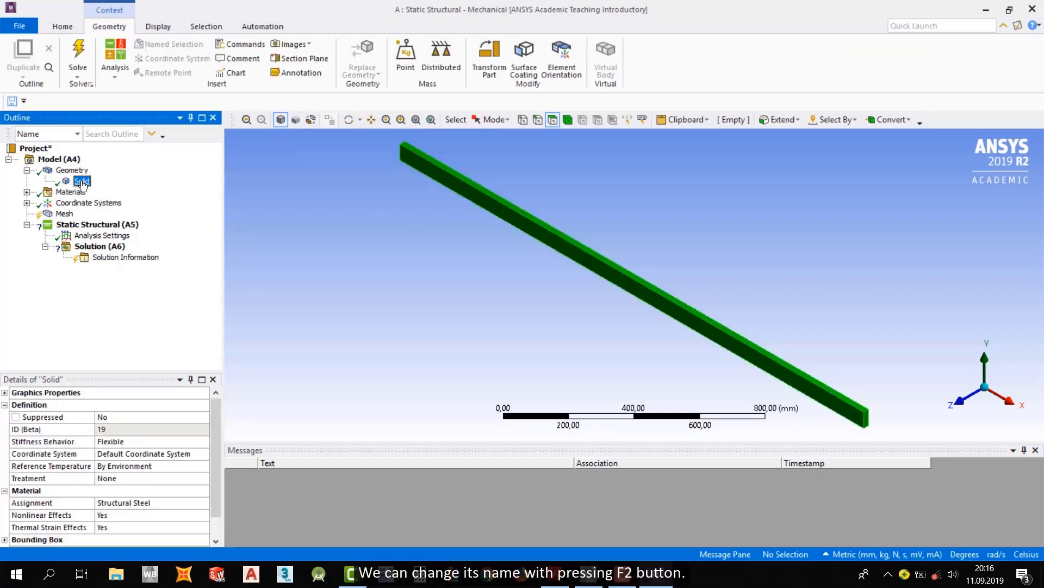
key("F2")
type("Kiriş")
key("Return")
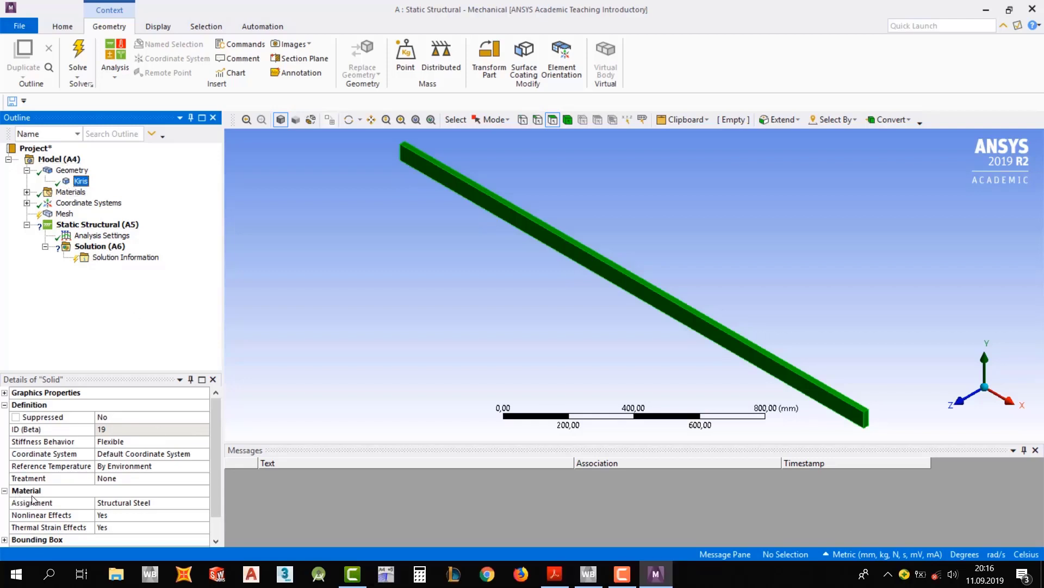
- Assign the Kiris material to the beam body
left_click(113, 504)
left_click(204, 503)
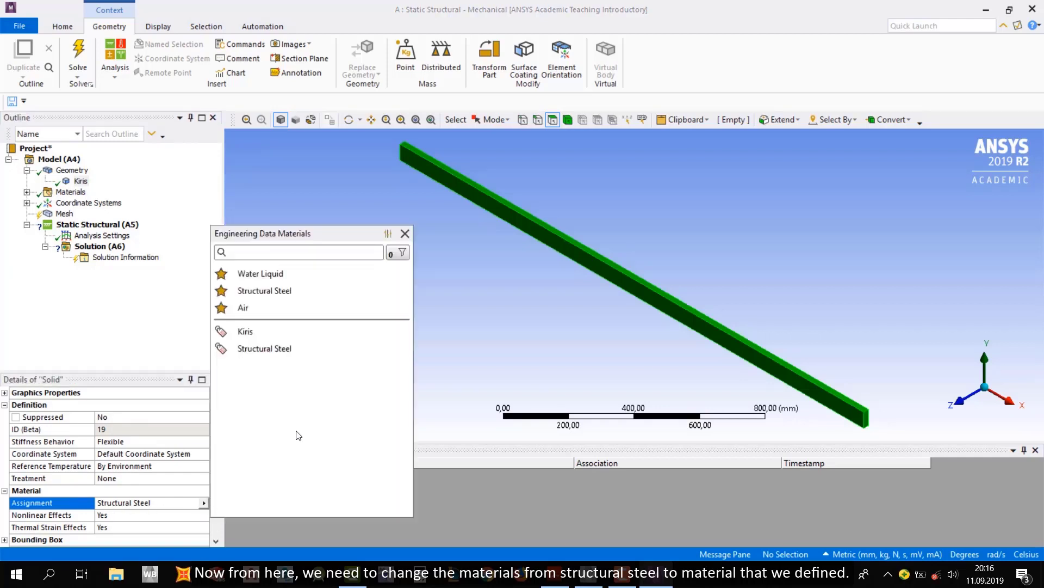
left_click(255, 338)
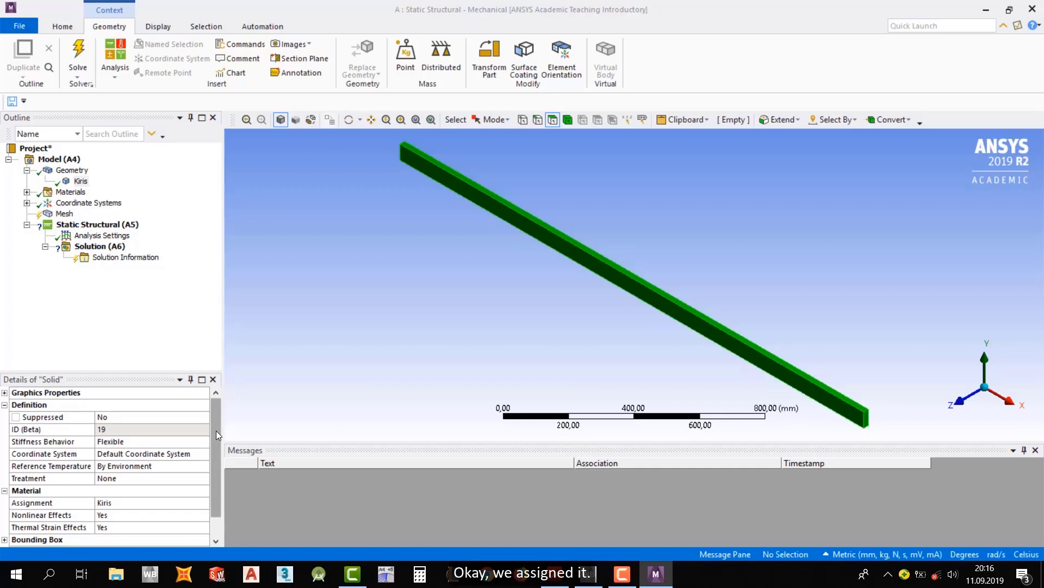
- Review the properties of the Kiris material and the definition of the Global Coordinate System
left_click(26, 171)
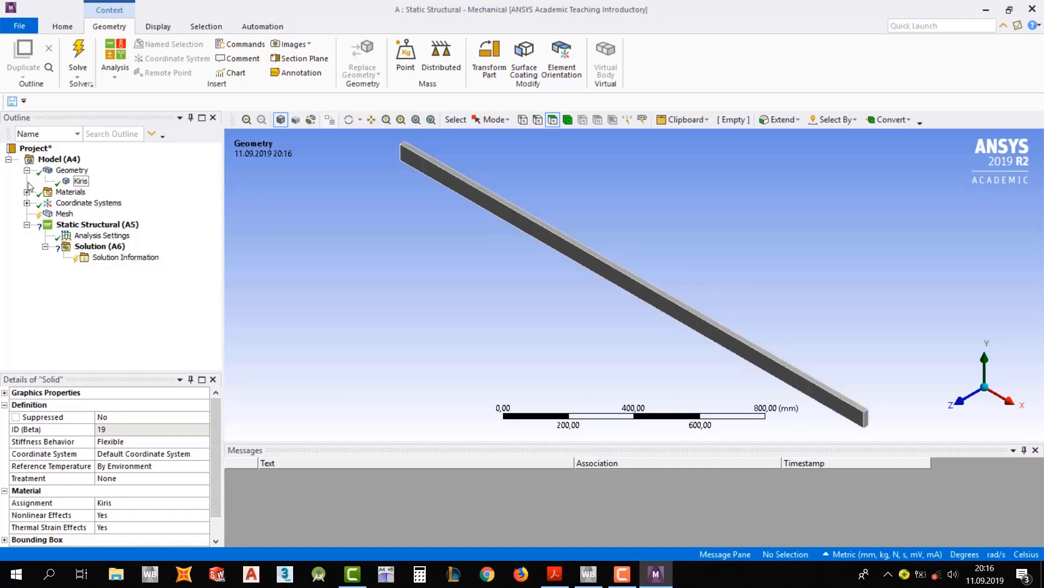
left_click(26, 181)
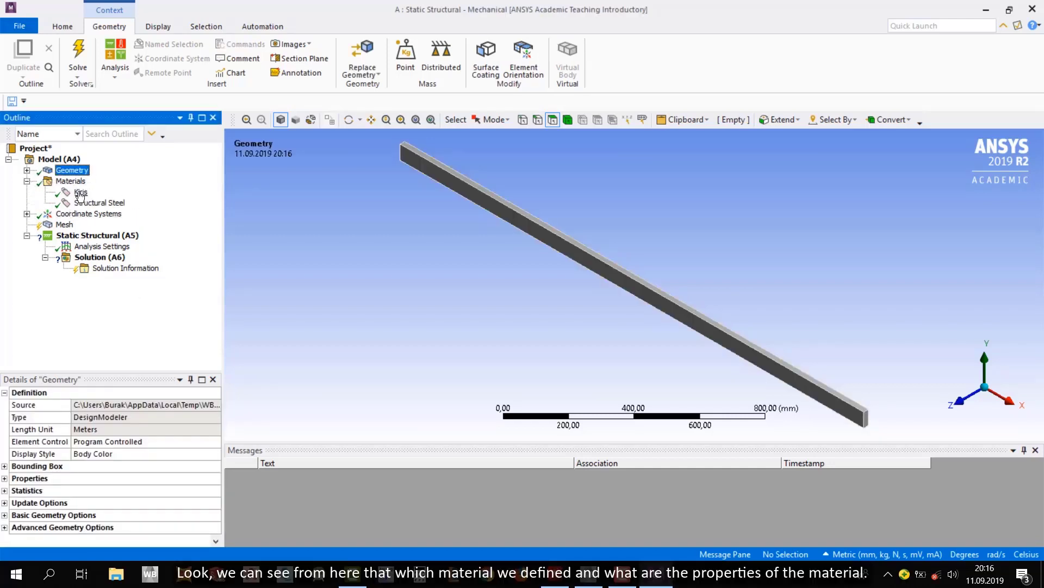
left_click(81, 192)
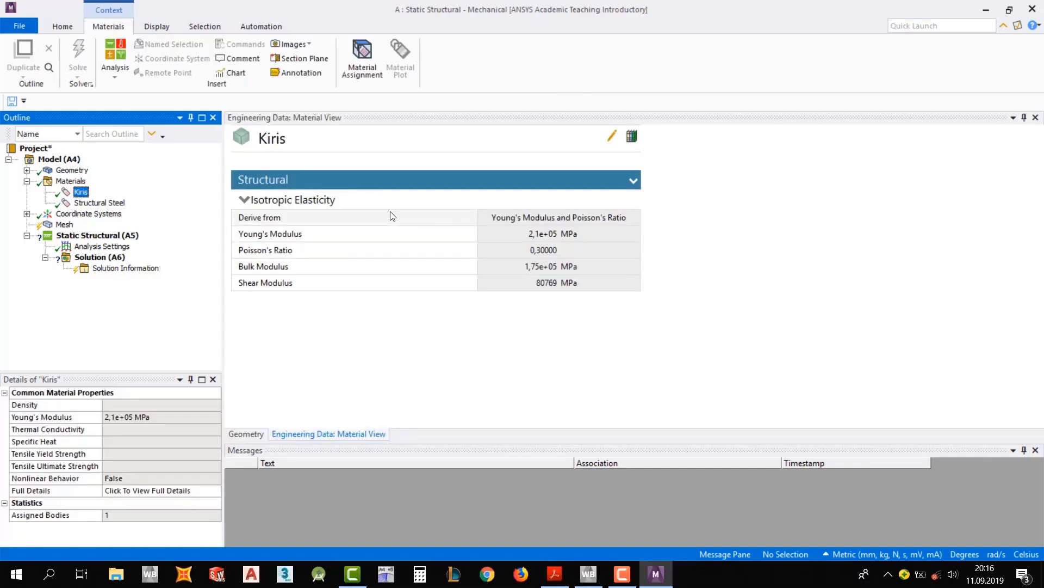
left_click(26, 182)
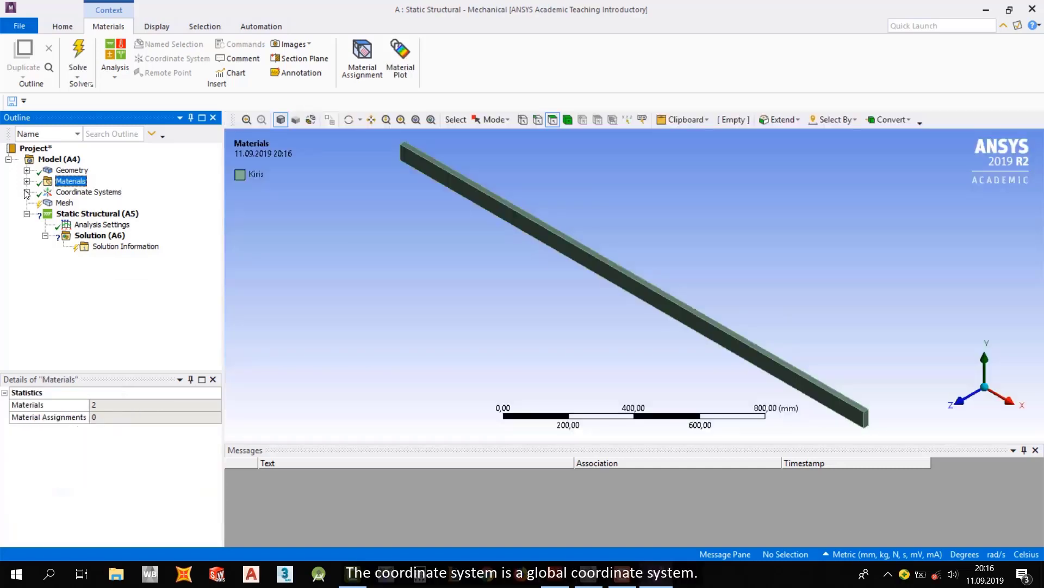
left_click(26, 192)
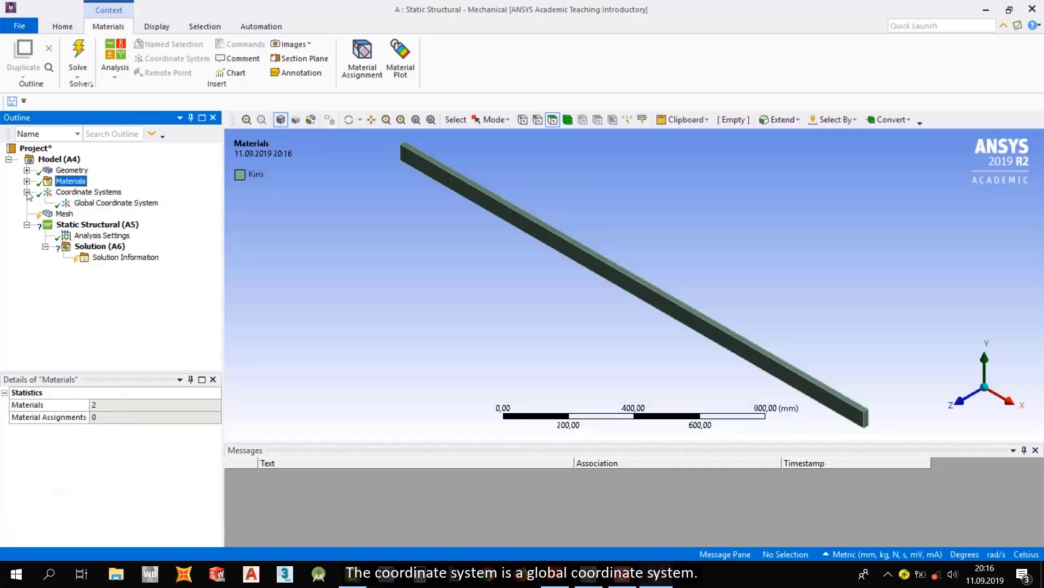
left_click(109, 204)
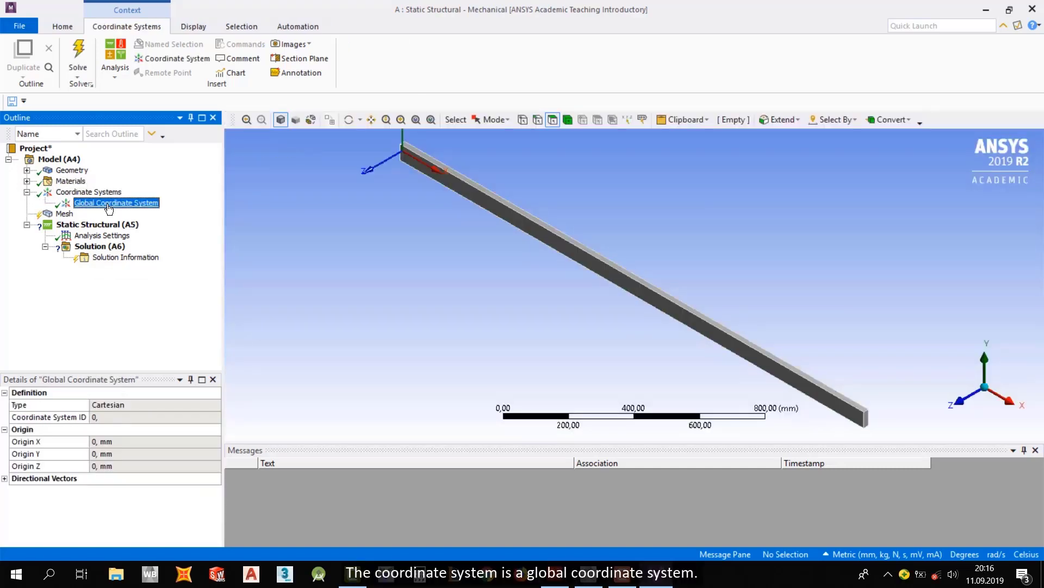
left_click(26, 192)
- Generate the mesh with the default settings and inspect the element divisions on the beam's long side face
left_click(63, 202)
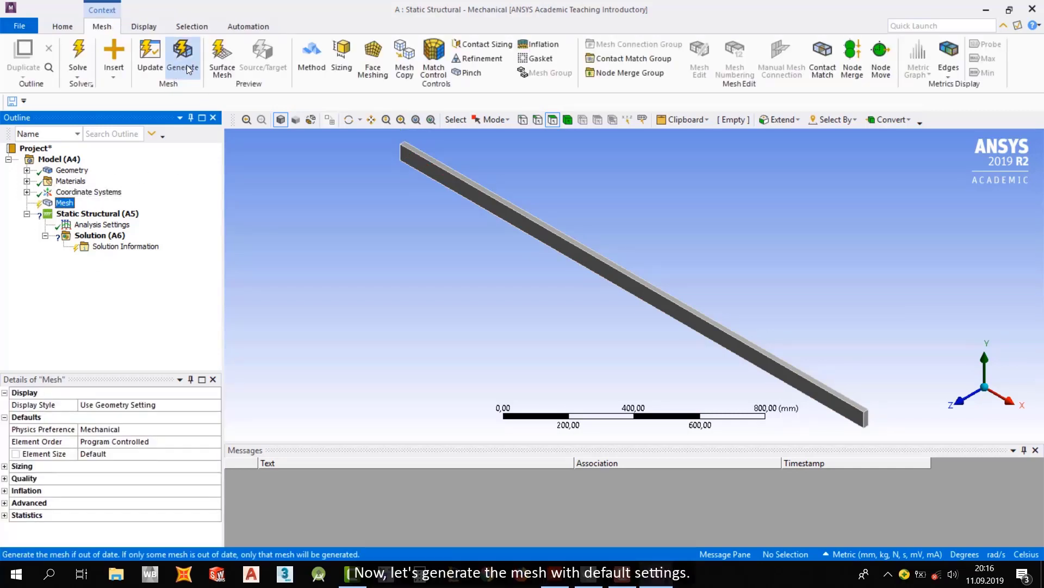
left_click(189, 68)
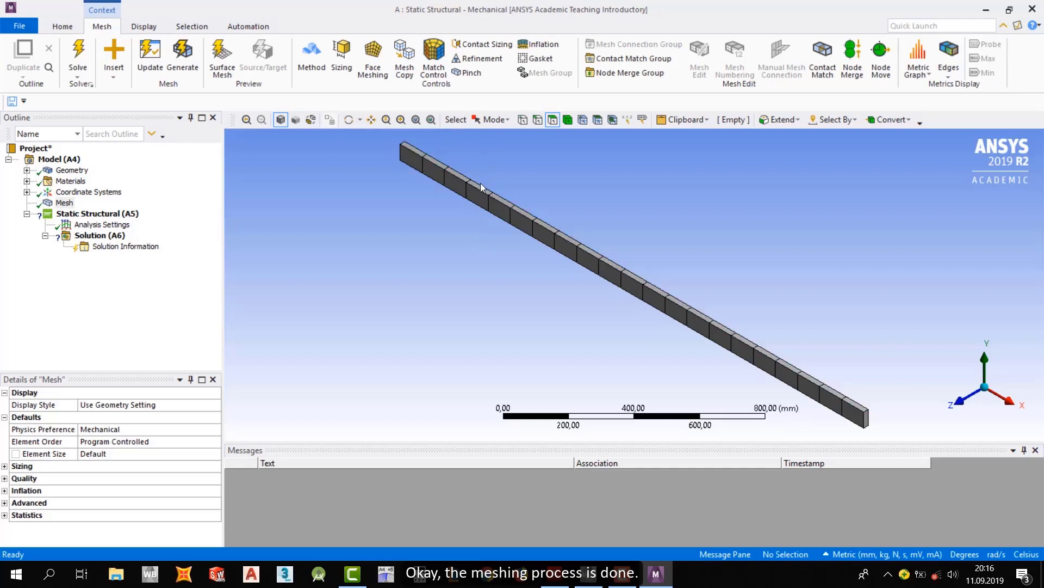
middle_click_drag(518, 236, 510, 264)
left_click(448, 234)
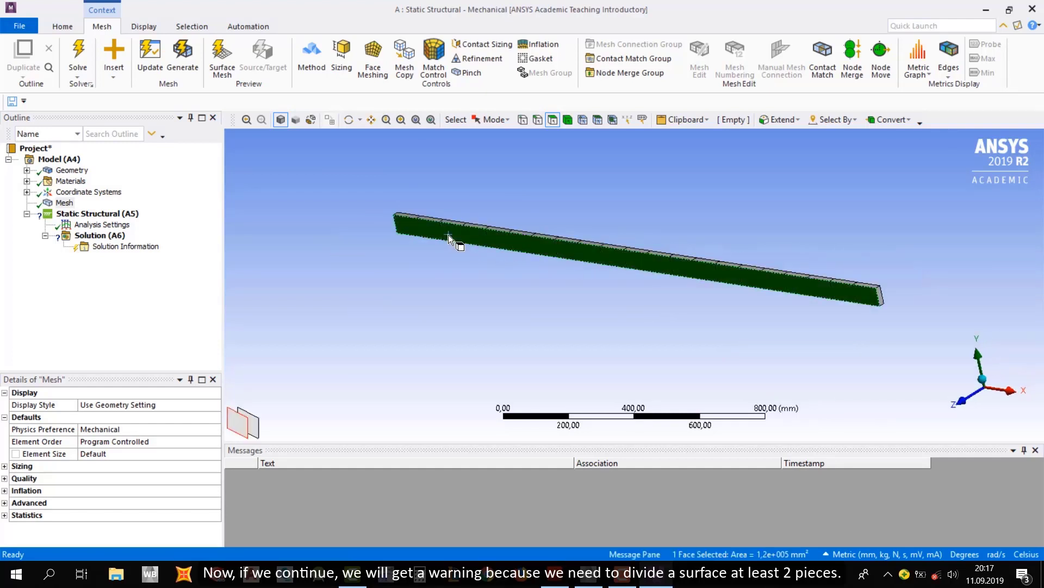
left_click(845, 273)
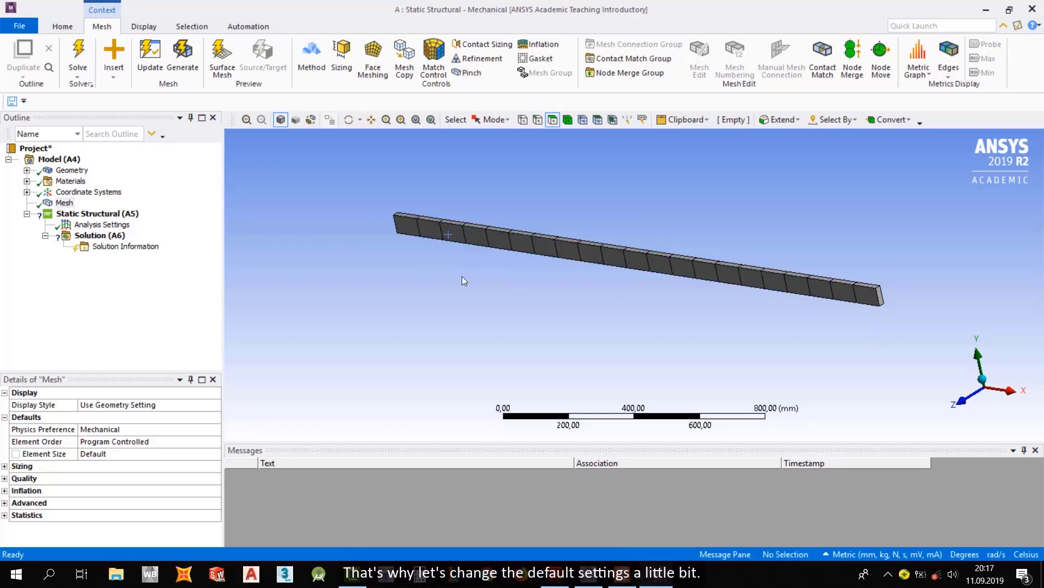
- Review the Use Adaptive Sizing option in the mesh's sizing settings
left_click(64, 202)
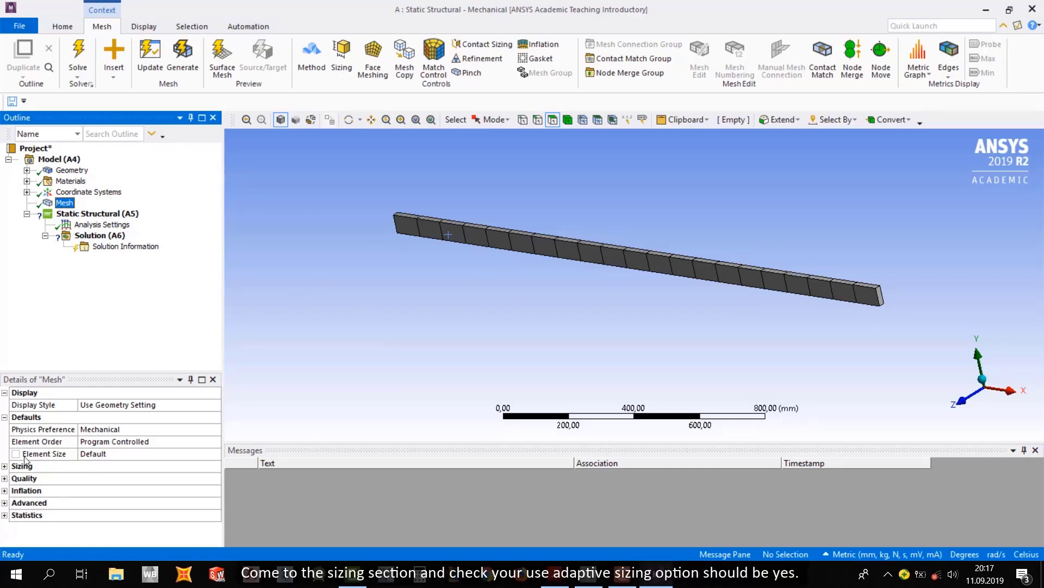
left_click(4, 466)
scroll(81, 418, "down", 2)
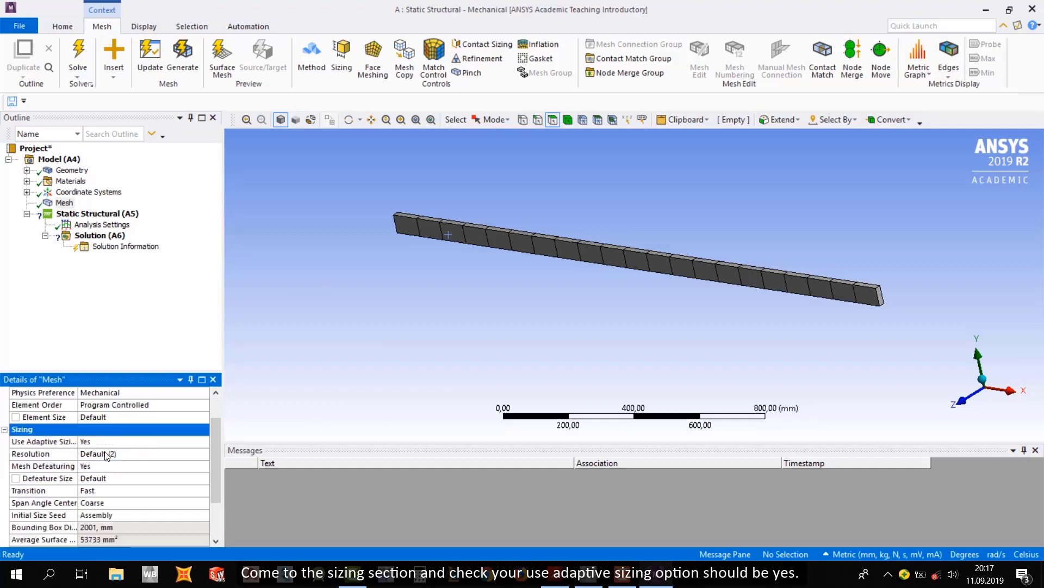
left_click(32, 408)
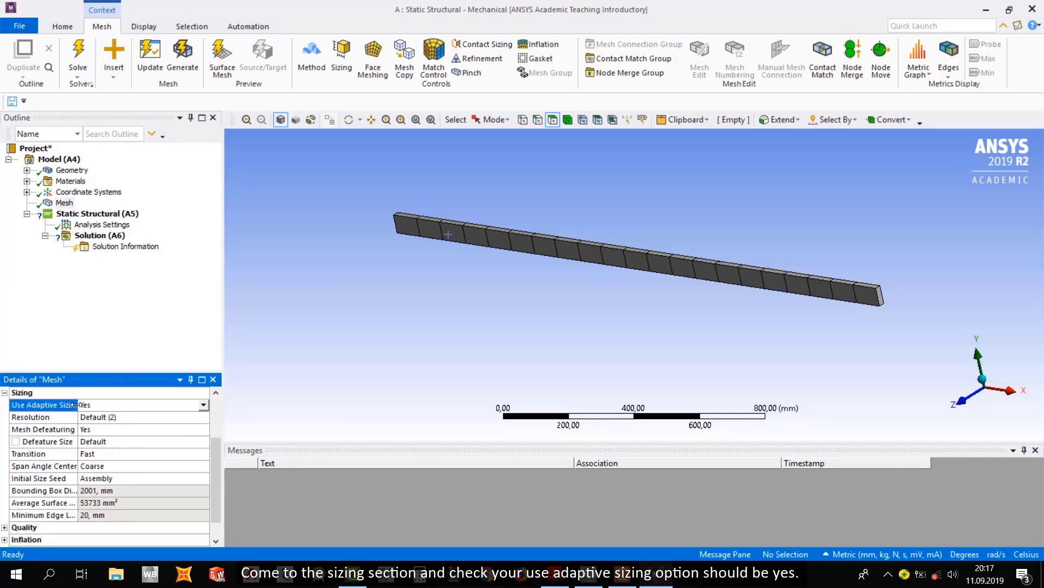
scroll(210, 408, "up", 2)
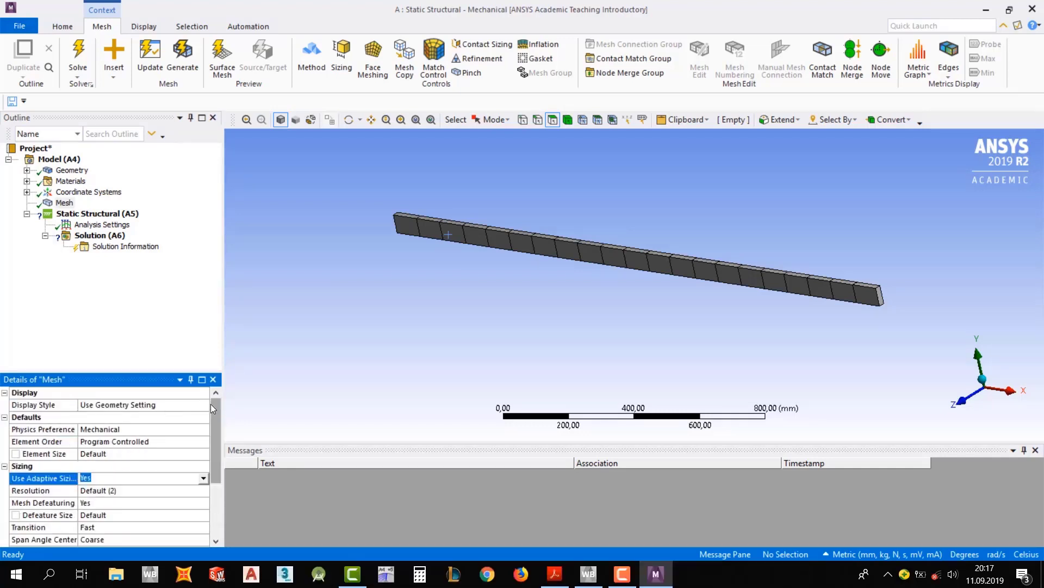
- Switch the mesh's Use Adaptive Sizing option to No and back to Yes
left_click(203, 478)
left_click(147, 489)
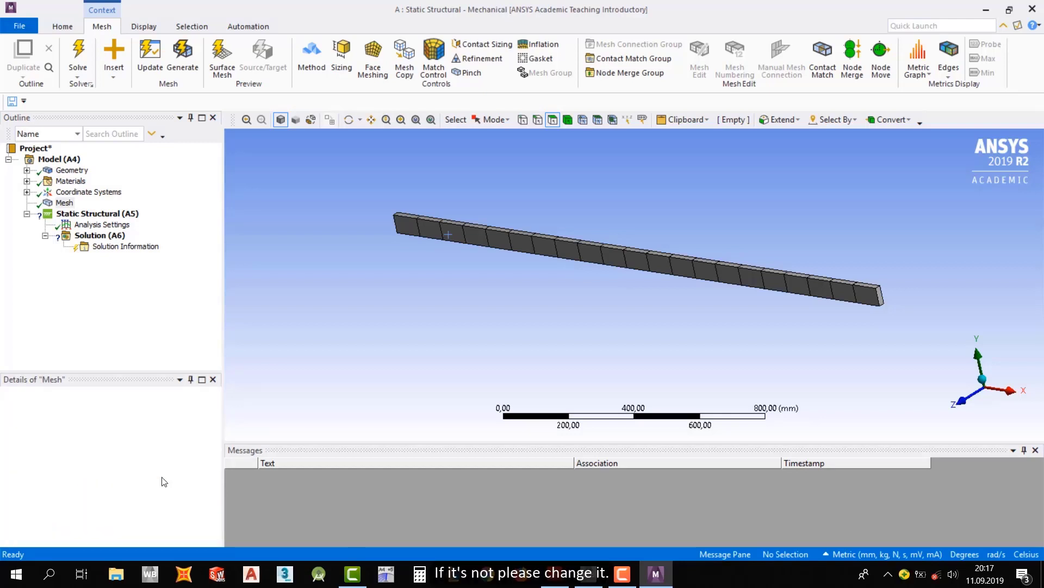
scroll(175, 465, "down", 1)
scroll(175, 465, "up", 1)
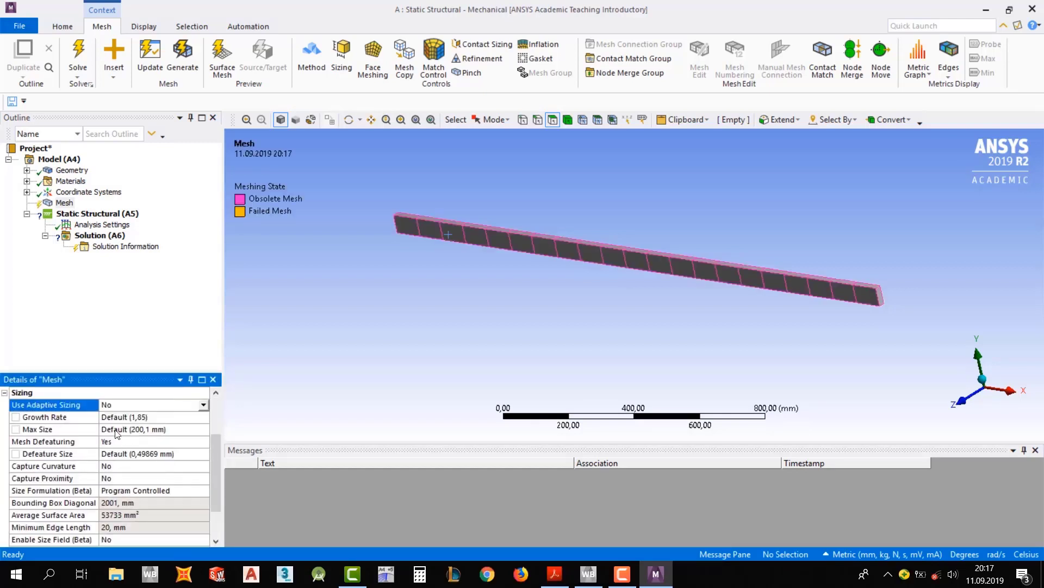
left_click(203, 404)
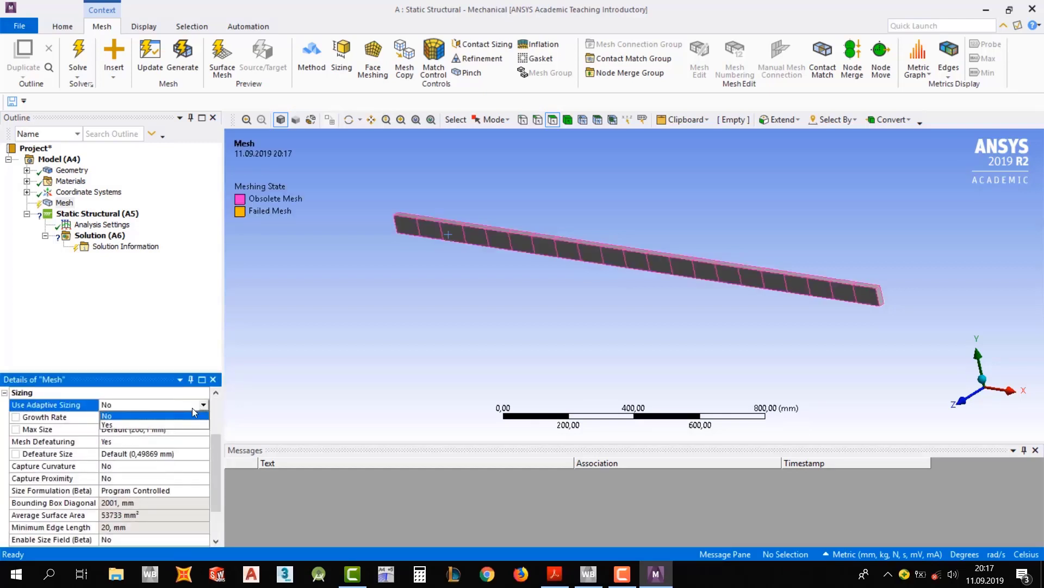
left_click(127, 428)
scroll(128, 429, "up", 2)
scroll(127, 430, "down", 2)
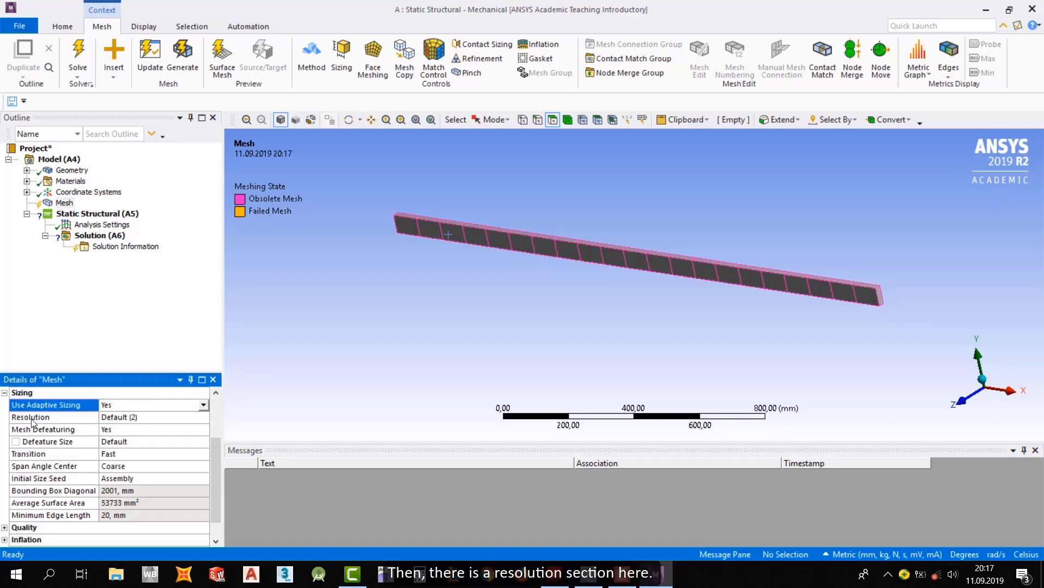
- Set the mesh sizing Resolution to 5 and regenerate the beam's mesh
left_click(43, 417)
left_click(113, 417)
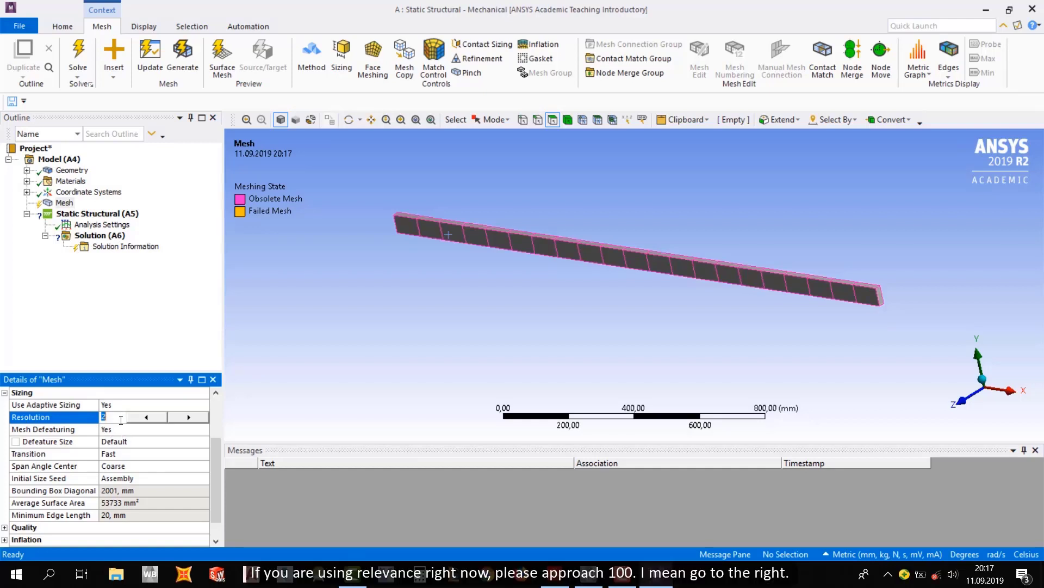
left_click(181, 416)
left_click(181, 415)
left_click(181, 415)
left_click(64, 202)
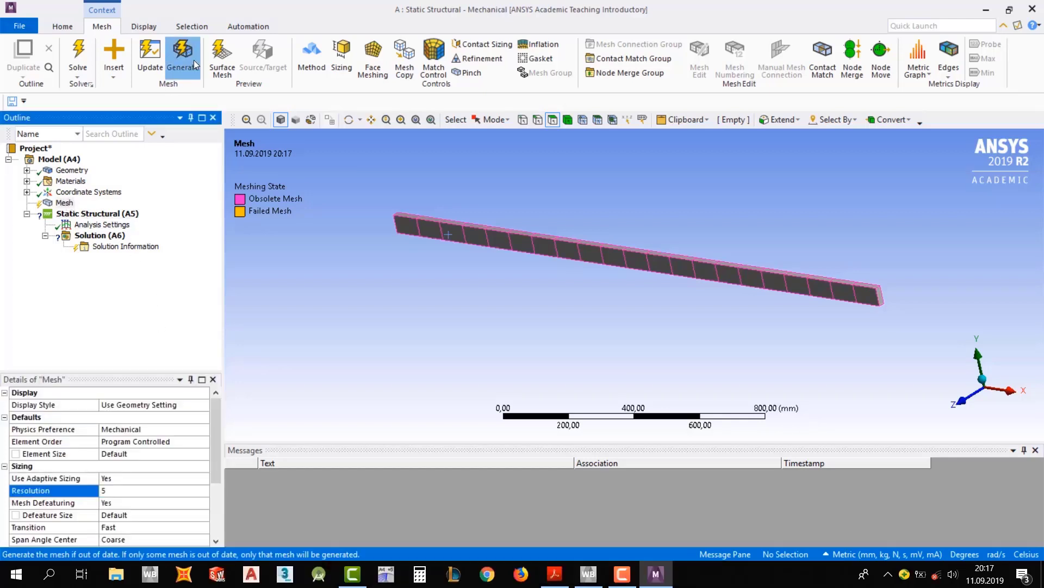
left_click(185, 61)
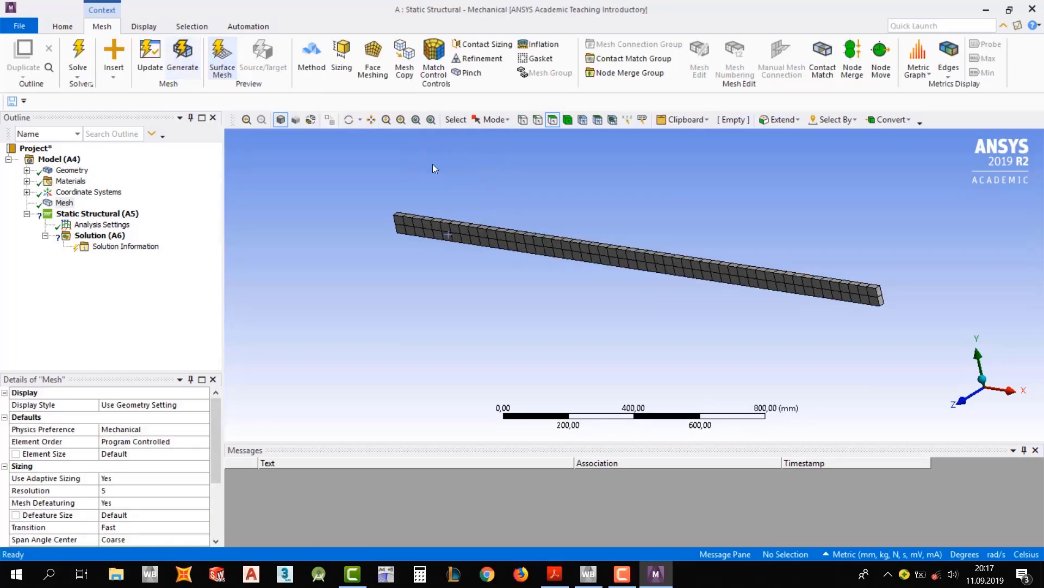
mouse_move(470, 214)
middle_mouse_down()
mouse_move(515, 194)
mouse_move(660, 184)
mouse_move(618, 175)
mouse_move(467, 196)
mouse_move(456, 211)
middle_mouse_up()
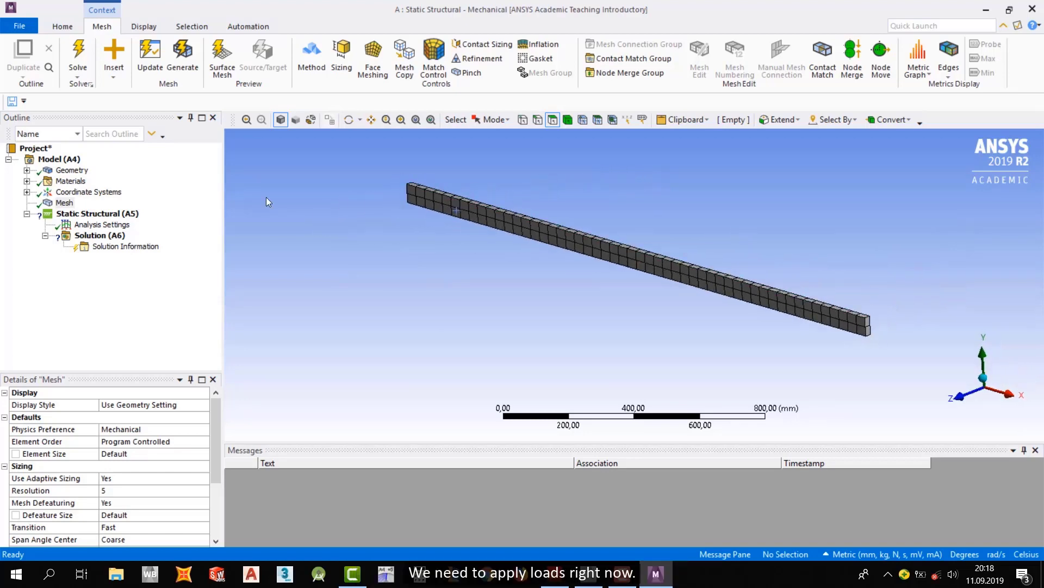
- Apply a Fixed Support to the beam's end face on the negative X side under Static Structural
left_click(90, 215)
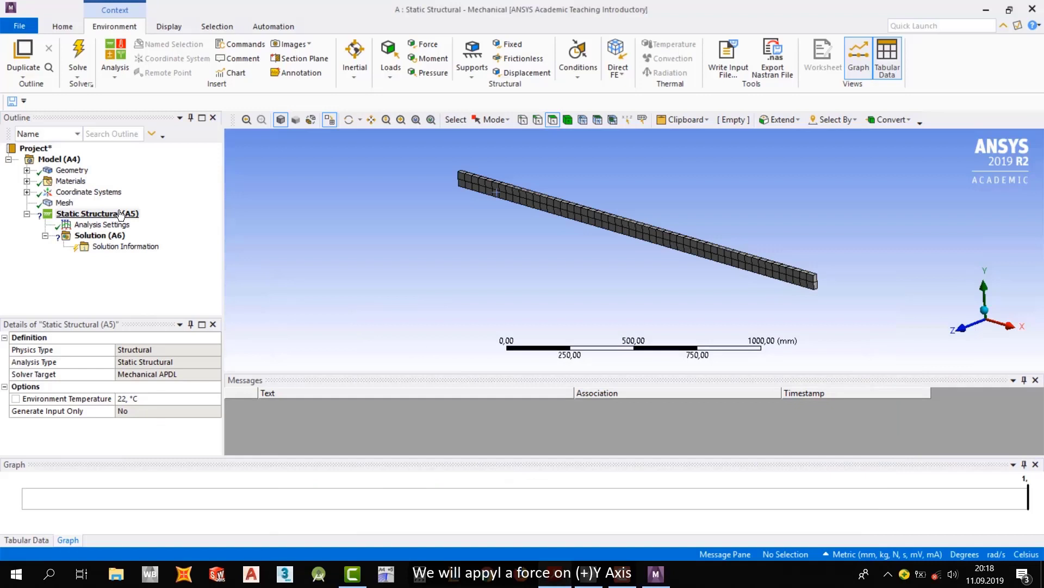
middle_click_drag(445, 198, 443, 164)
left_click_drag(457, 197, 517, 233)
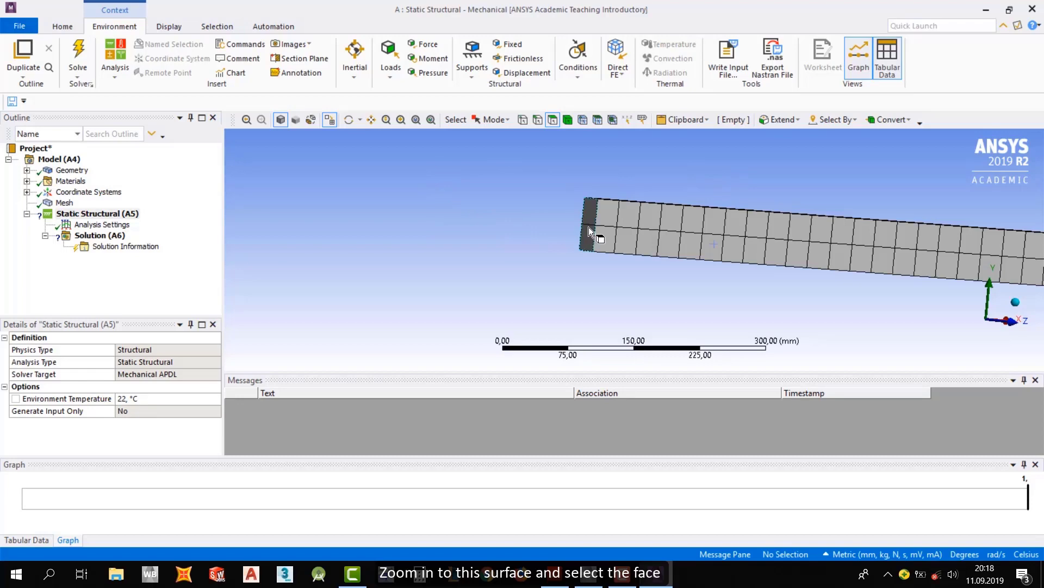
left_click(589, 227)
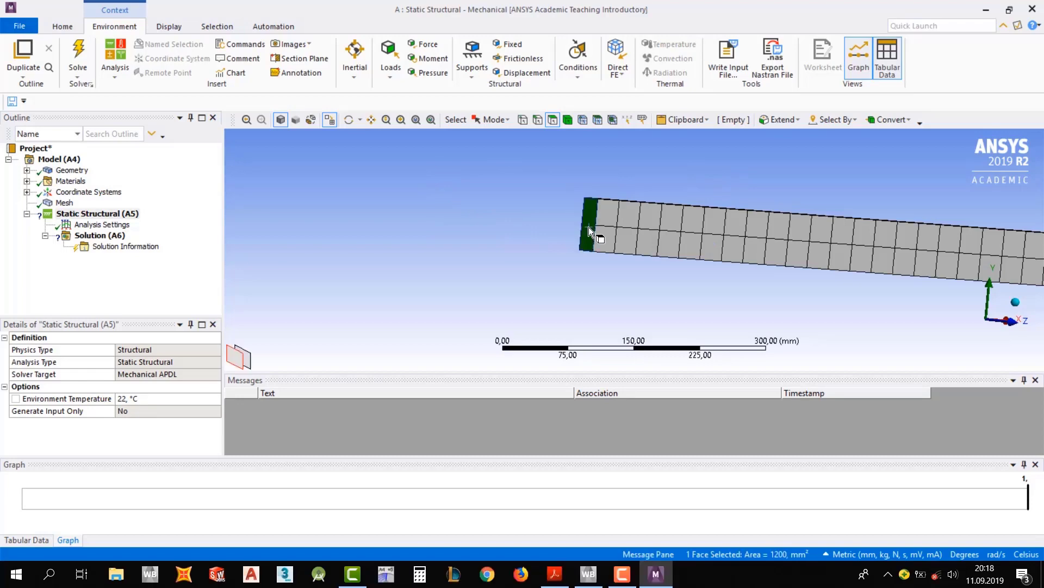
right_click(642, 199)
mouse_move(684, 208)
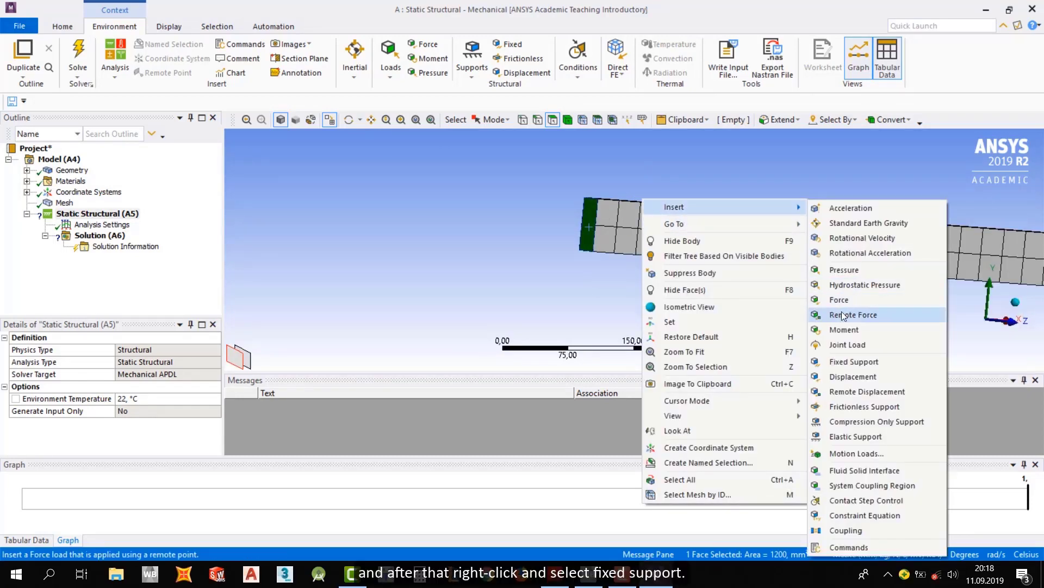
left_click(861, 363)
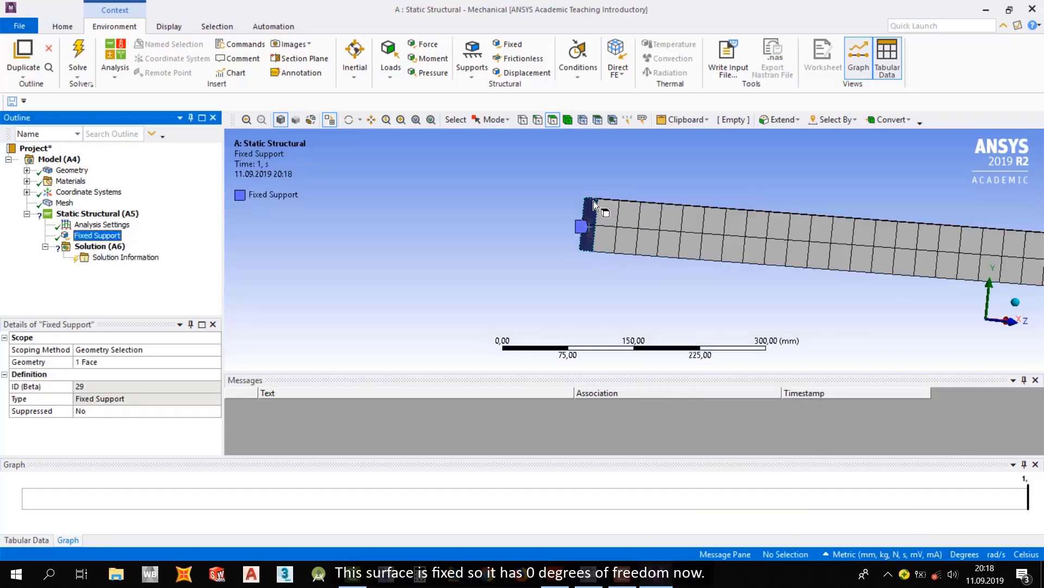
mouse_move(589, 218)
middle_mouse_down()
mouse_move(556, 223)
mouse_move(563, 218)
middle_mouse_up()
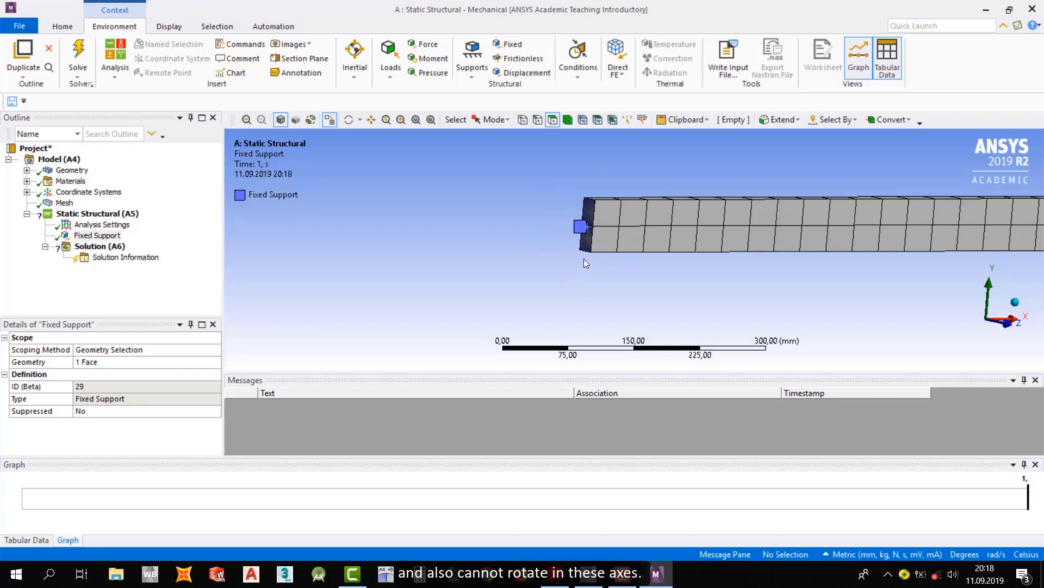
scroll(579, 244, "up", 5)
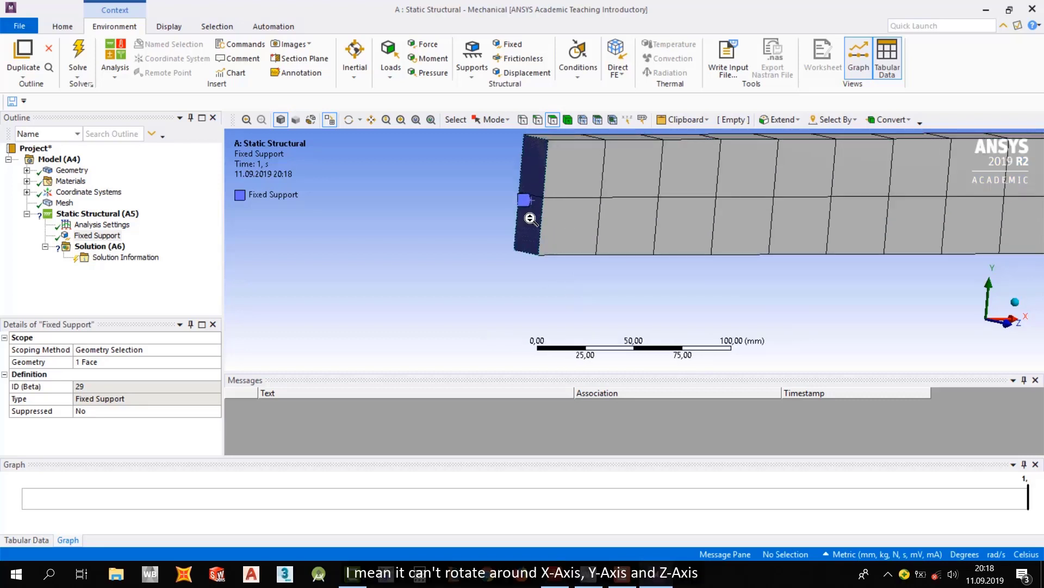
- Add a Force load to Static Structural and scope it to the beam's opposite end face on the positive X side
scroll(622, 207, "down", 6)
scroll(623, 208, "down", 2)
middle_click_drag(698, 218, 491, 222)
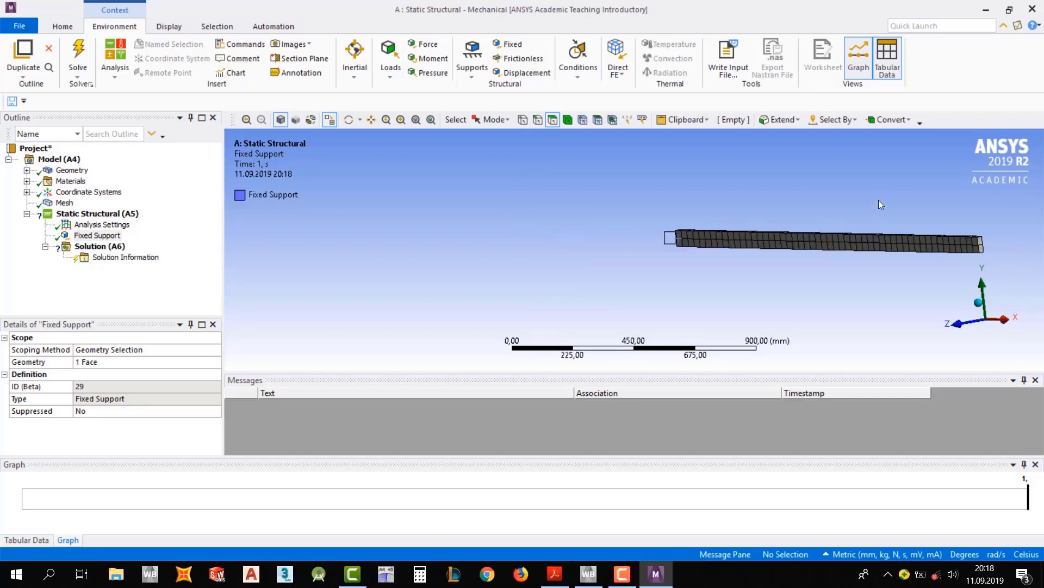
right_click_drag(886, 199, 1014, 269)
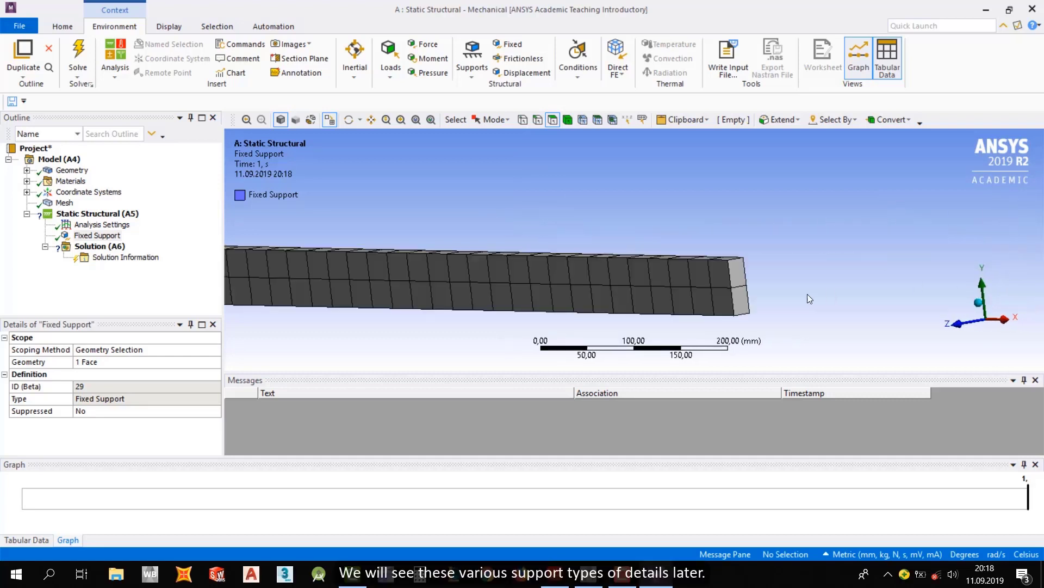
middle_click_drag(550, 270, 527, 269)
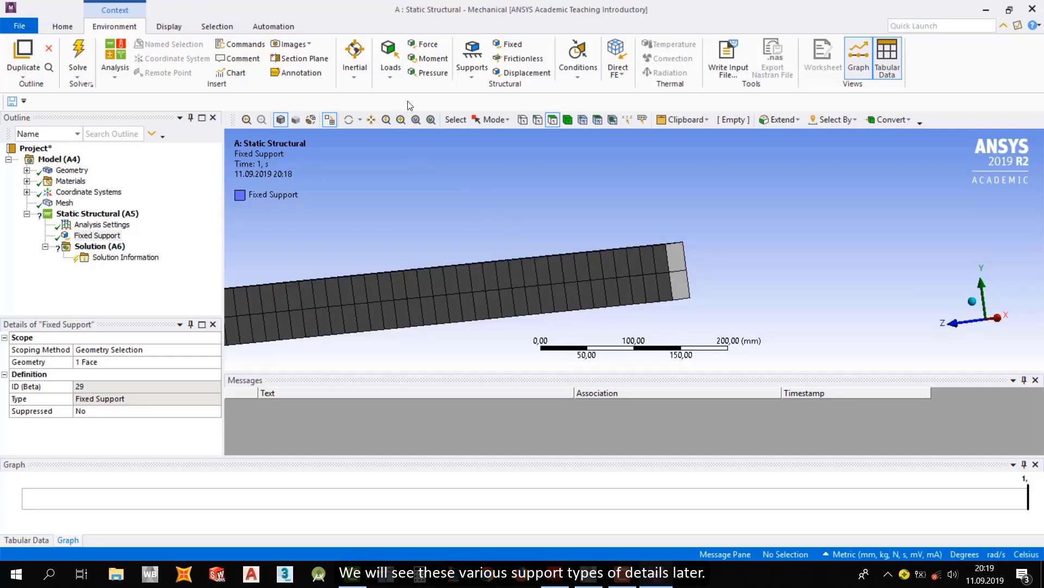
left_click(87, 214)
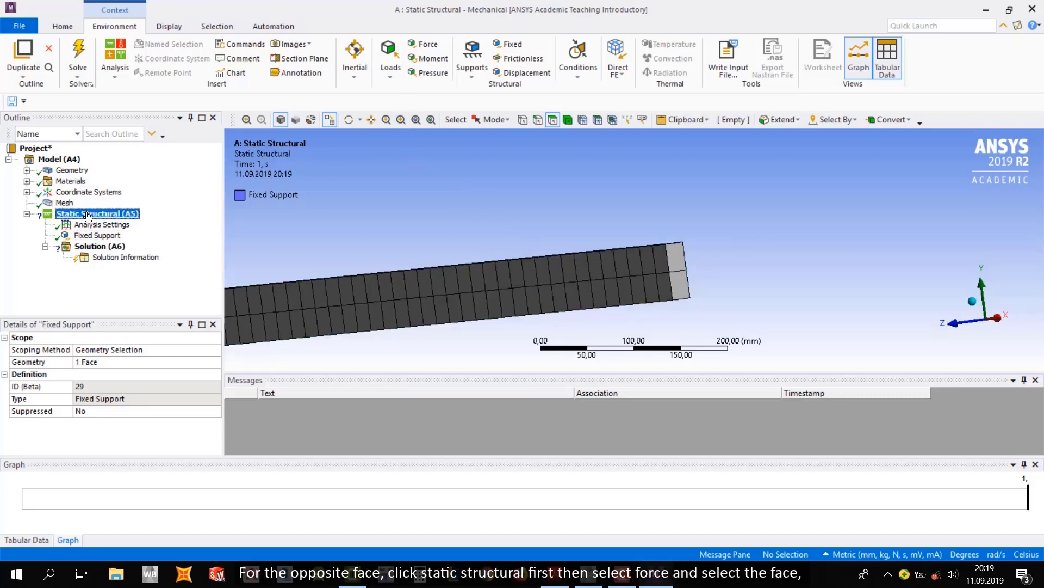
left_click(425, 44)
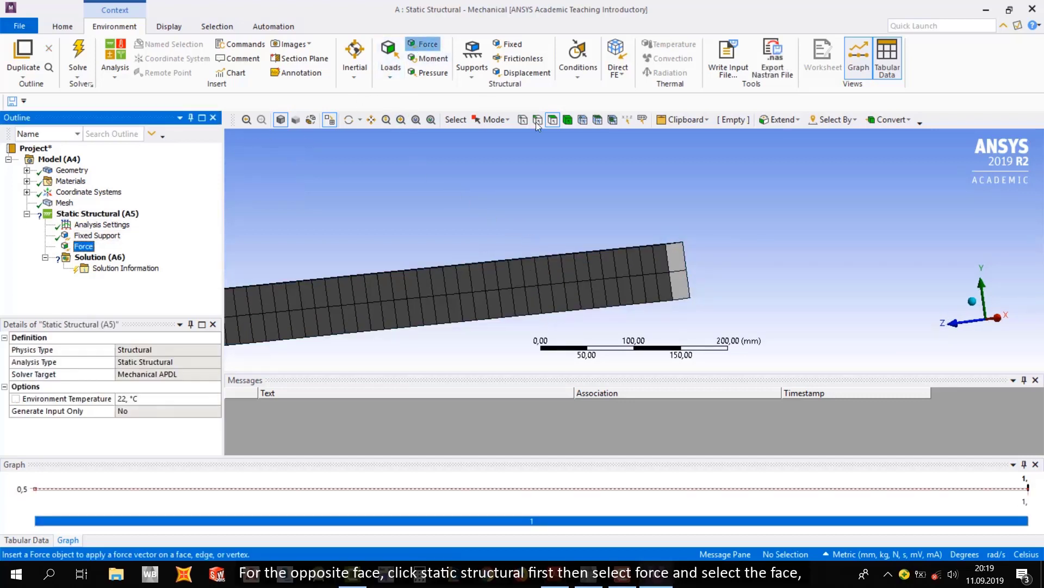
left_click(677, 266)
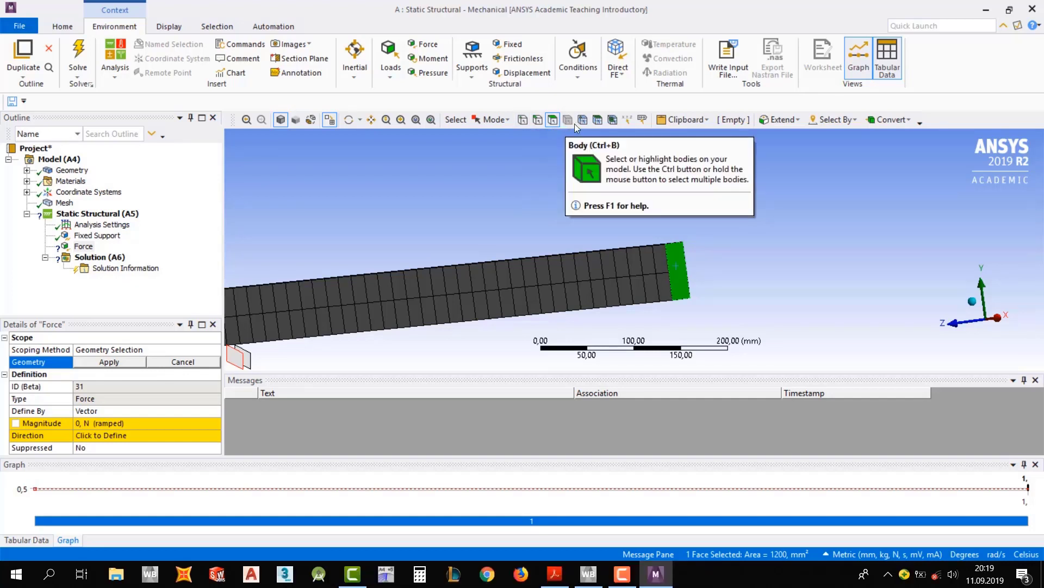
left_click(112, 363)
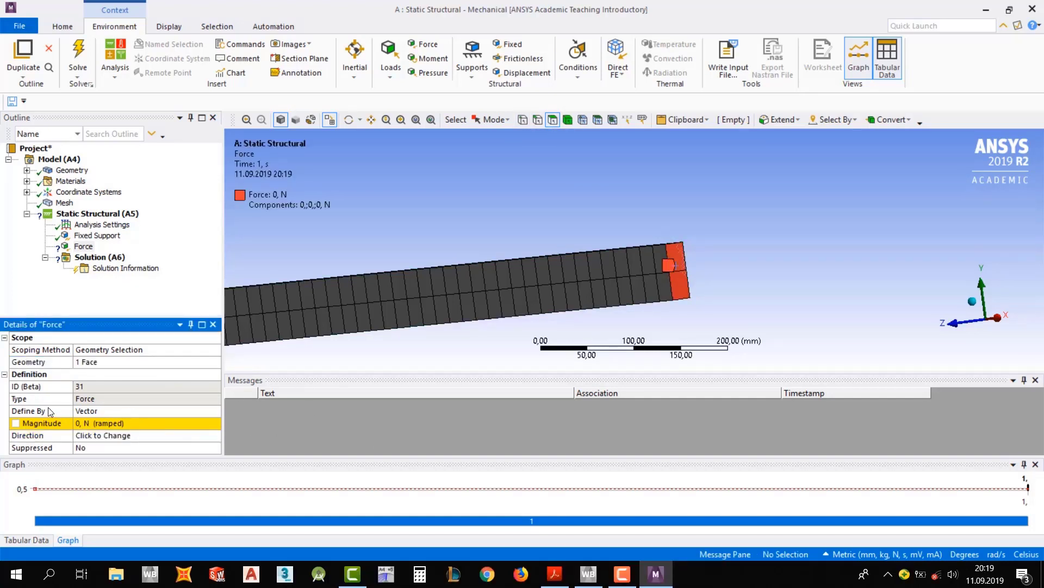
- Define the force by Components and set its Y Component to 50000 N
left_click(100, 411)
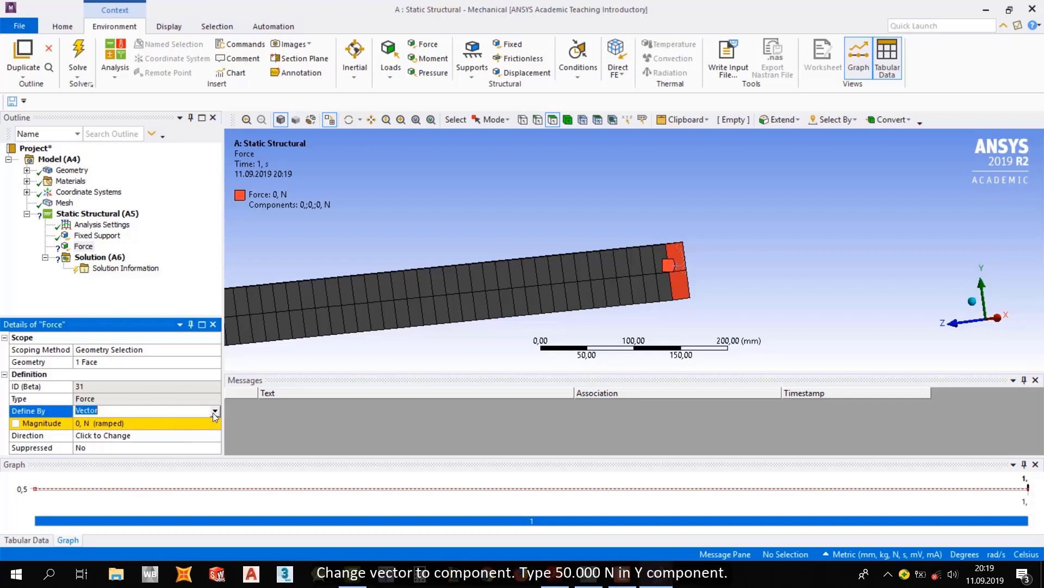
left_click(215, 411)
left_click(98, 435)
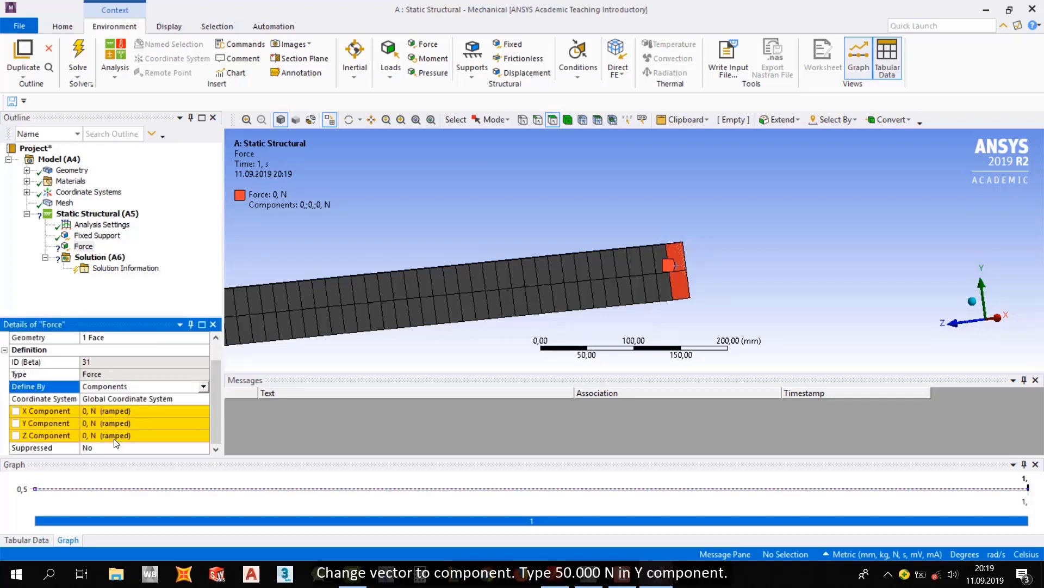
left_click(100, 424)
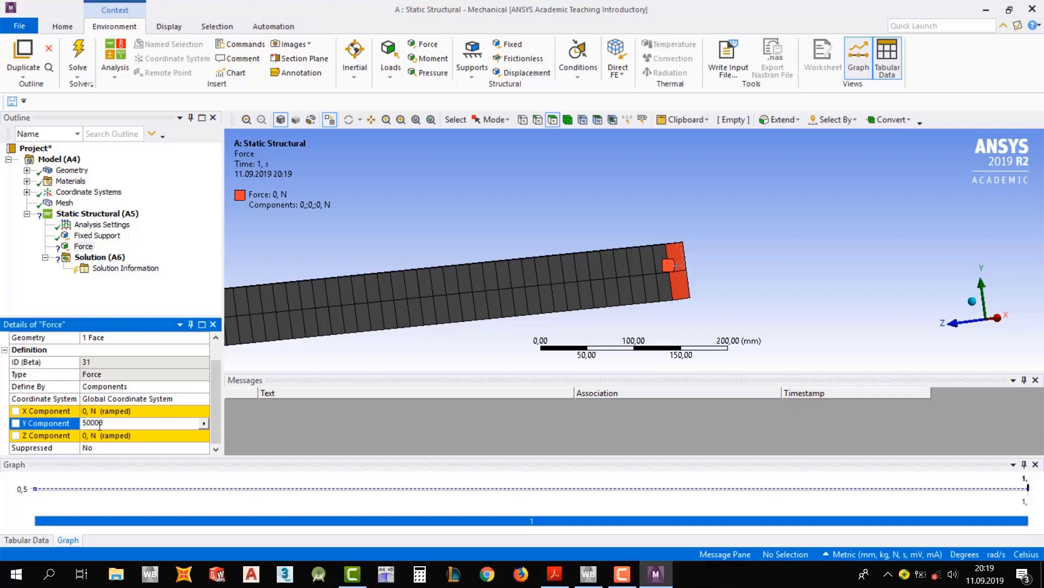
key("Return")
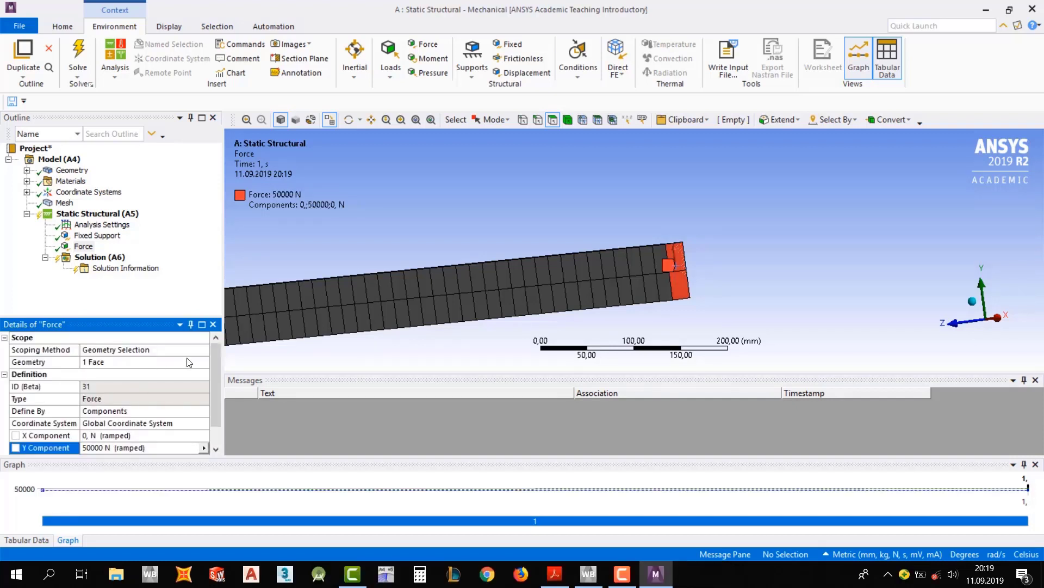
scroll(110, 417, "down", 1)
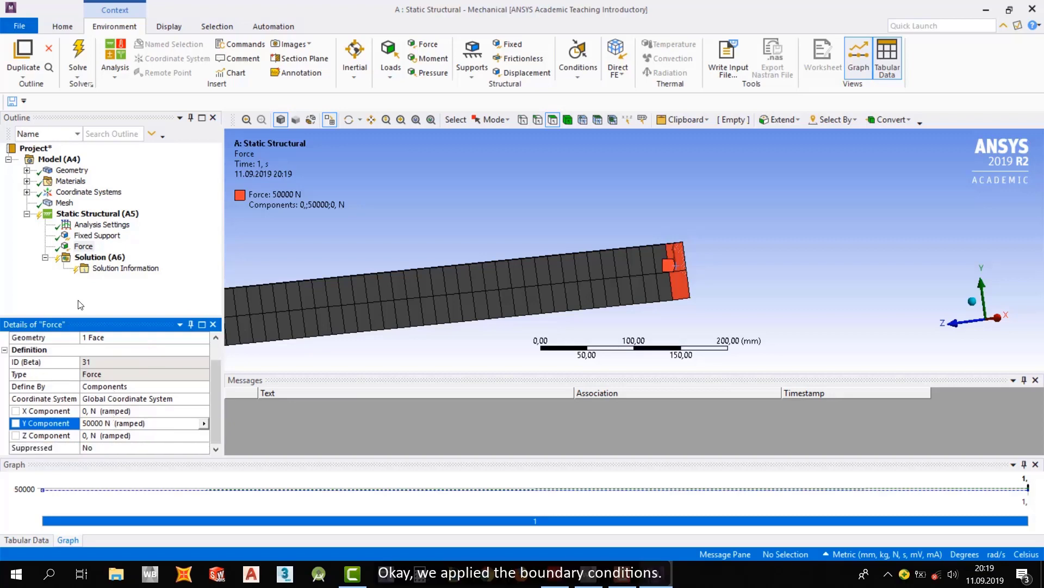
- Add a Total Deformation result for all bodies to the Solution
scroll(455, 267, "down", 5)
mouse_move(455, 267)
middle_mouse_down()
mouse_move(655, 241)
mouse_move(504, 240)
mouse_move(609, 234)
mouse_move(543, 270)
middle_mouse_up()
left_click(100, 257)
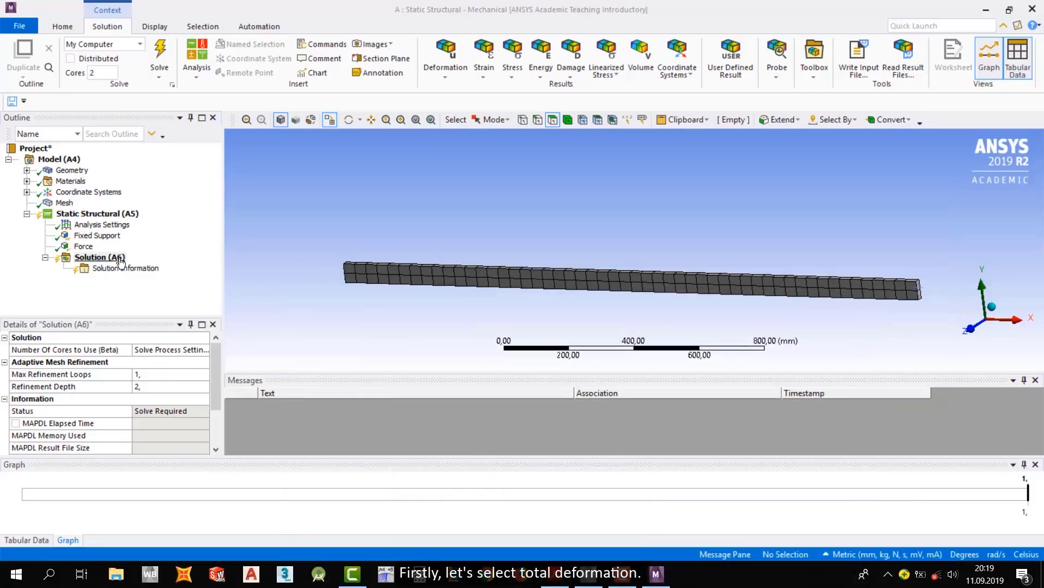
left_click(420, 87)
left_click(445, 68)
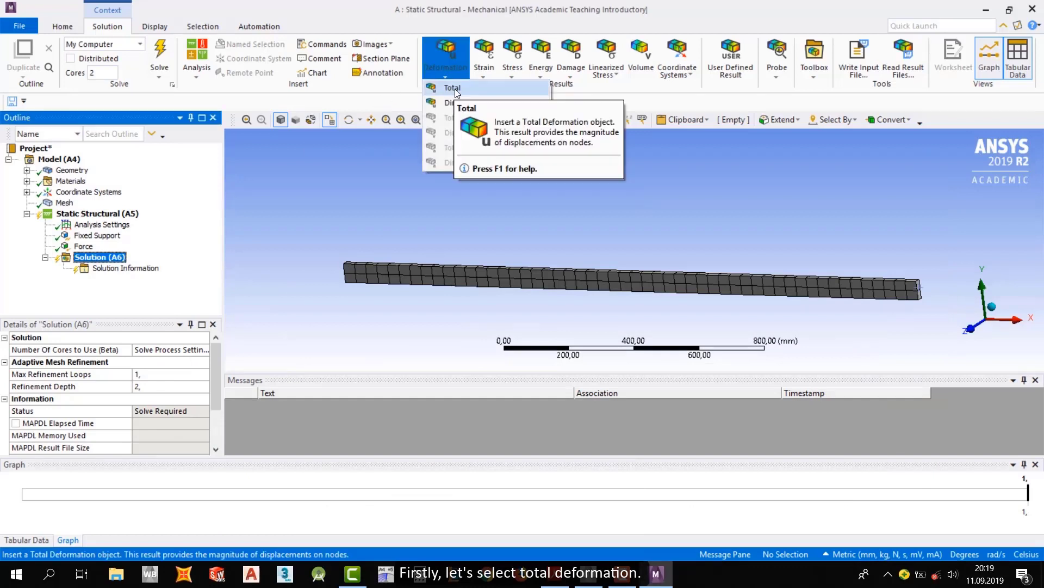
left_click(454, 89)
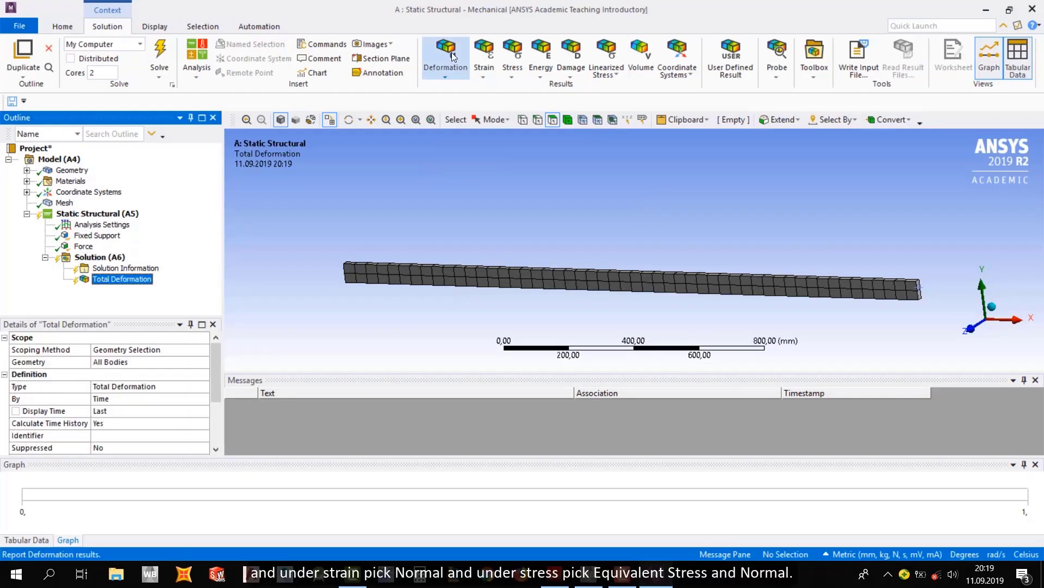
- Add Normal Elastic Strain, Equivalent (von-Mises) Stress and Normal Stress results for all bodies to the Solution
left_click(486, 57)
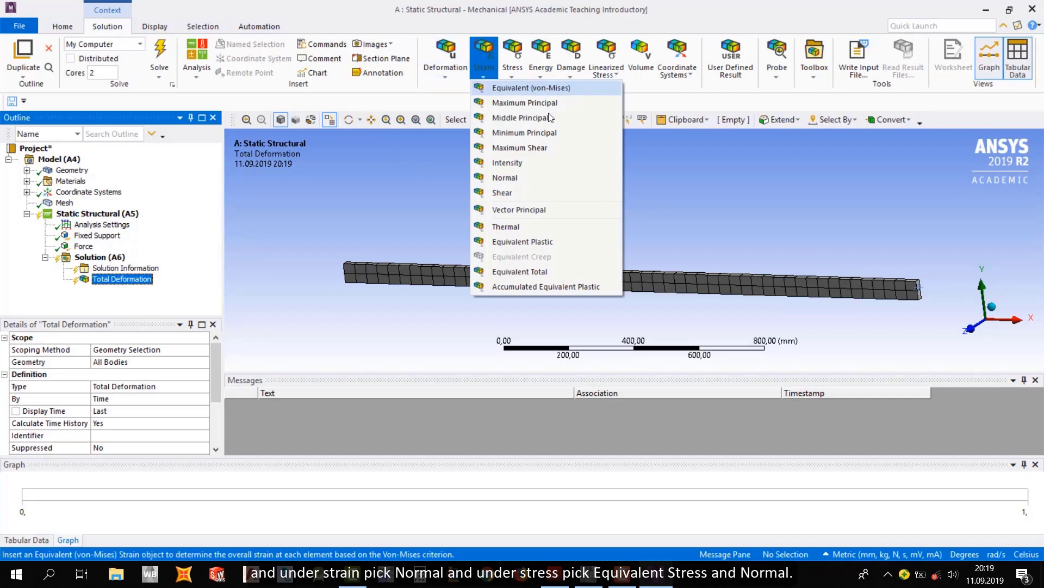
left_click(510, 178)
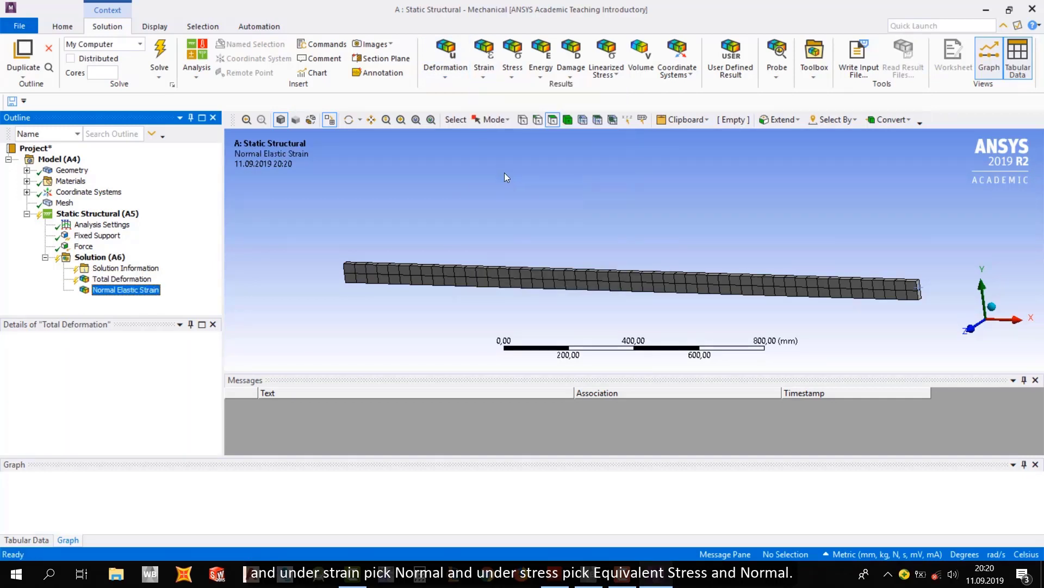
left_click(512, 58)
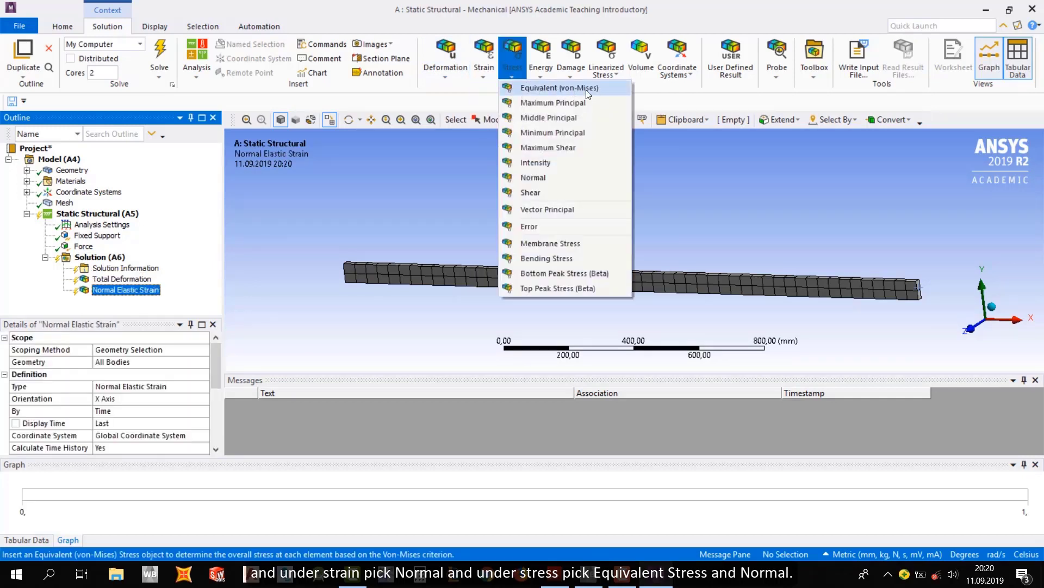
left_click(538, 89)
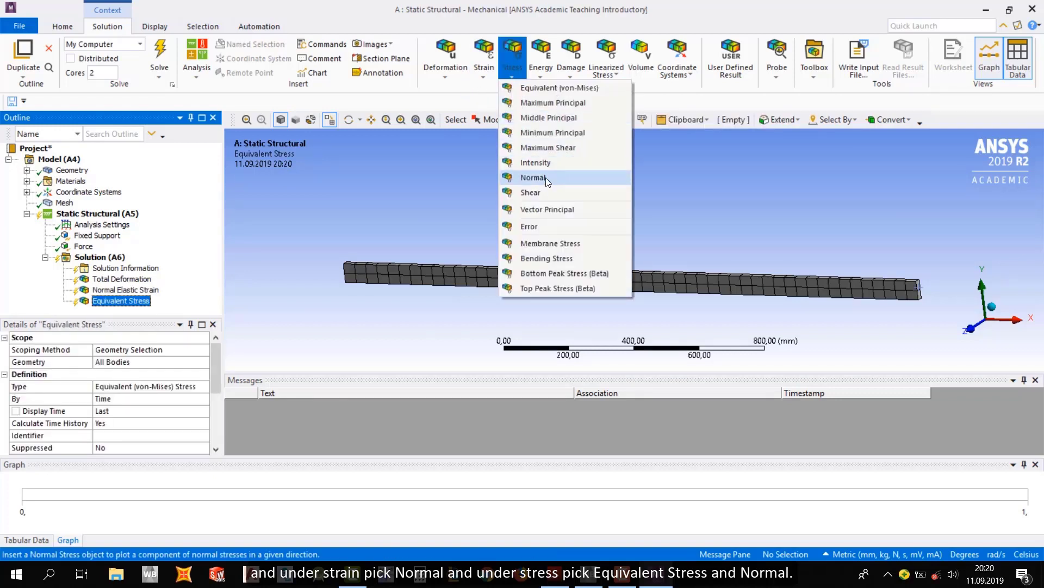
left_click(534, 179)
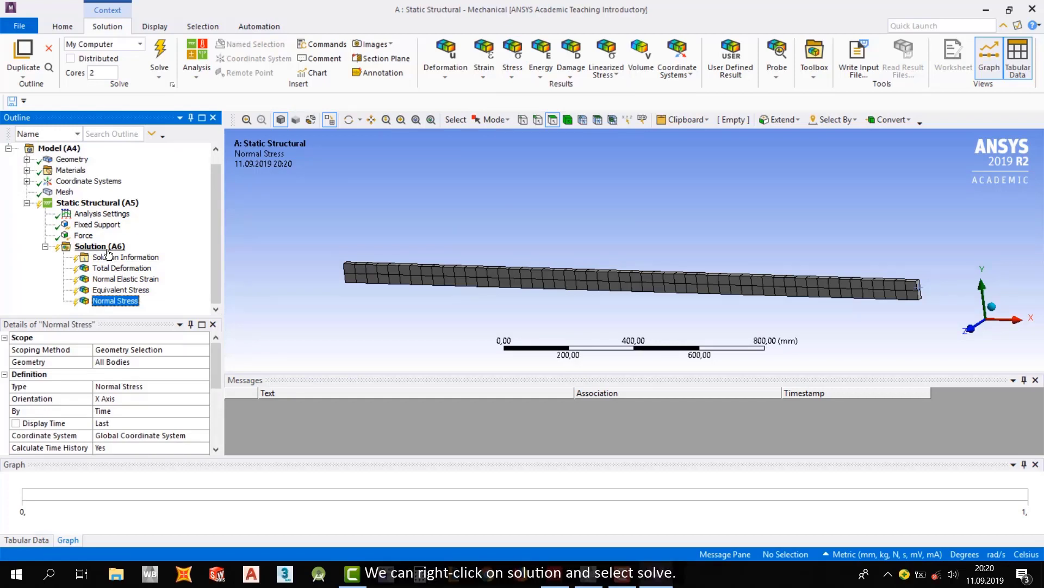
- Solve the static structural analysis from the Solution branch and dismiss the warning notification
left_click(108, 252)
right_click(108, 251)
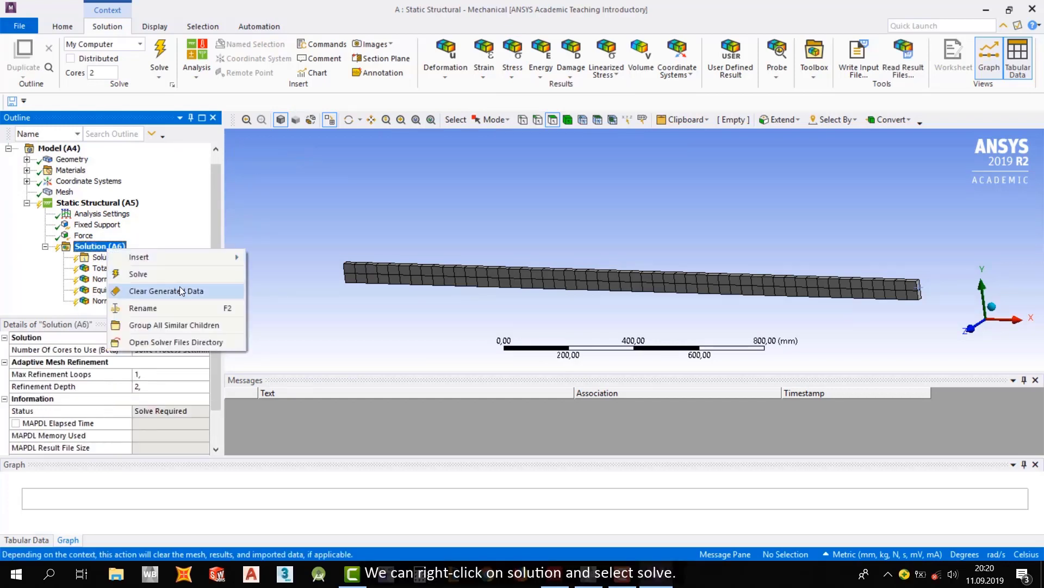
left_click(173, 276)
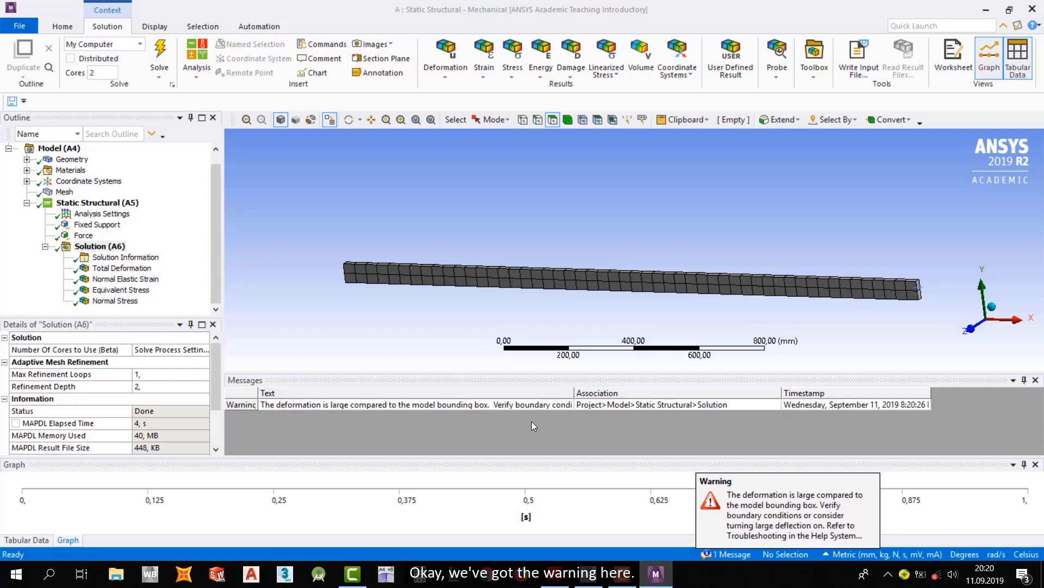
left_click(807, 506)
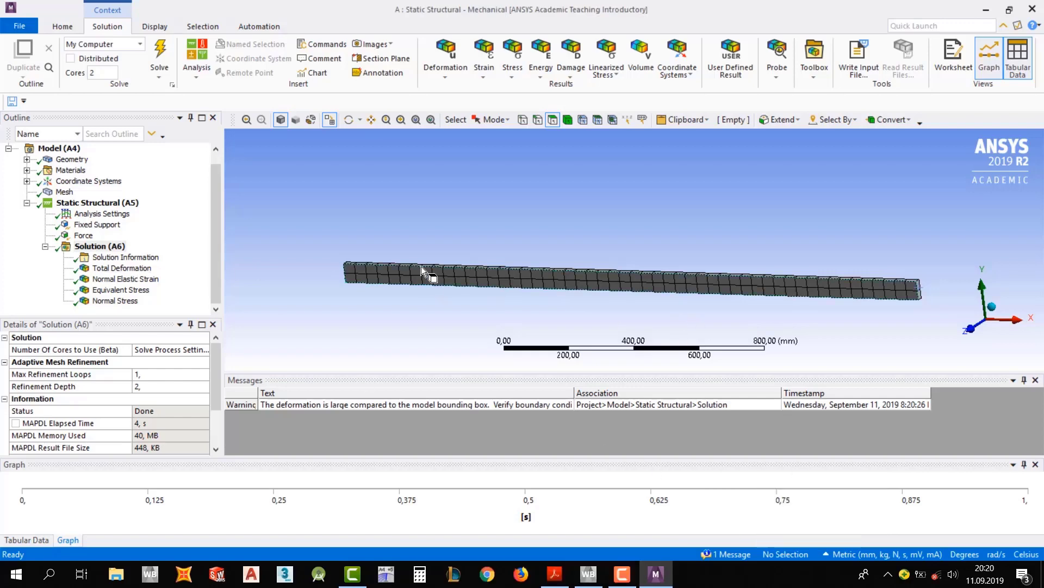
- Display the Total Deformation result on the beam and check that the unit system is Metric (mm, kg, N, s, mV, mA)
middle_click_drag(421, 266, 420, 270)
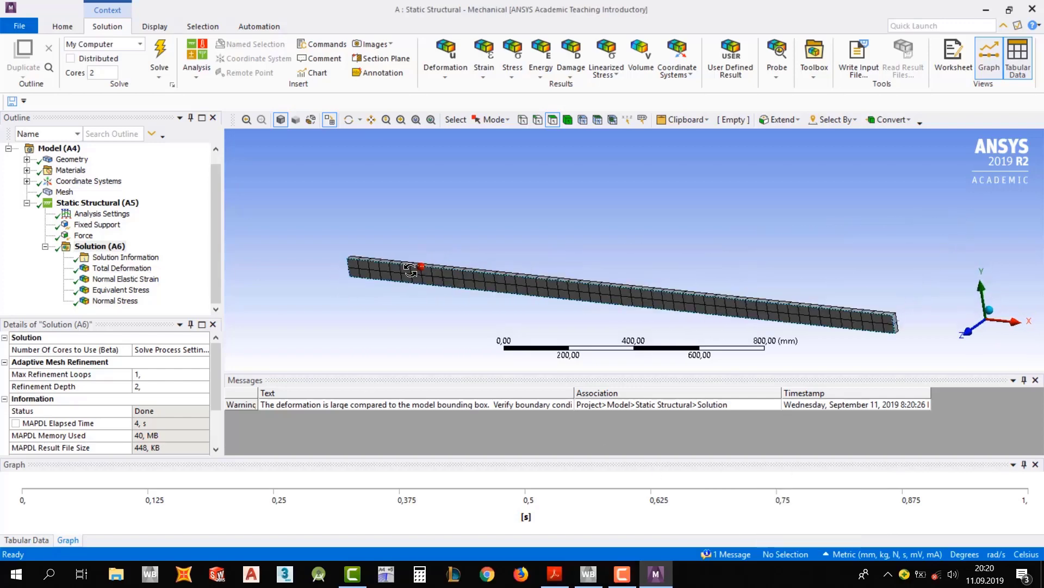
scroll(495, 269, "down", 3)
scroll(441, 211, "up", 2)
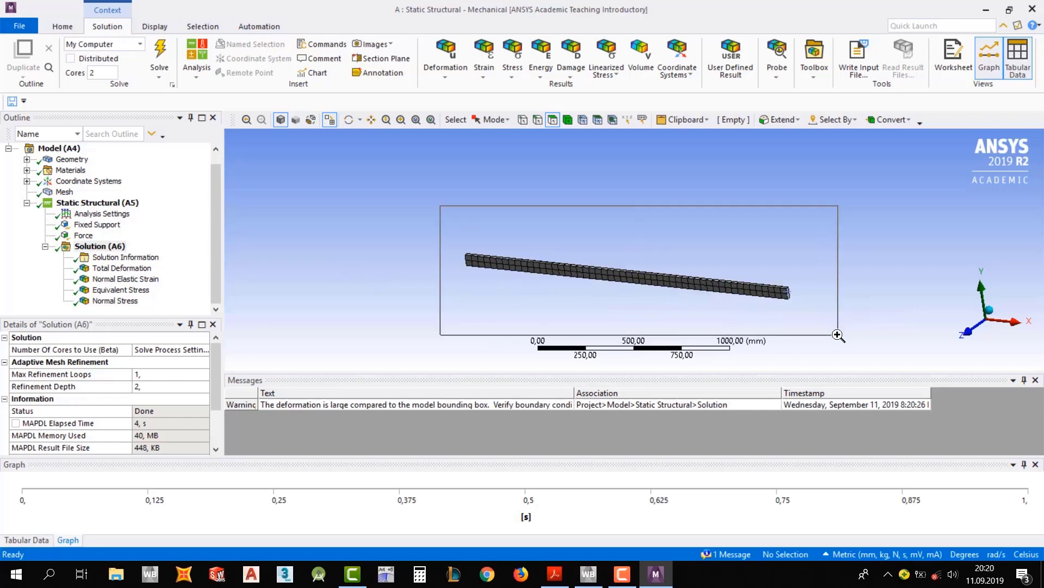
left_click(133, 269)
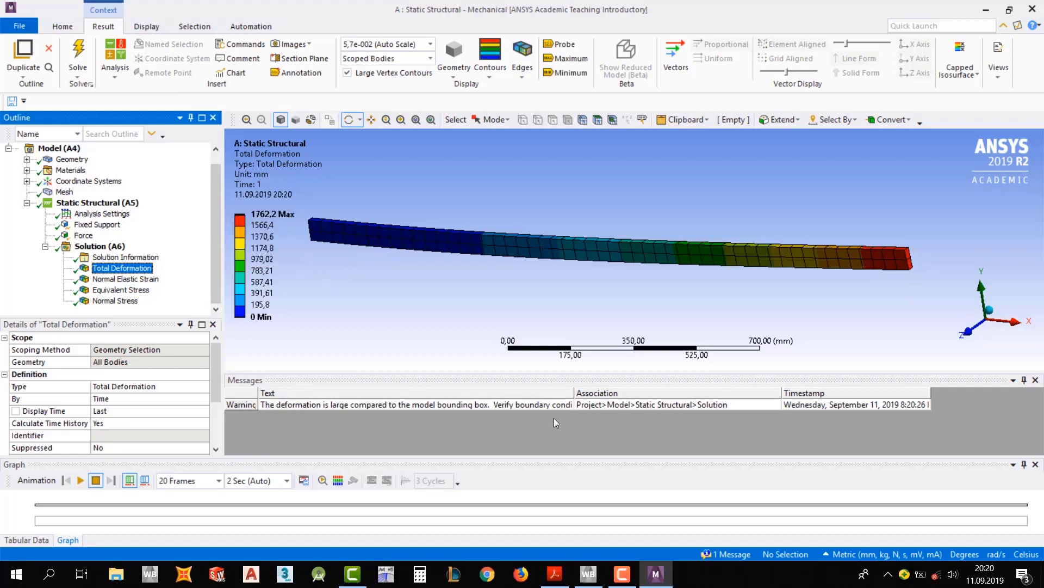
left_click(835, 555)
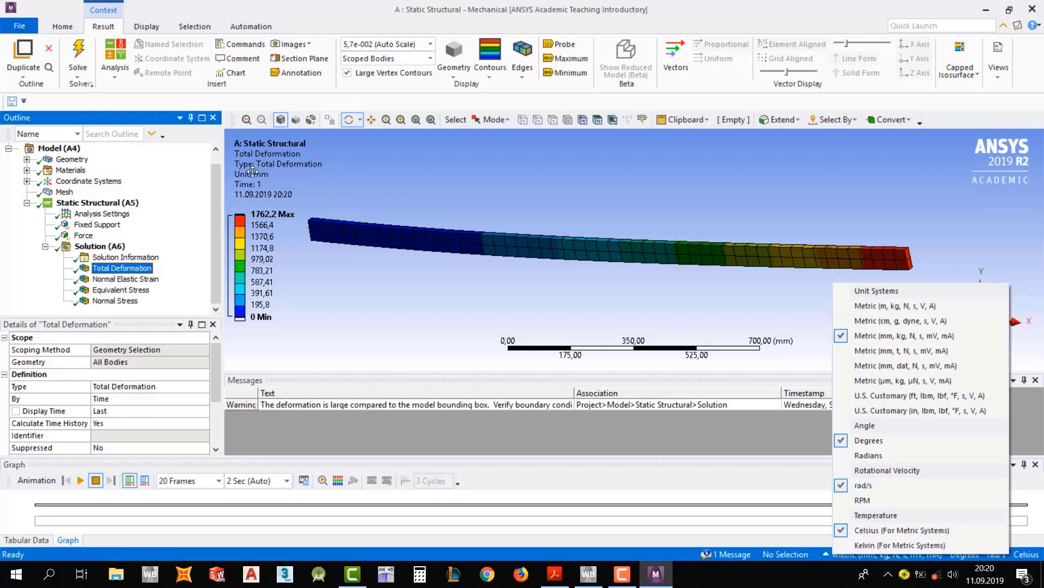
left_click(860, 337)
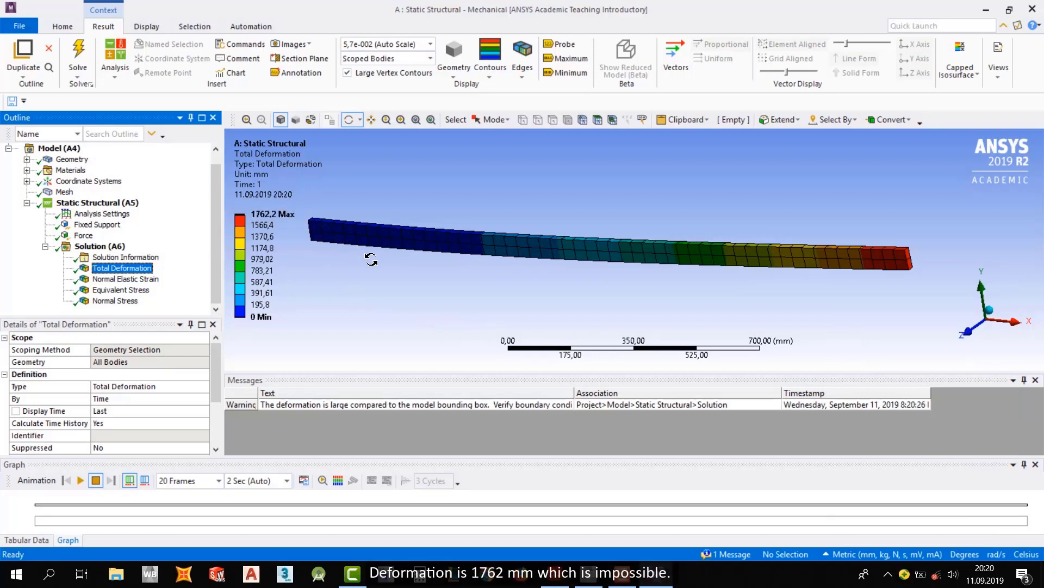
left_click_drag(579, 260, 633, 223)
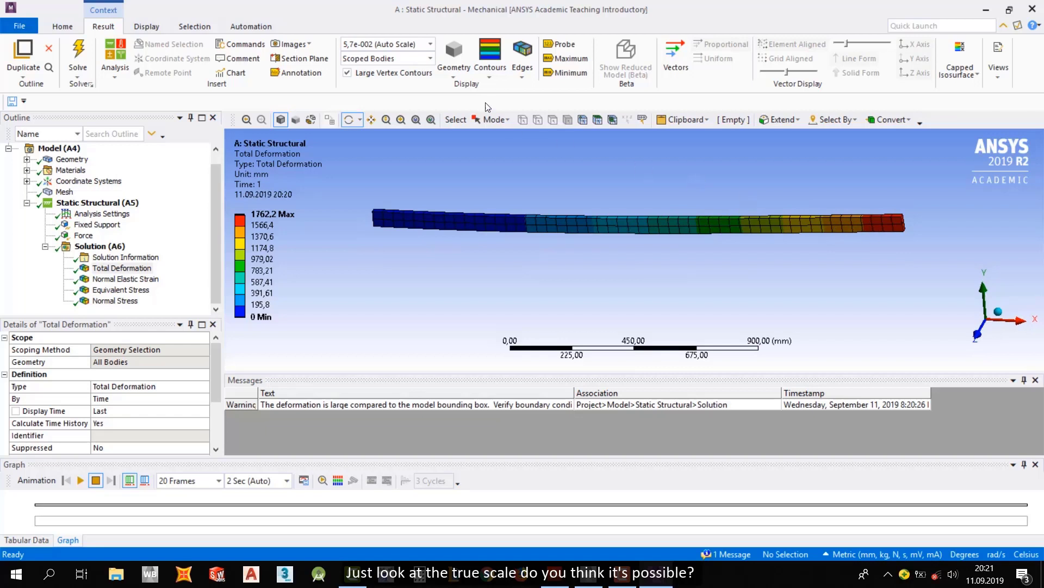
- Set the result's deformation scale to 1.0 (True Scale), then play and stop the Total Deformation animation
left_click(431, 44)
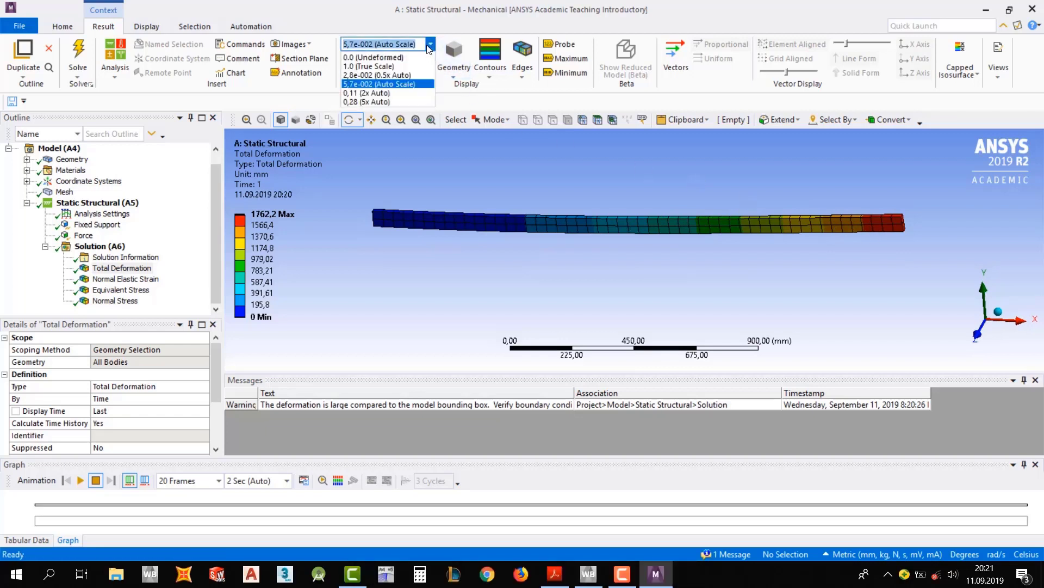
left_click(405, 67)
scroll(552, 188, "down", 5)
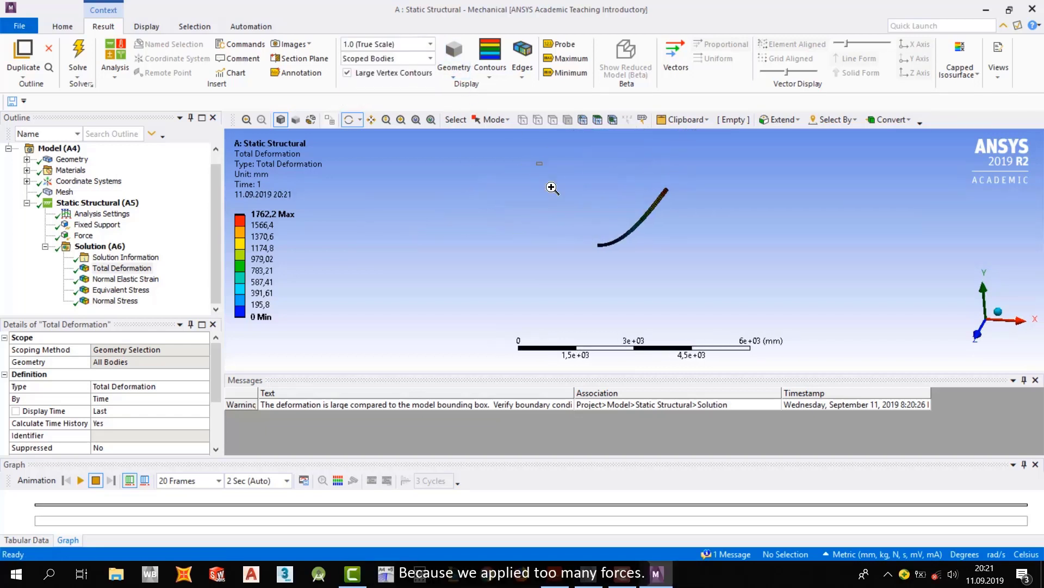
left_click_drag(553, 187, 754, 300)
left_click_drag(474, 168, 734, 316)
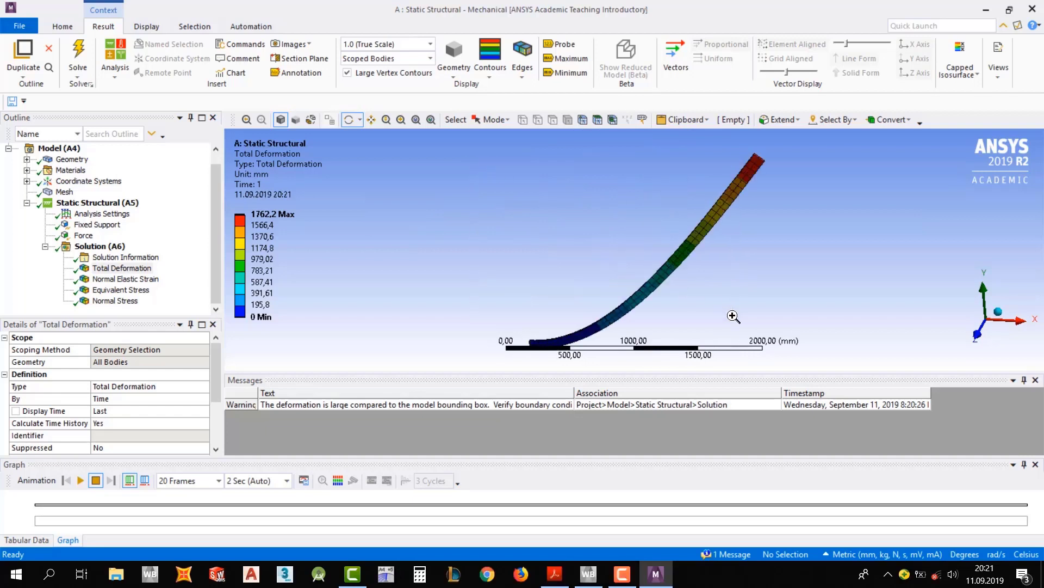
scroll(535, 277, "down", 2)
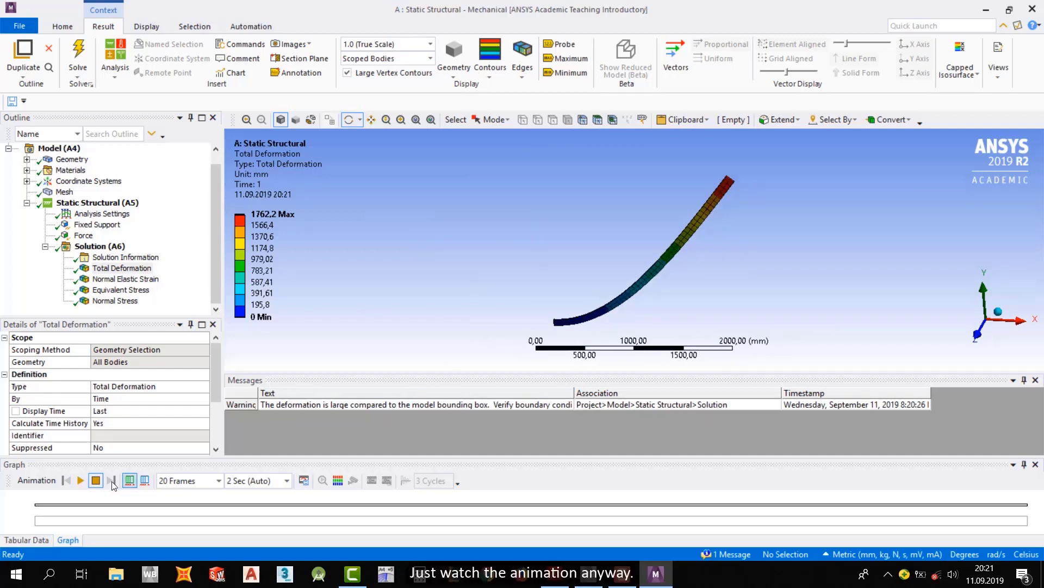
left_click(80, 480)
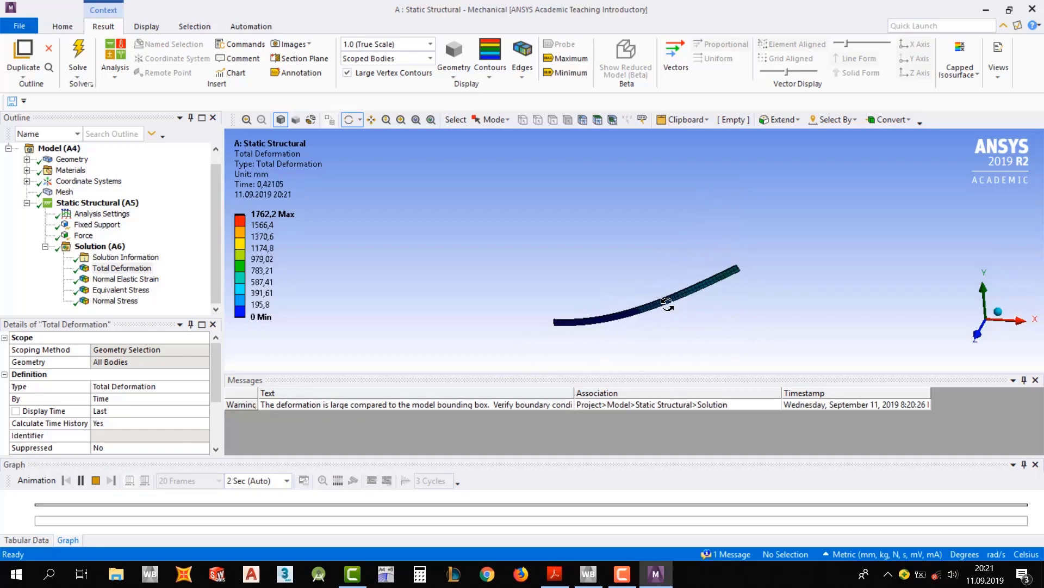
left_click(97, 479)
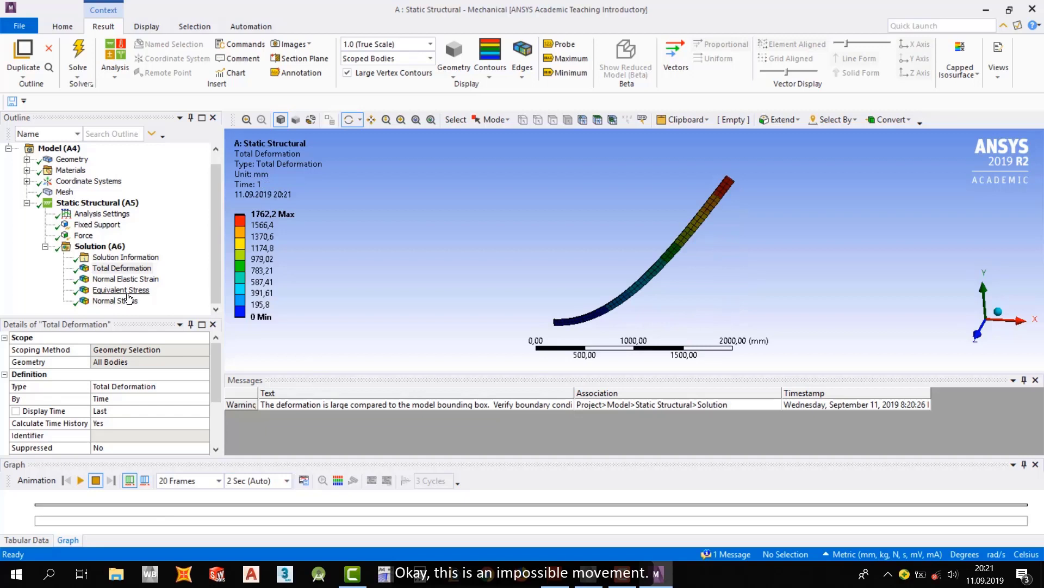
- Review the Equivalent Stress, Normal Elastic Strain and Normal Stress results of the beam
left_click(127, 291)
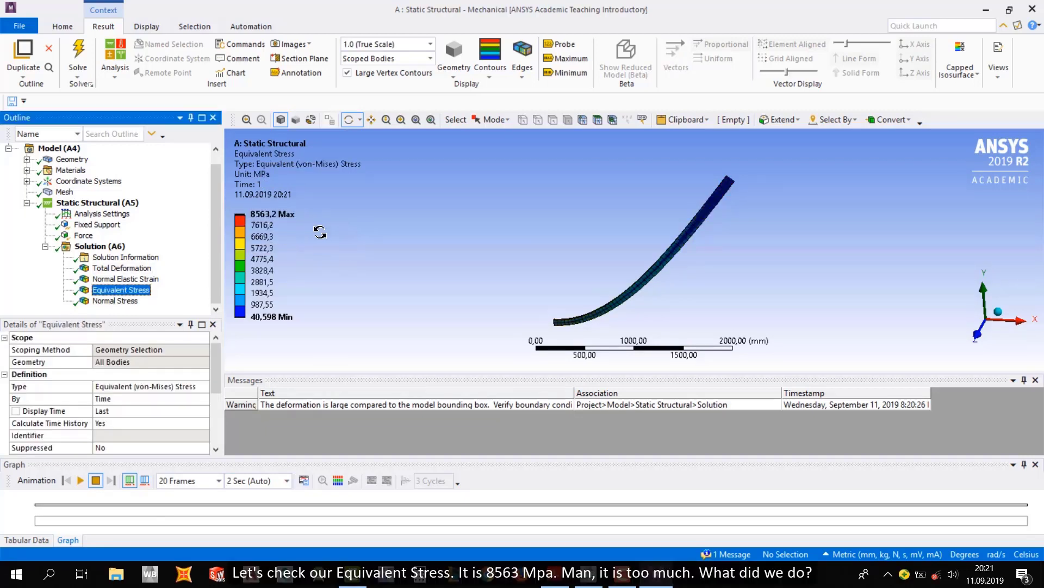
left_click(128, 279)
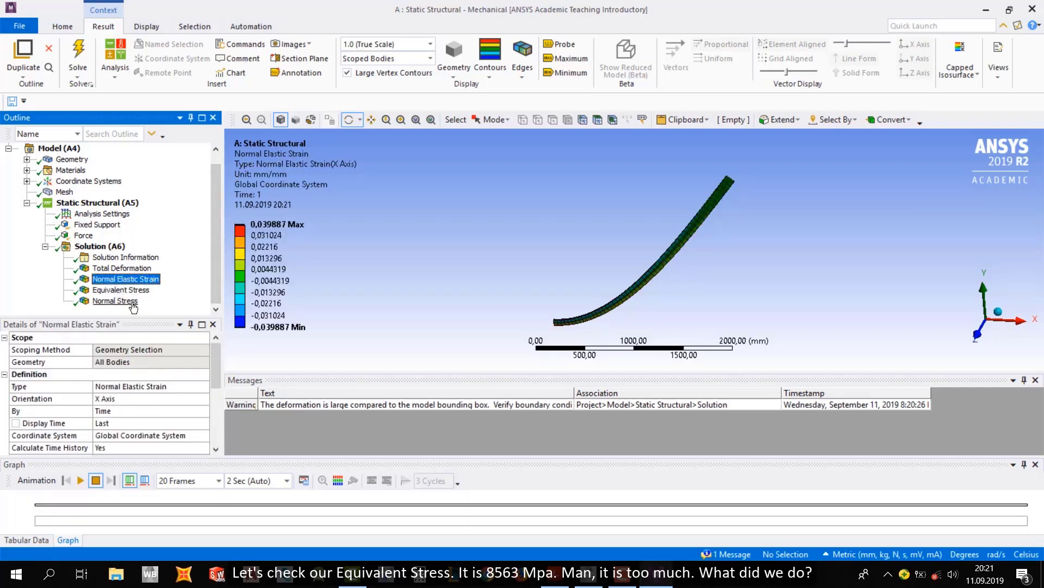
left_click(132, 302)
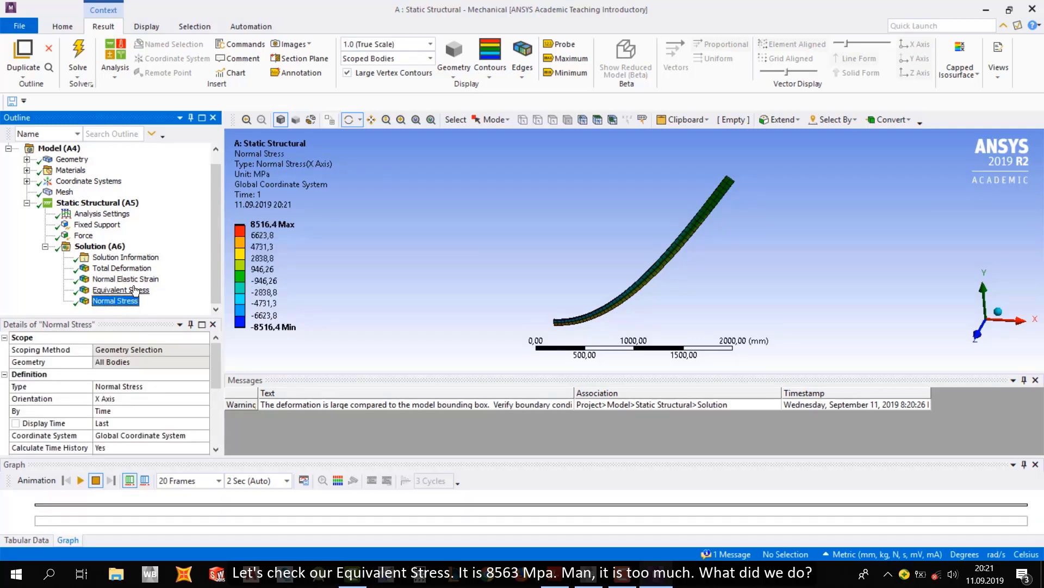
left_click(135, 289)
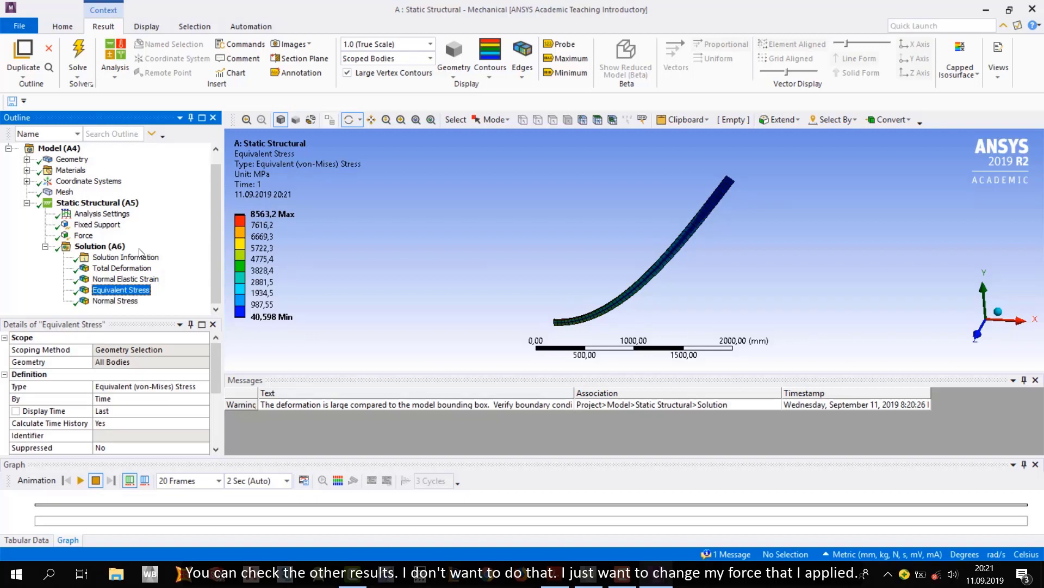
- Set the force's Y Component to 5000 N and solve the analysis again
left_click(81, 236)
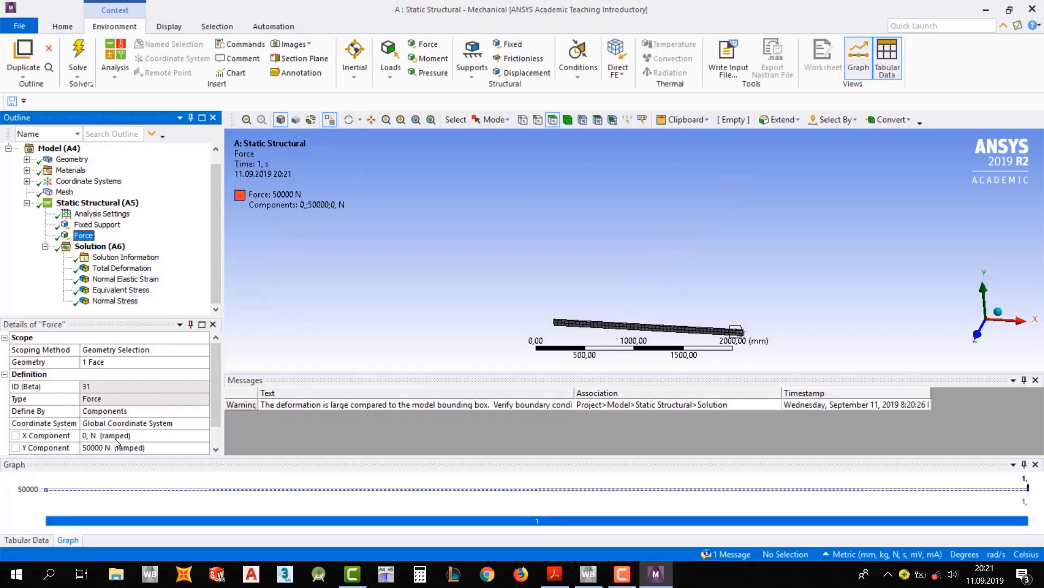
scroll(116, 440, "down", 1)
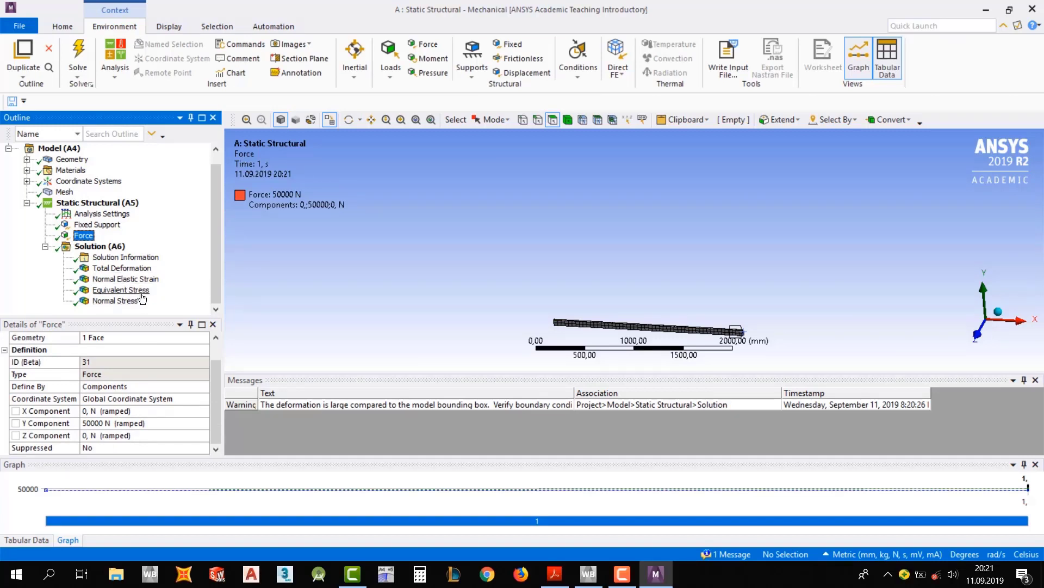
left_click(104, 424)
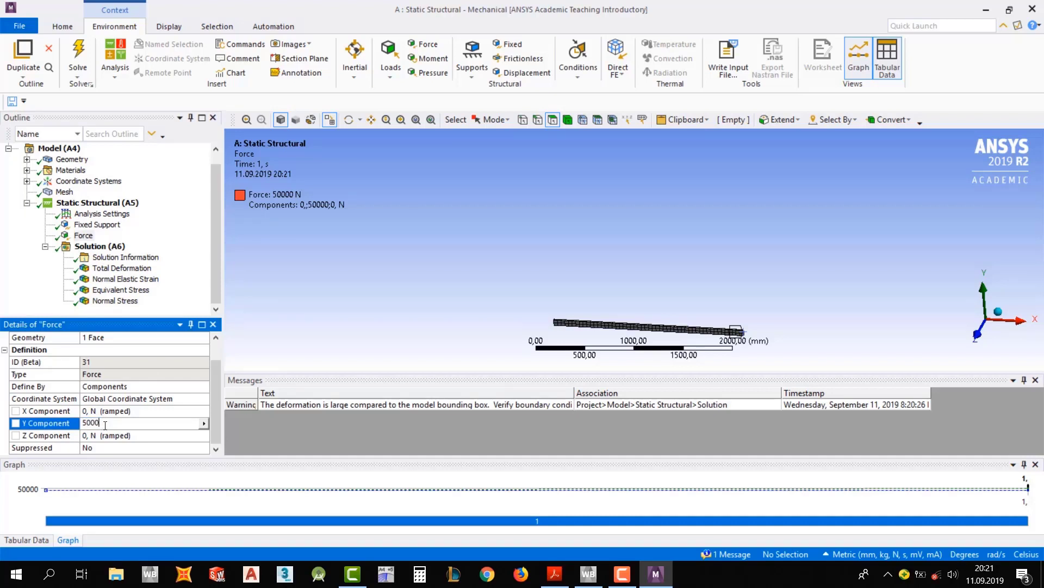
key("Return")
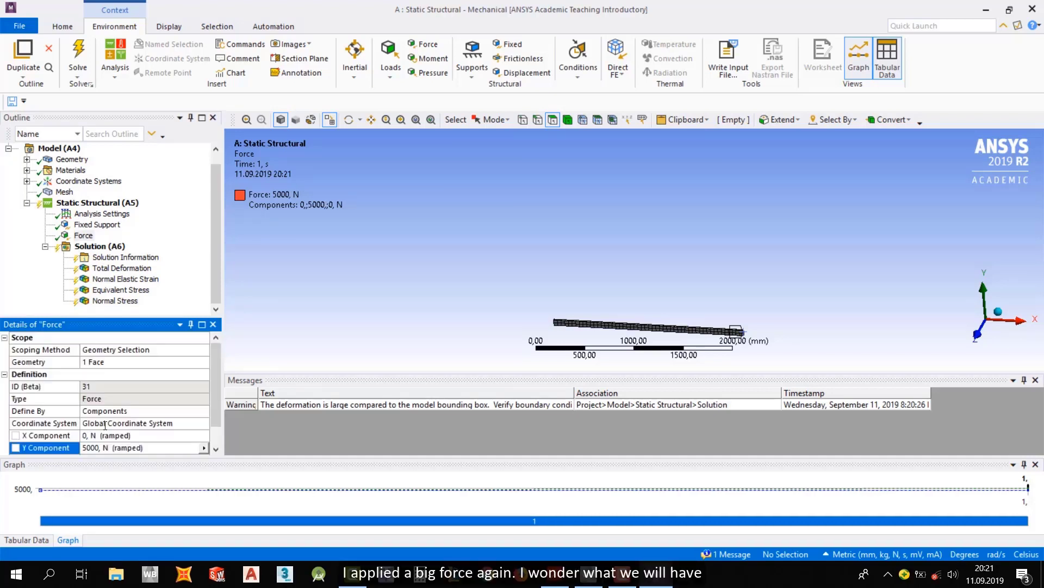
left_click(85, 52)
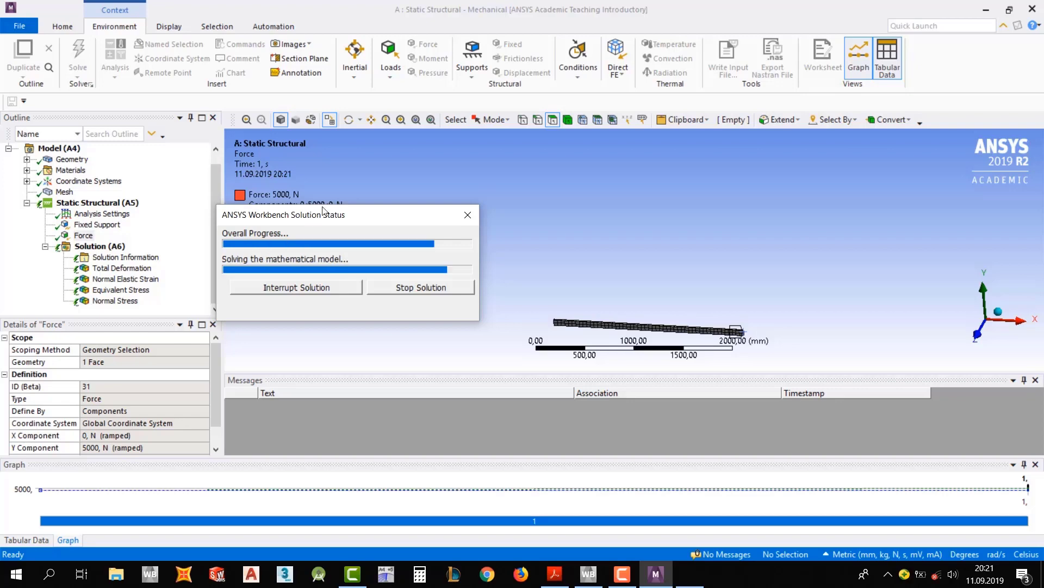
left_click_drag(308, 217, 544, 144)
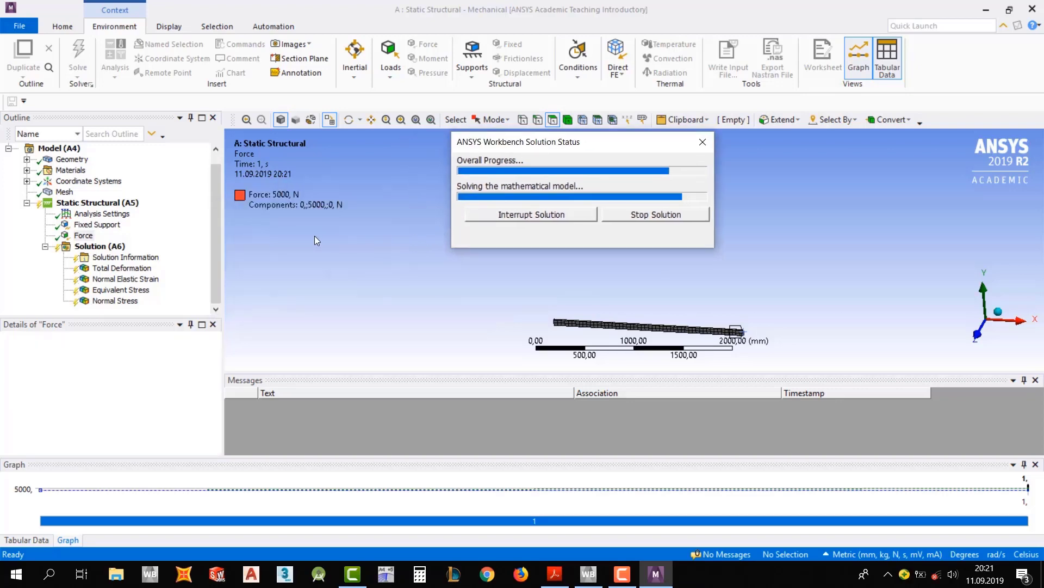
- Compare the Total Deformation and Equivalent Stress results of the beam under the 5000 N force
left_click(147, 268)
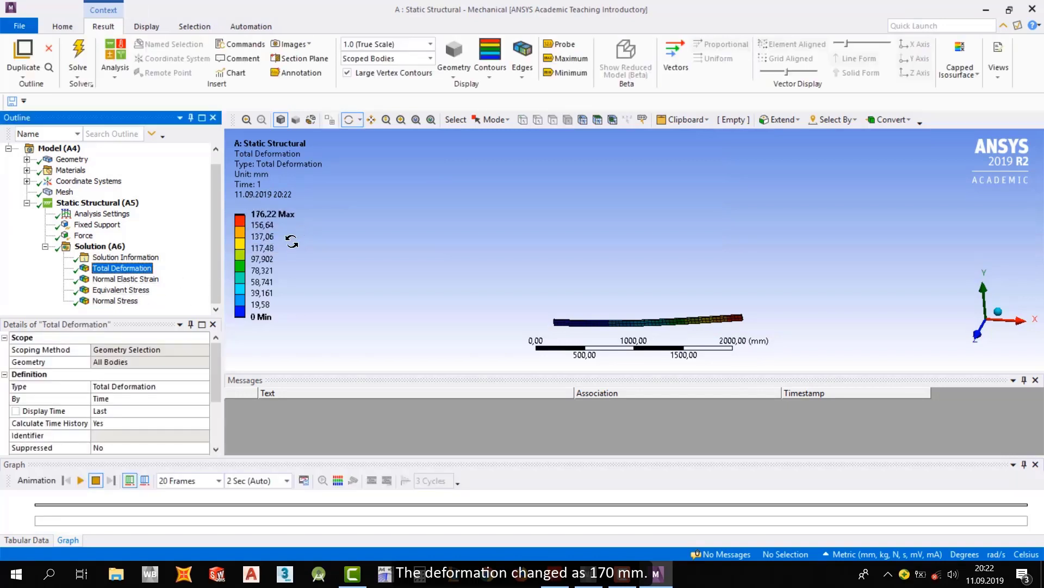
left_click(128, 290)
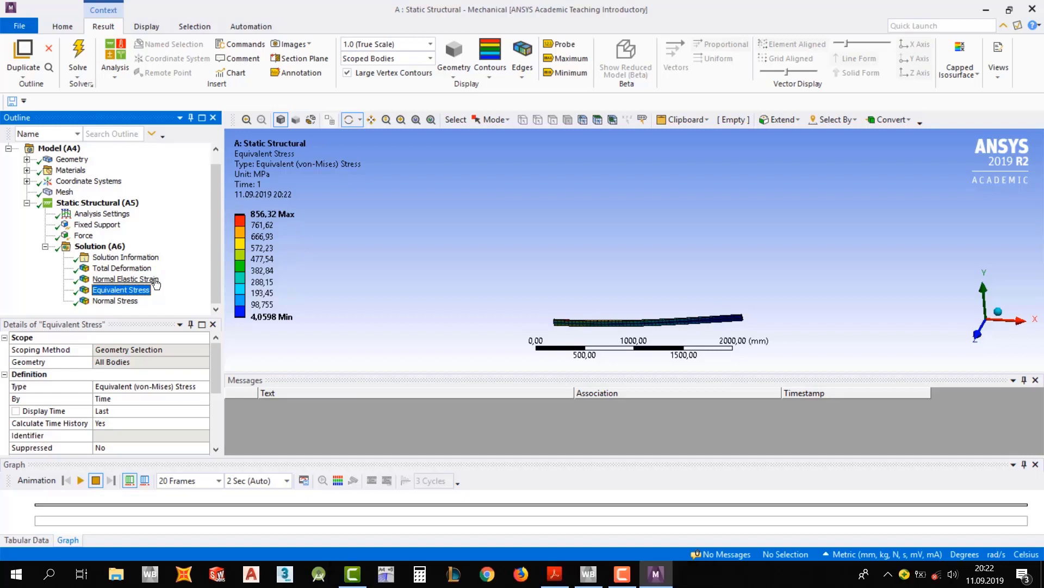
left_click(121, 267)
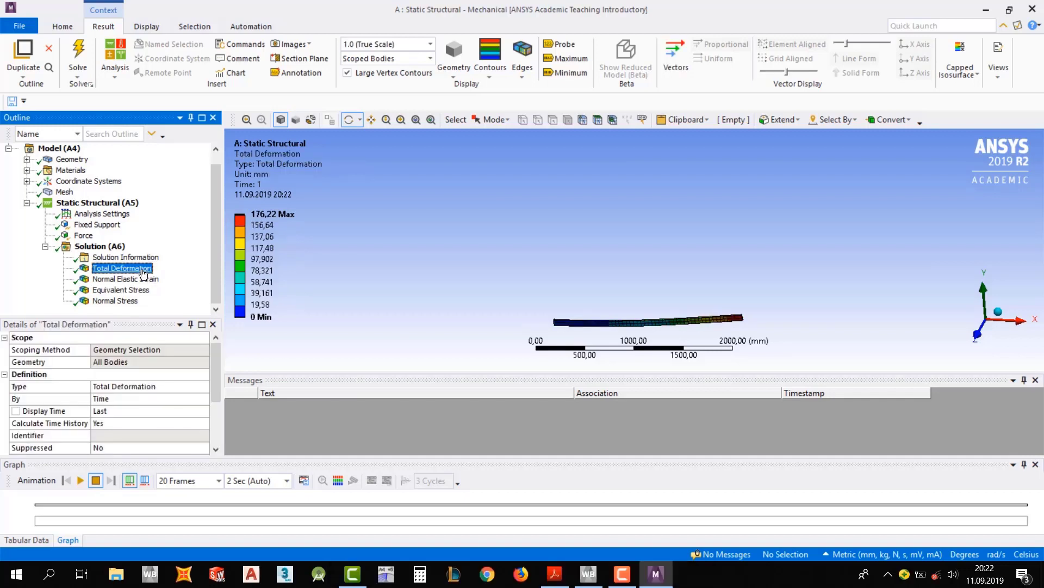
left_click(121, 291)
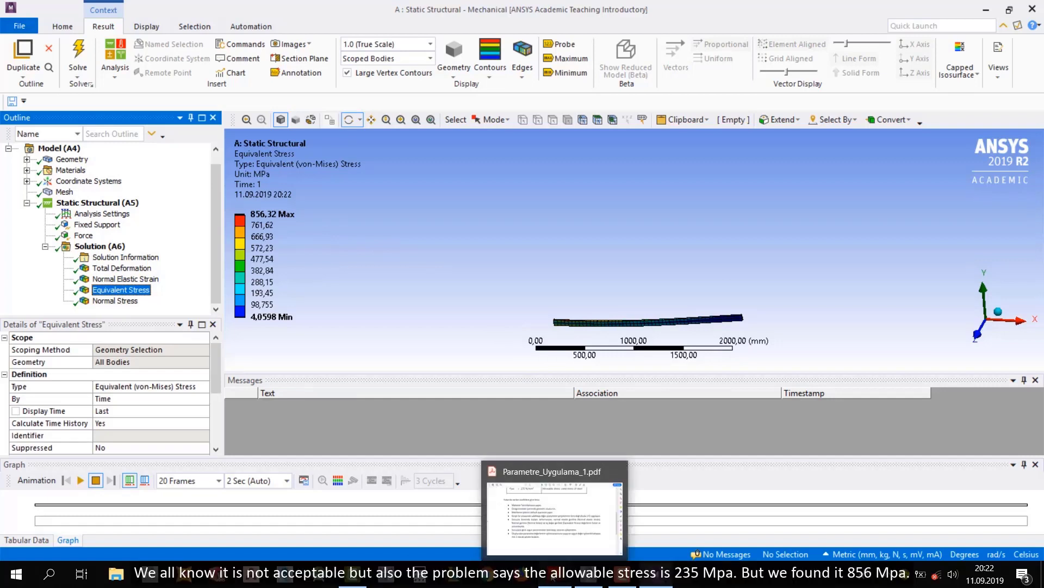
left_click(131, 268)
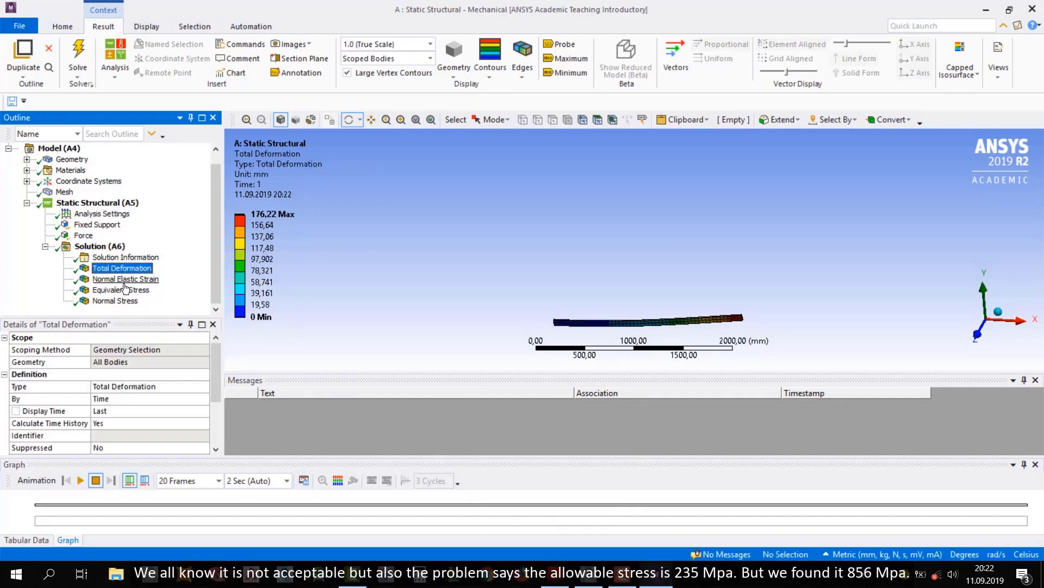
- Set the force's Y Component to 2500 N, then solve the analysis and check the Equivalent Stress result
left_click(128, 279)
left_click(127, 291)
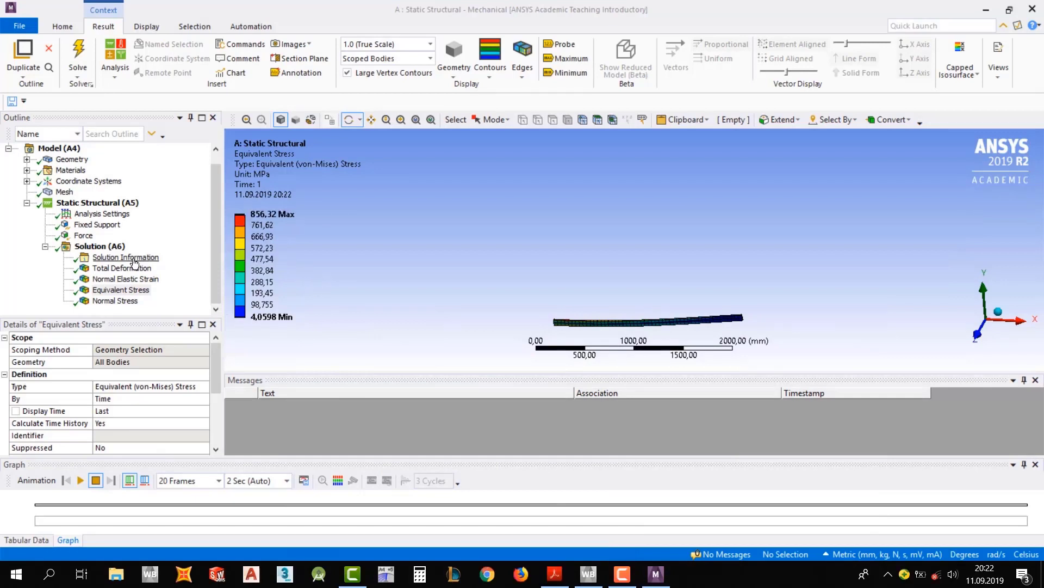
left_click(83, 235)
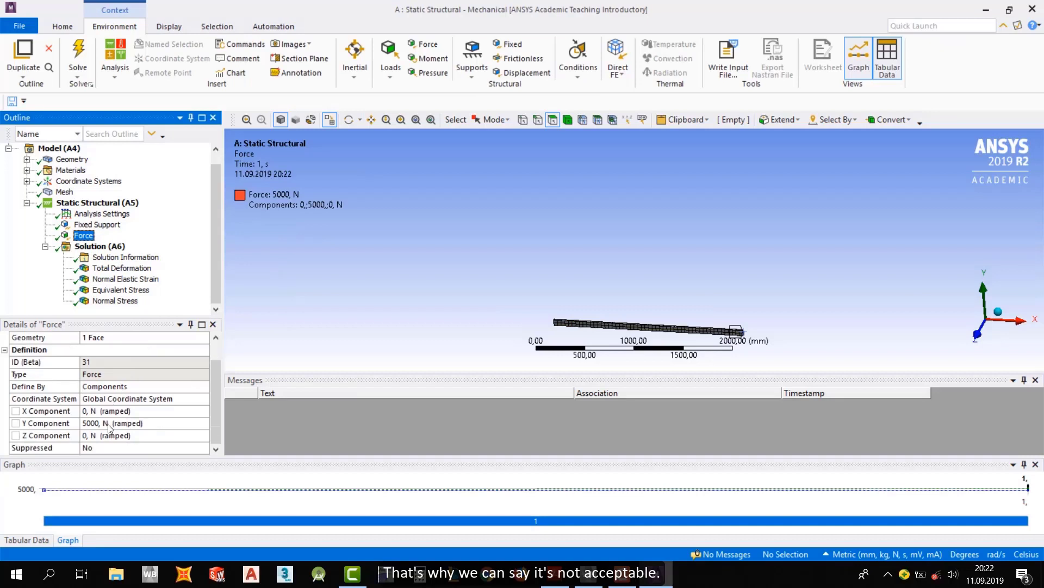
left_click(109, 423)
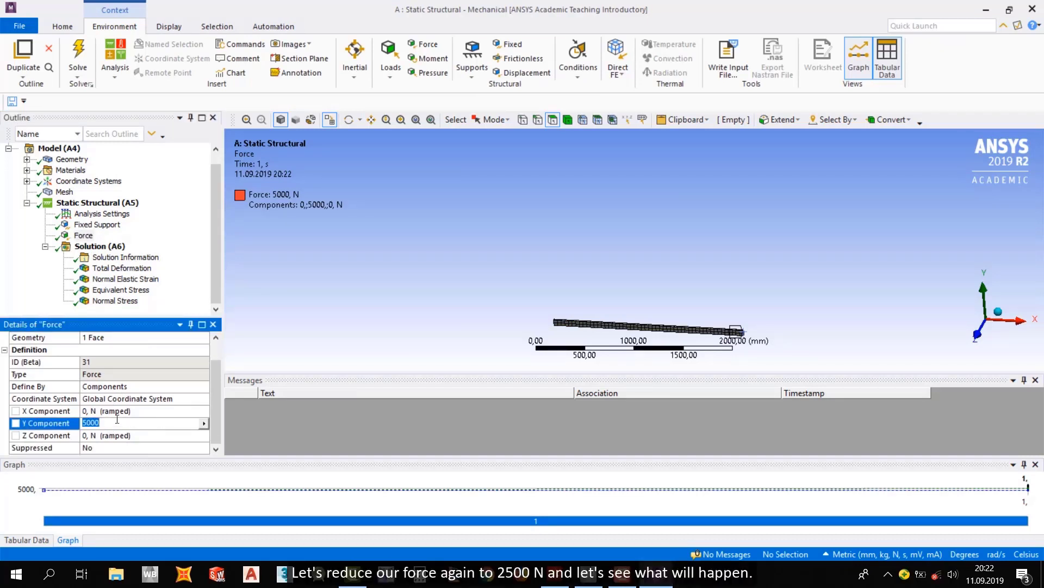
type("2500")
key("Return")
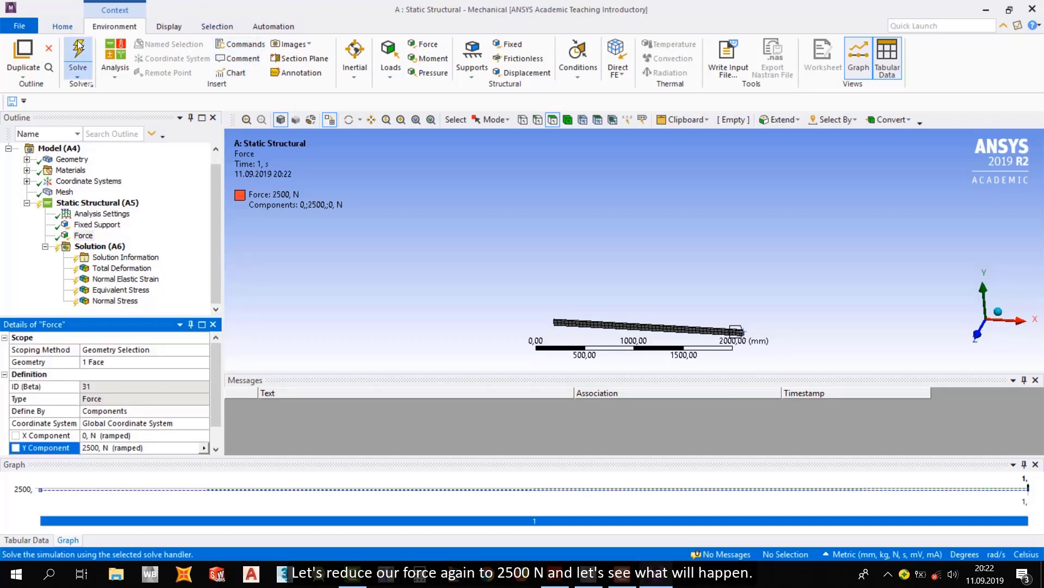
left_click(79, 48)
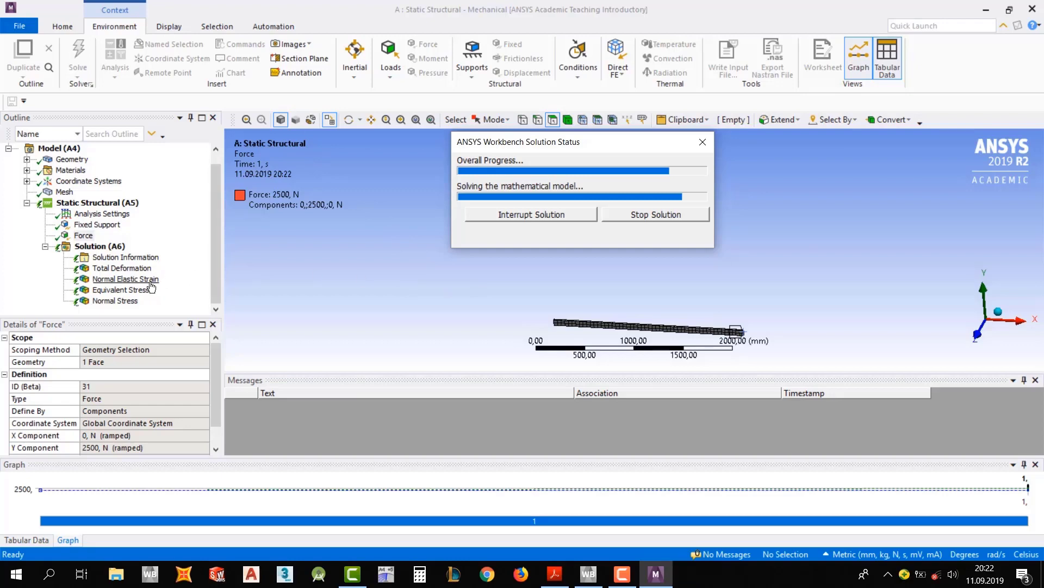
left_click(121, 290)
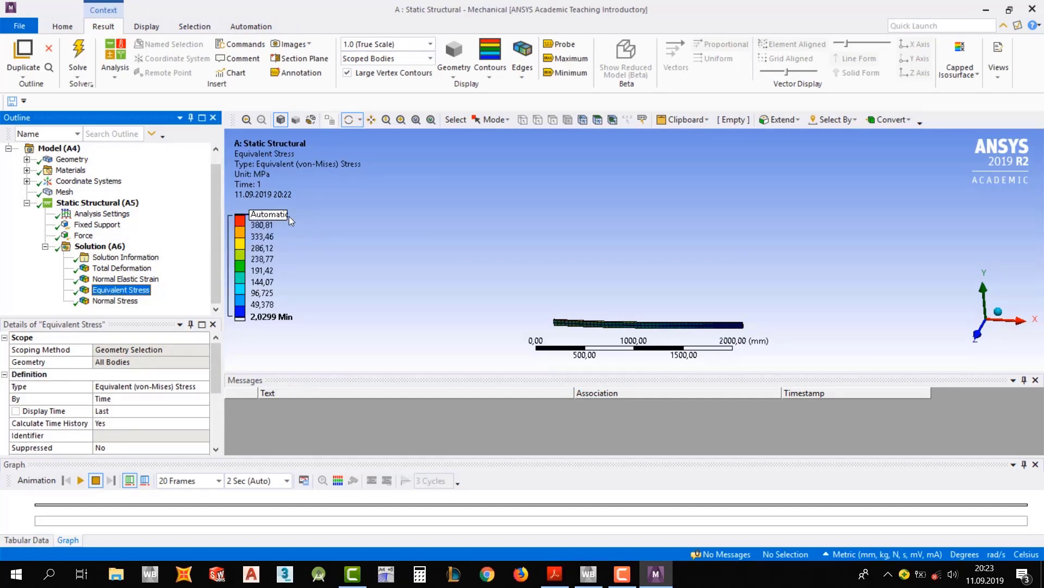
left_click_drag(299, 253, 261, 243)
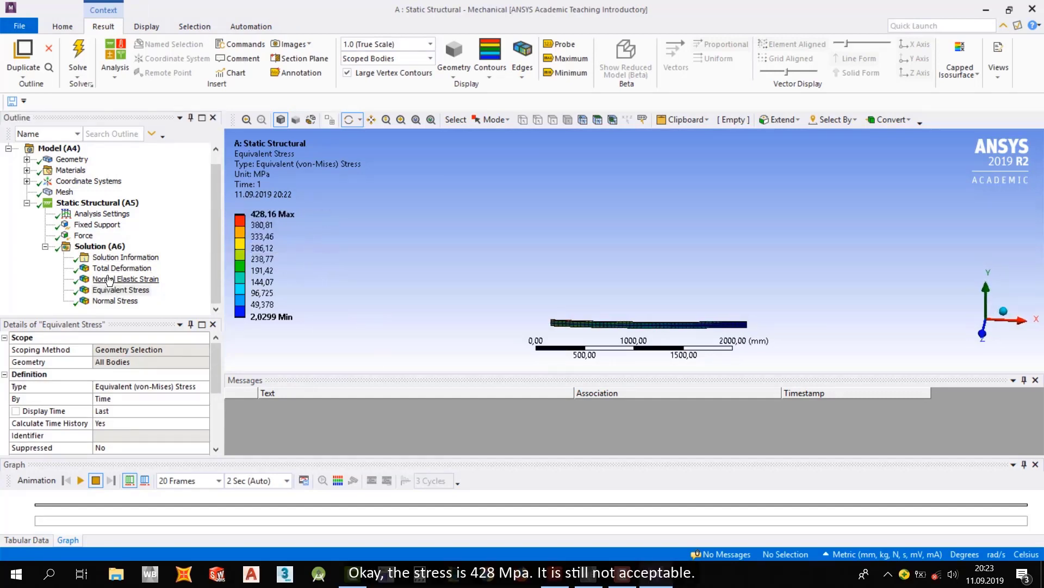
- Set the force's Y Component to 1000 N and solve the analysis again
left_click(83, 235)
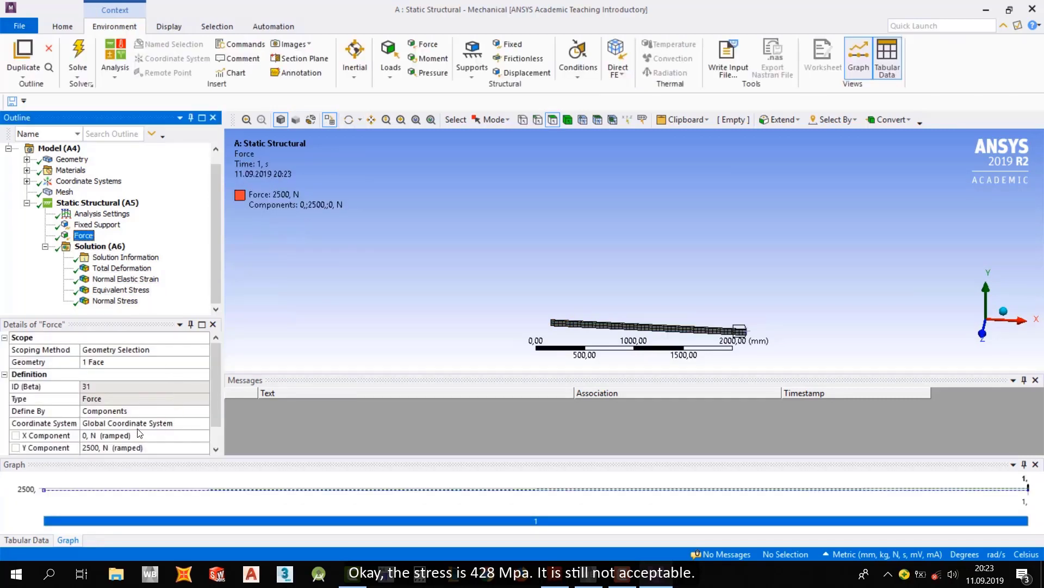
left_click(107, 447)
type("1")
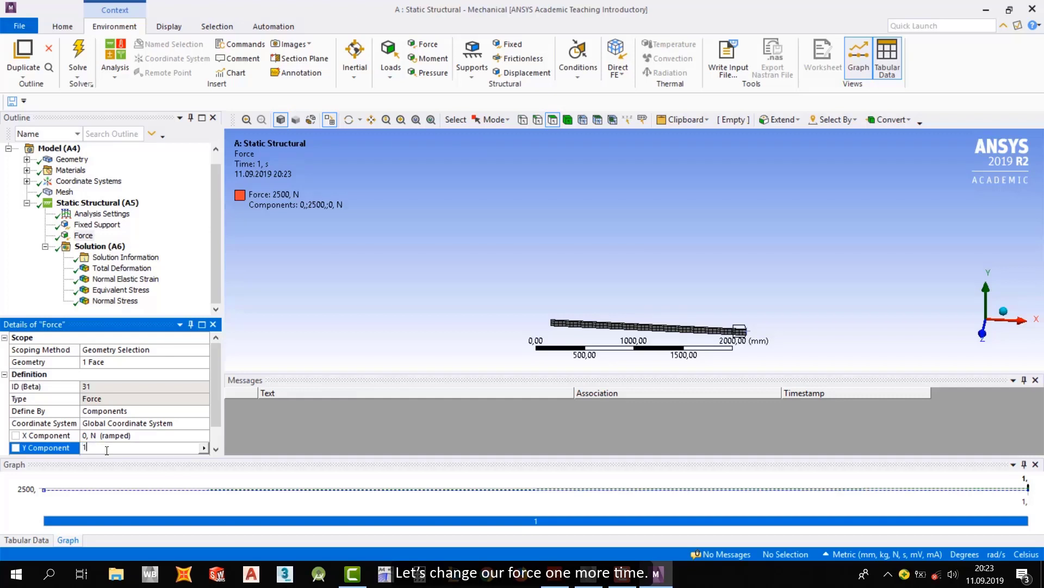
type("000")
key("Return")
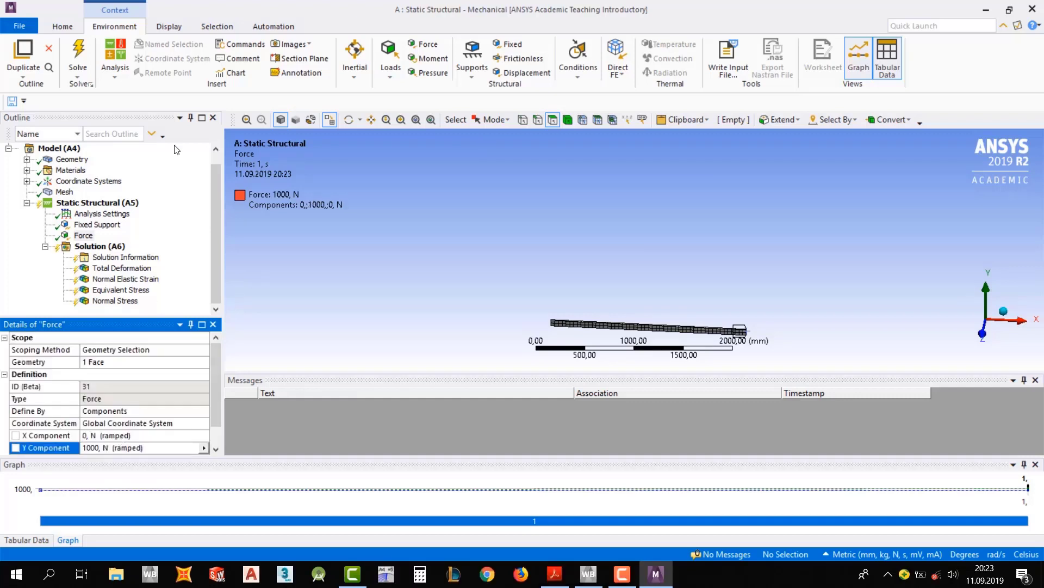
left_click(84, 55)
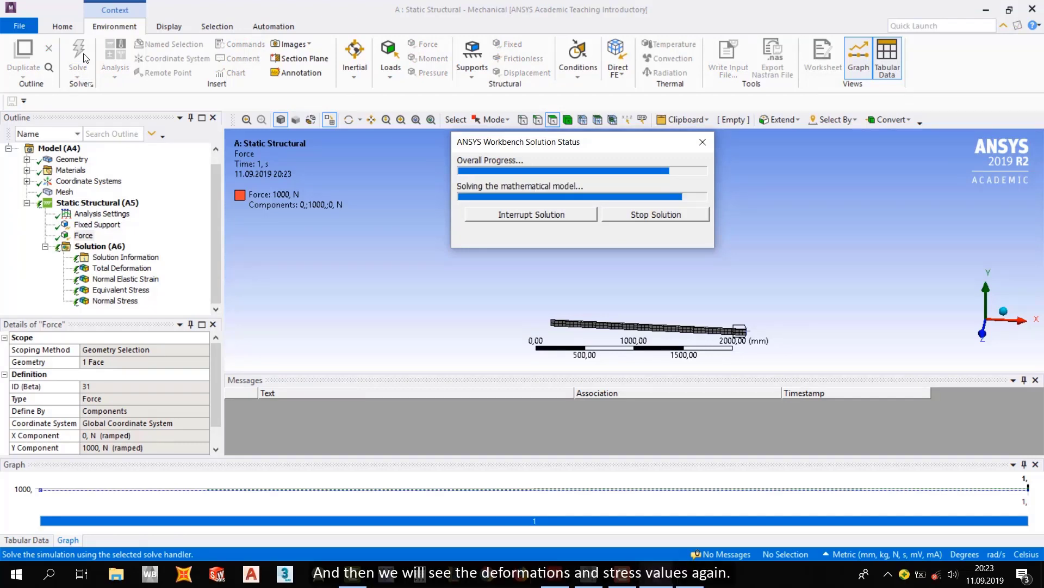
- Examine the beam's Total Deformation and Equivalent Stress results under the 1000 N force
left_click(123, 268)
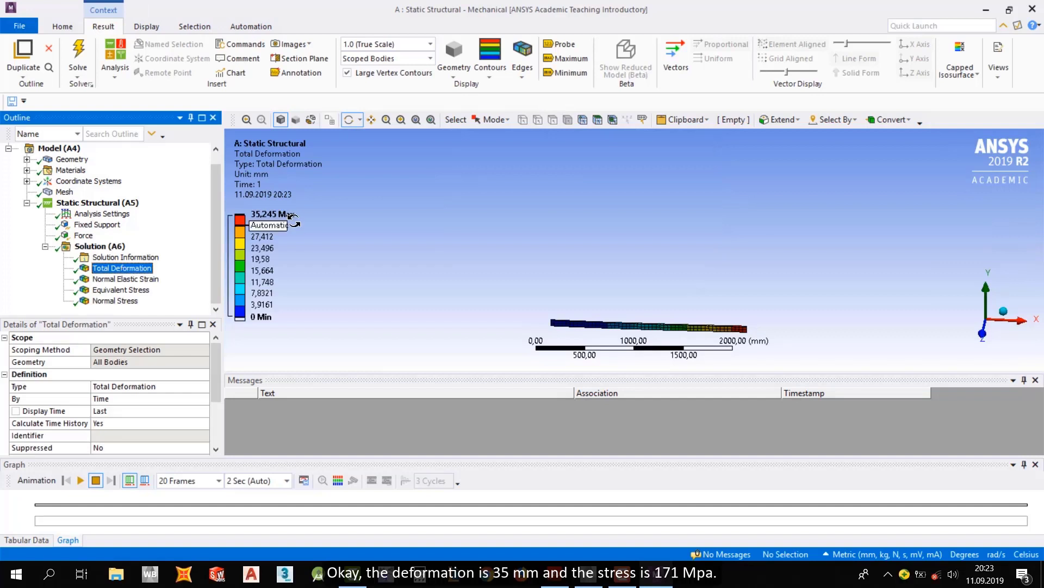
left_click(121, 290)
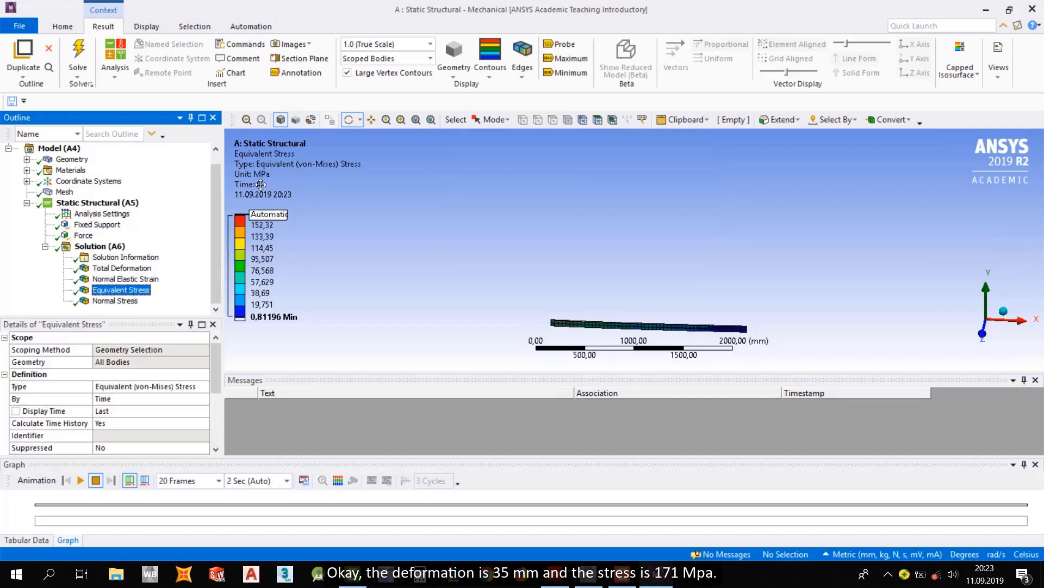
middle_click_drag(673, 328, 583, 308)
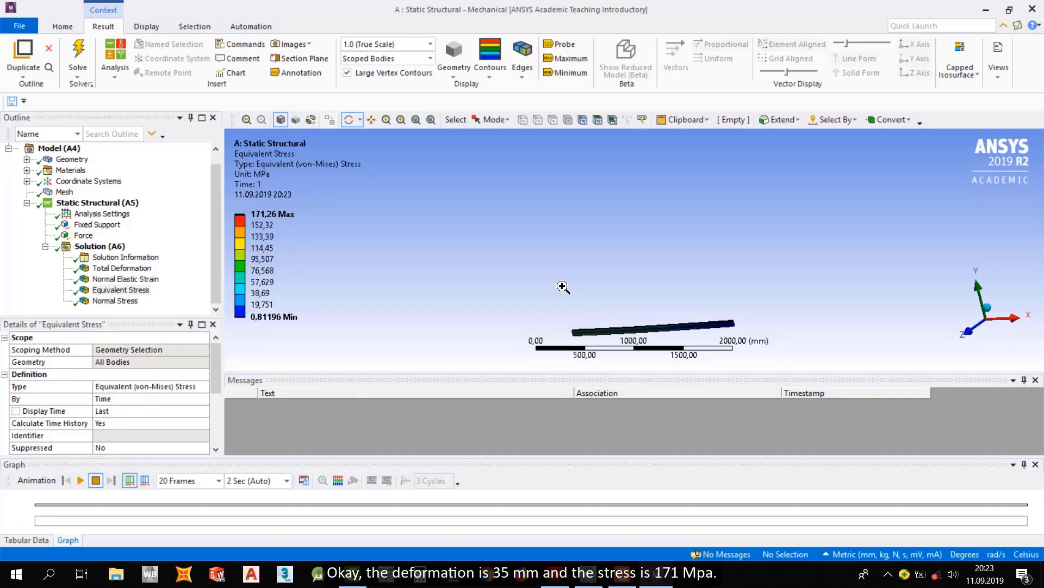
scroll(598, 280, "up", 5)
middle_click_drag(653, 272, 608, 276)
- Calculate the safety factor in Calculator by dividing 235 by 171,26, then close the calculator
mouse_move(611, 569)
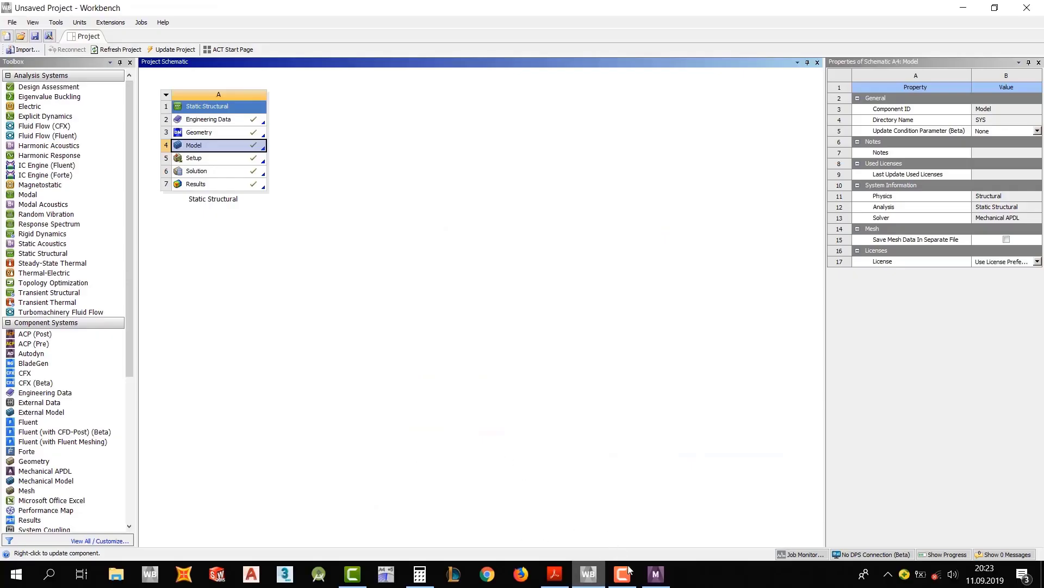
left_click(625, 566)
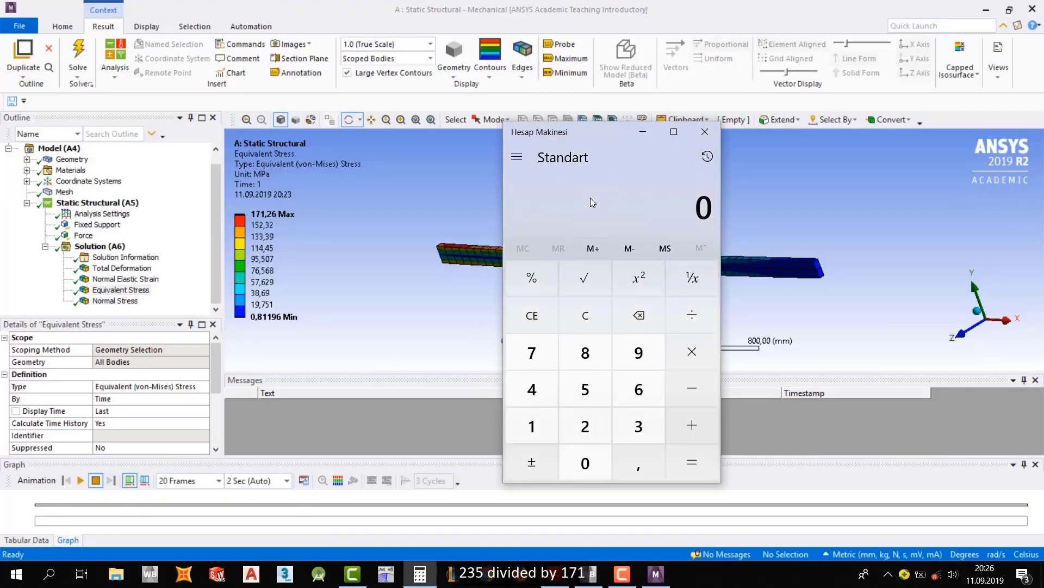
type("235/171")
type(",26")
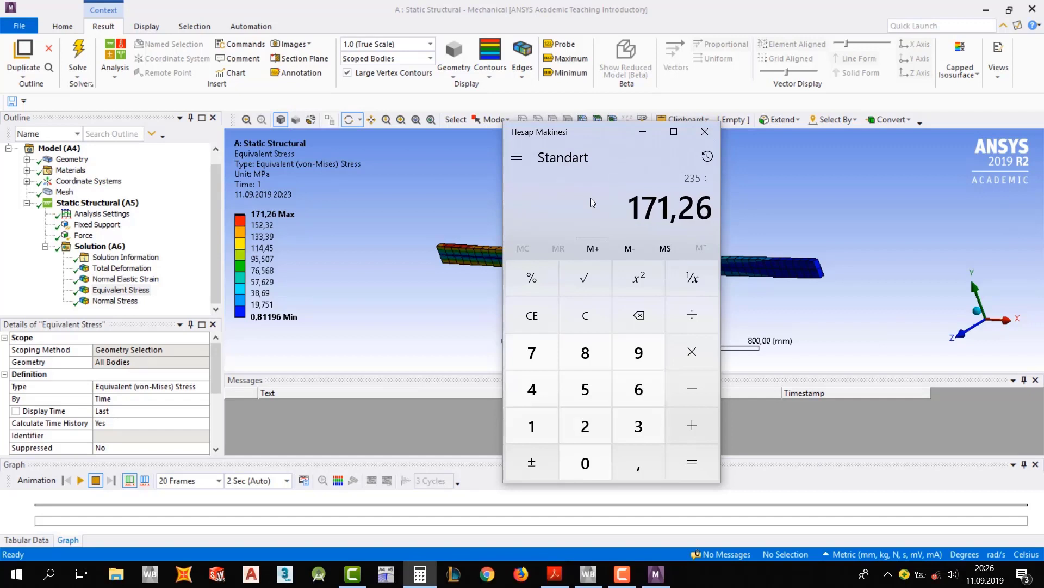
key("Return")
left_click_drag(515, 190, 708, 189)
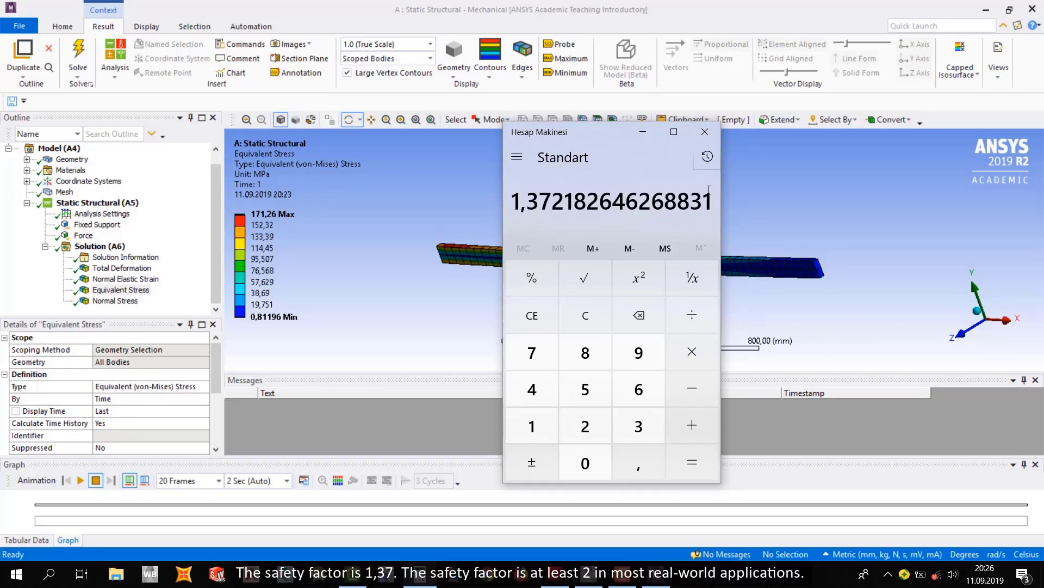
double_click(626, 199)
left_click(625, 199)
left_click_drag(571, 133, 453, 75)
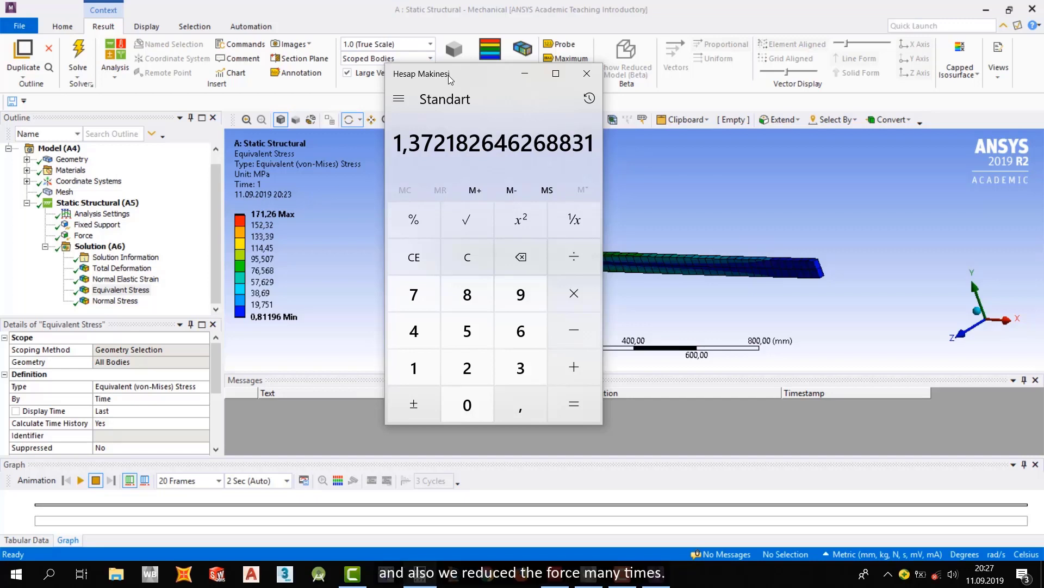
left_click_drag(451, 80, 601, 157)
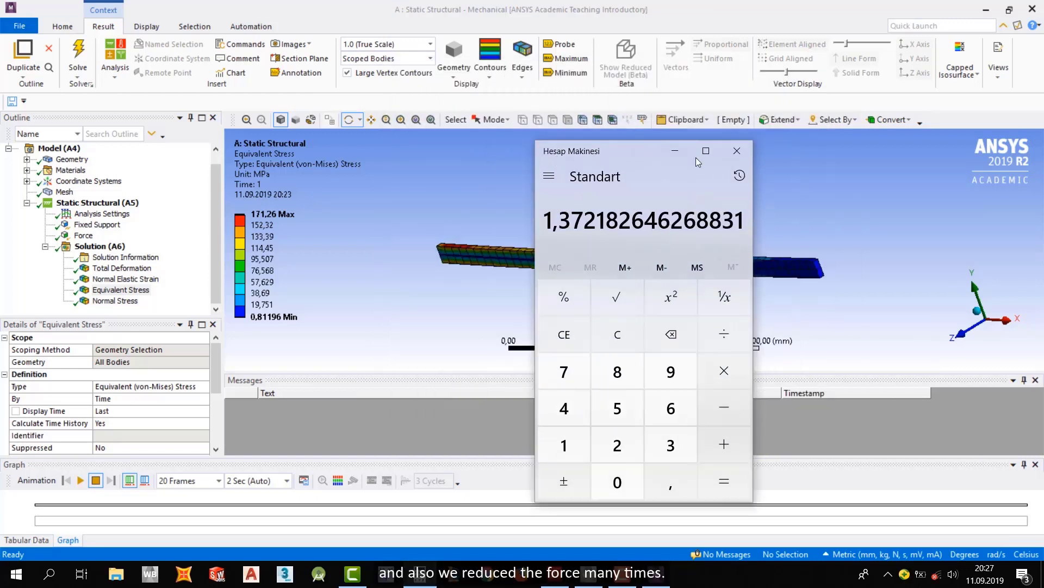
left_click(739, 156)
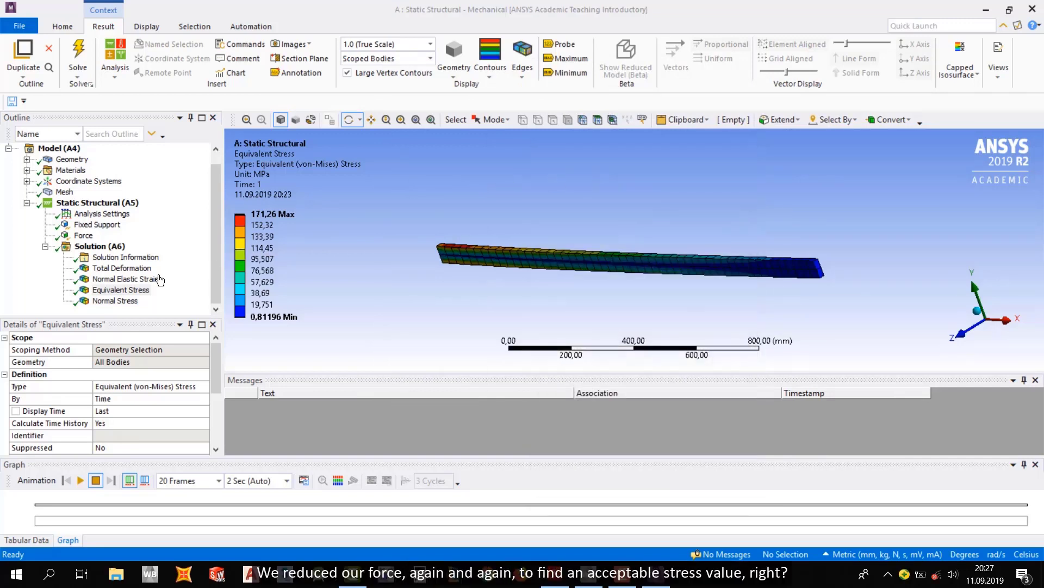
- Switch to the Workbench project and open the Static Structural system's Geometry for editing in DesignModeler
left_click(83, 235)
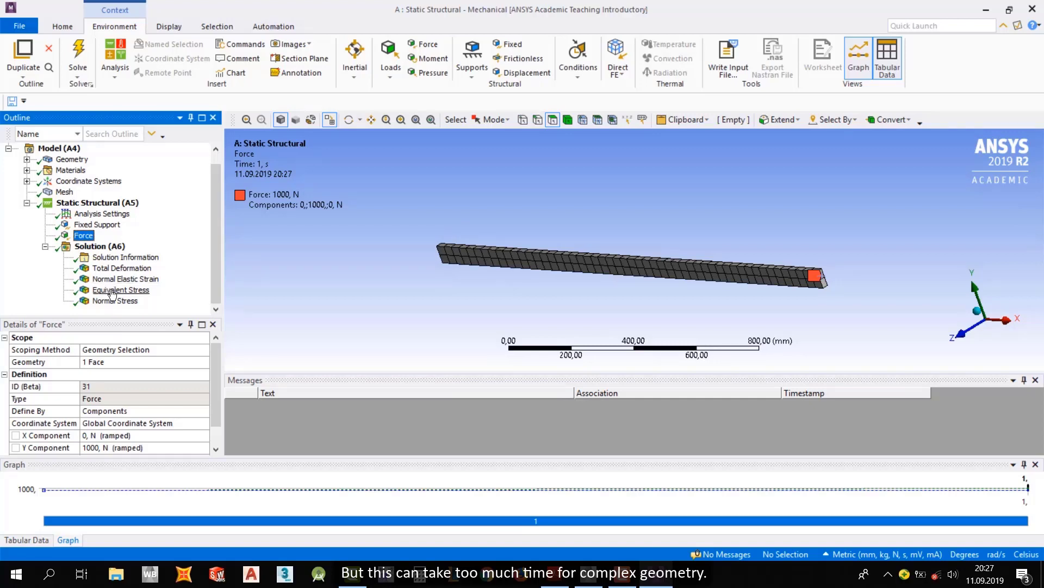
left_click(111, 291)
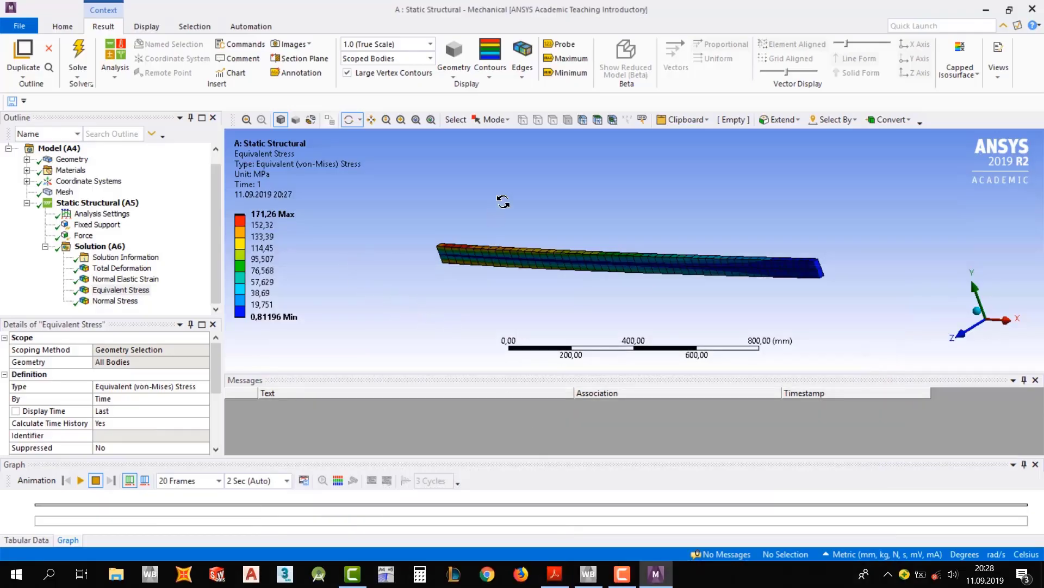
left_click(984, 10)
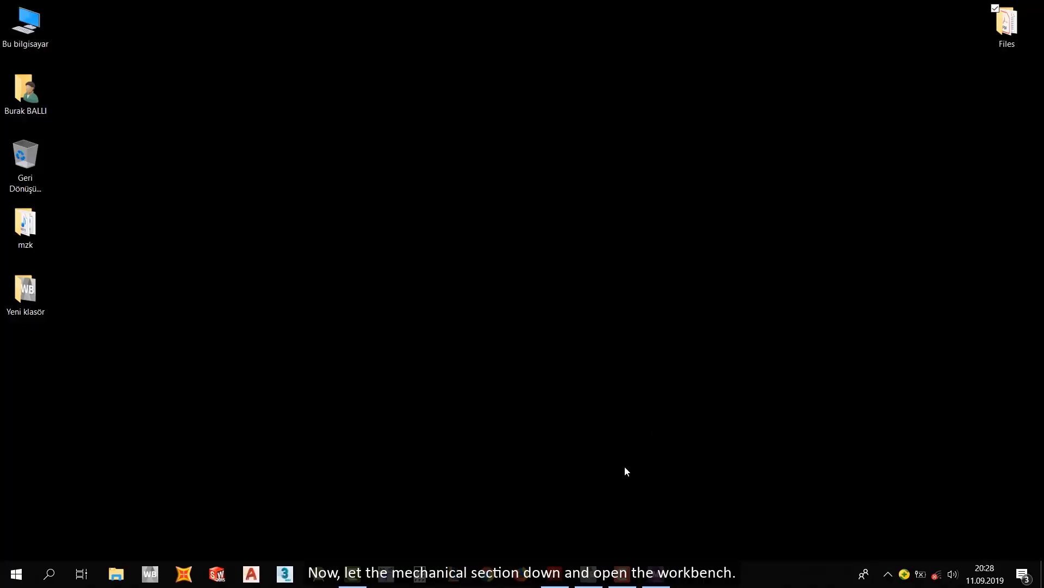
left_click(589, 583)
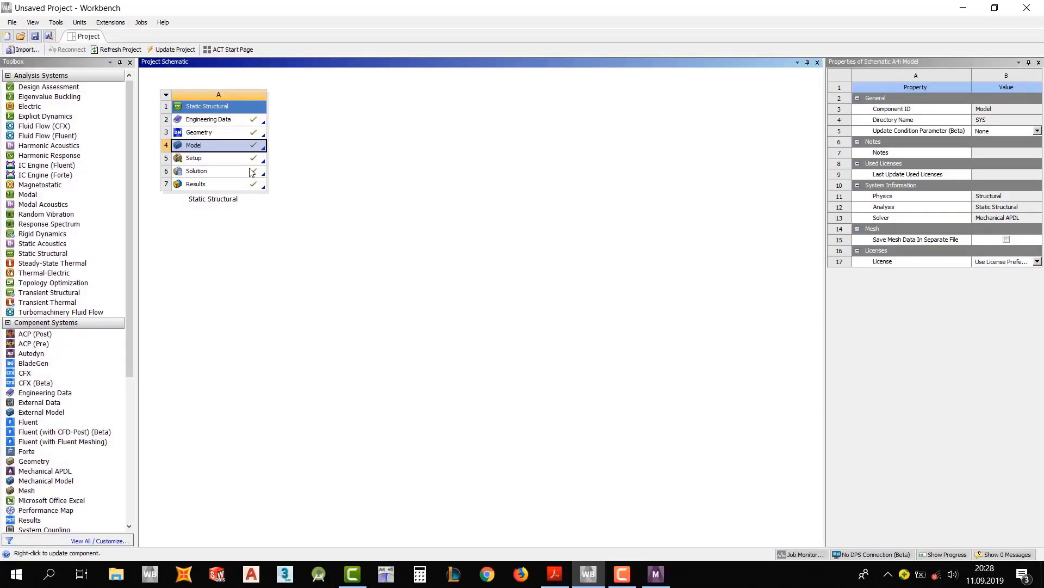
left_click(196, 160)
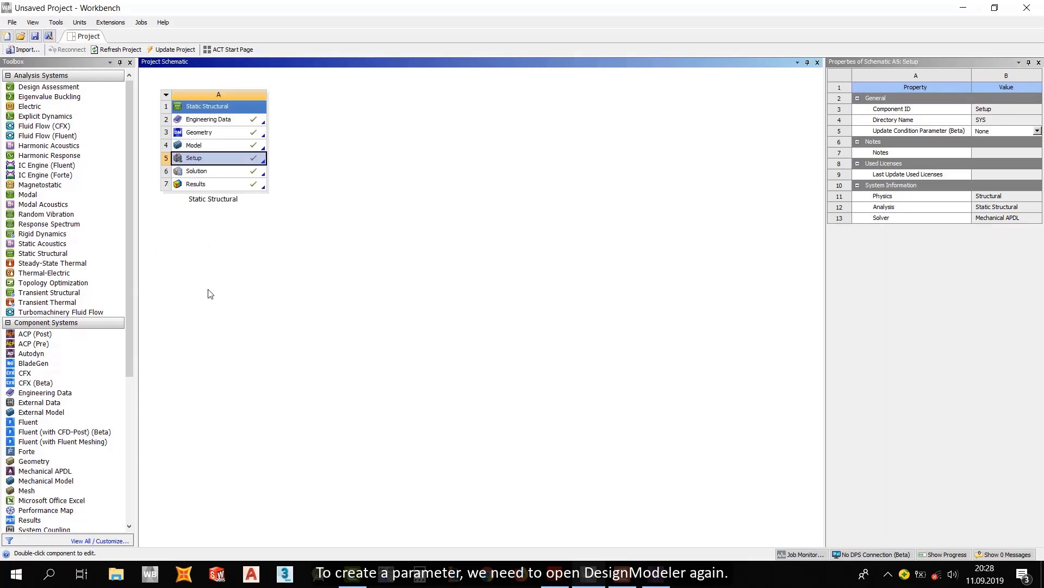
left_click(216, 134)
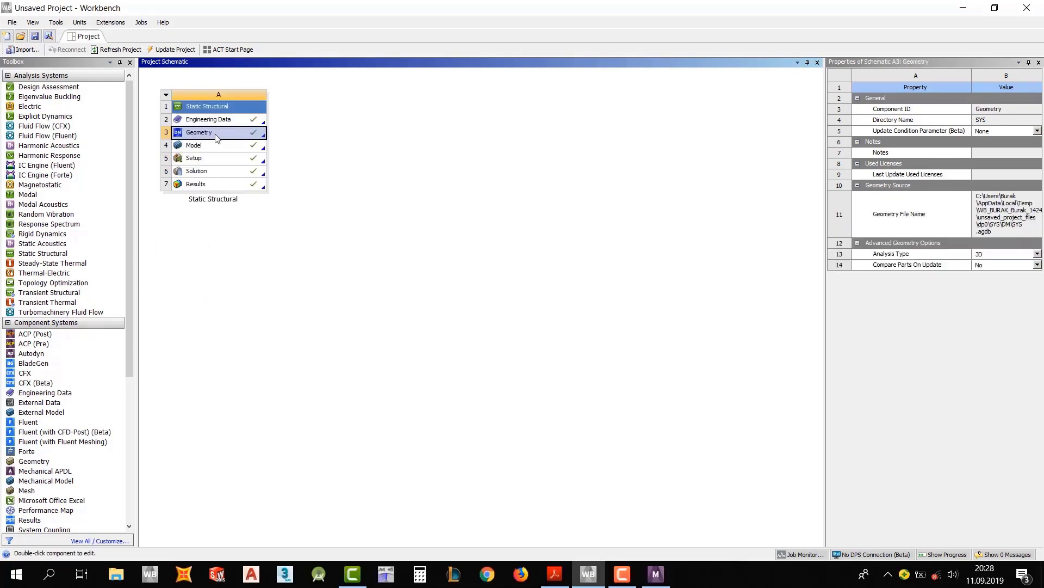
right_click(217, 135)
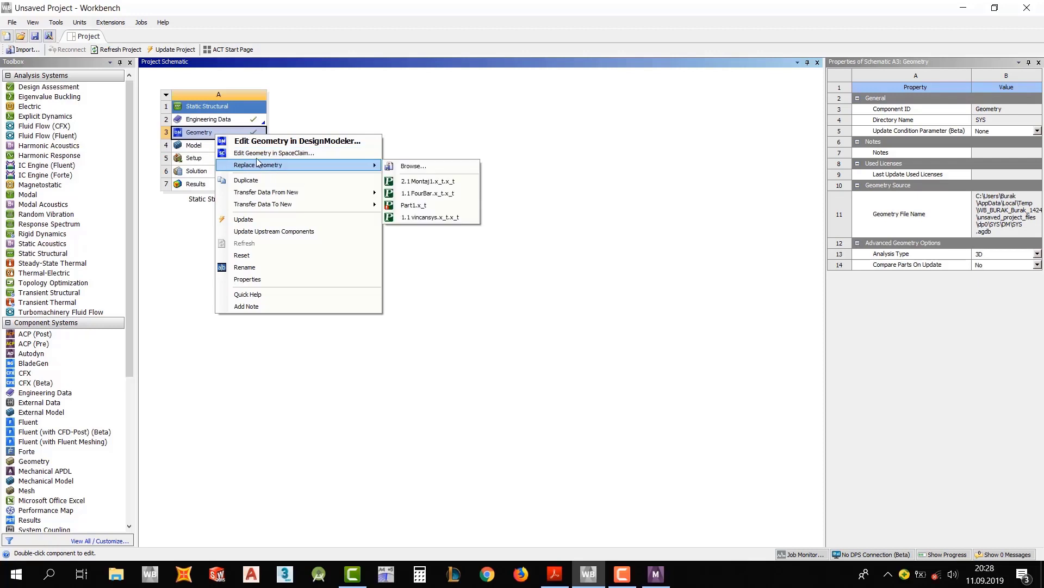
left_click(264, 141)
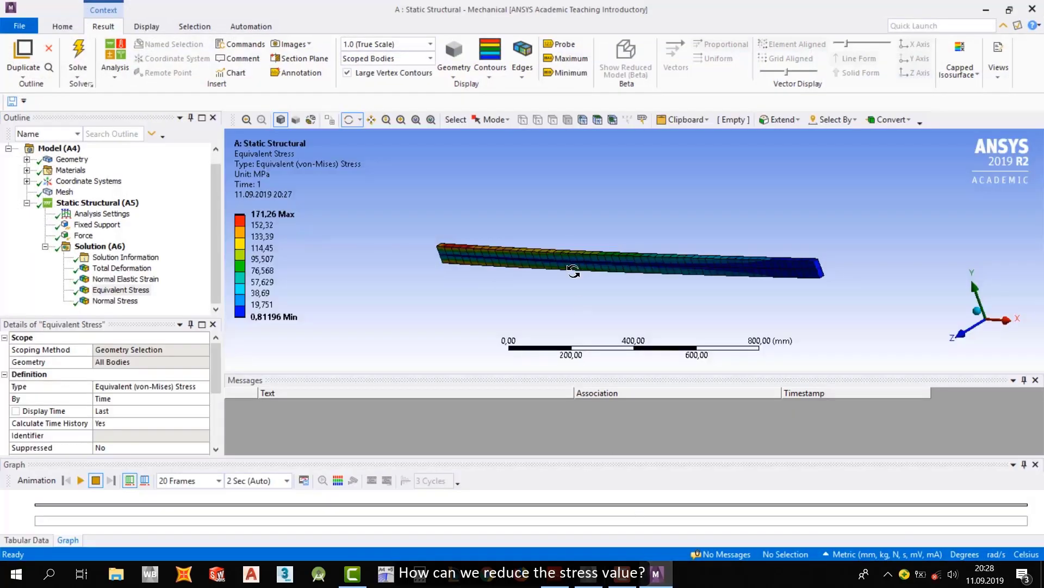
- Switch to Mechanical and examine the beam's Equivalent Stress distribution along its length and thickness from several angles
left_click_drag(526, 265, 558, 248)
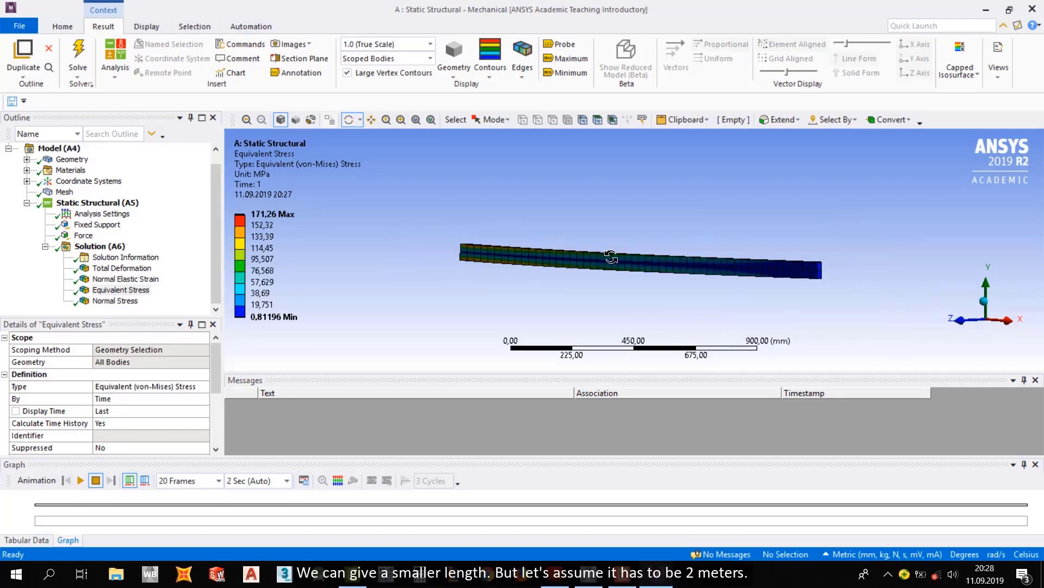
left_click_drag(728, 272, 759, 278)
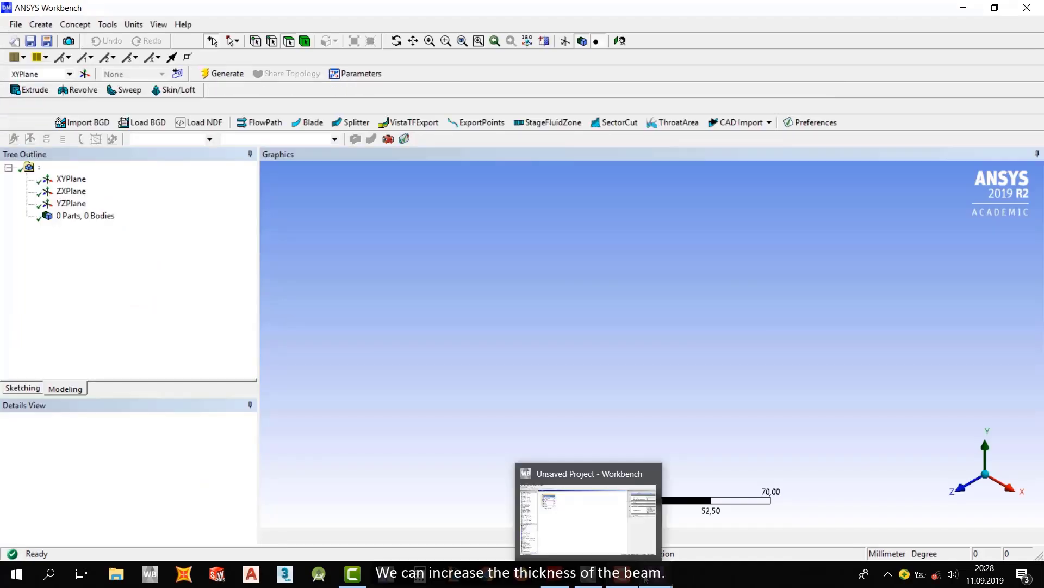
mouse_move(656, 574)
left_click(625, 531)
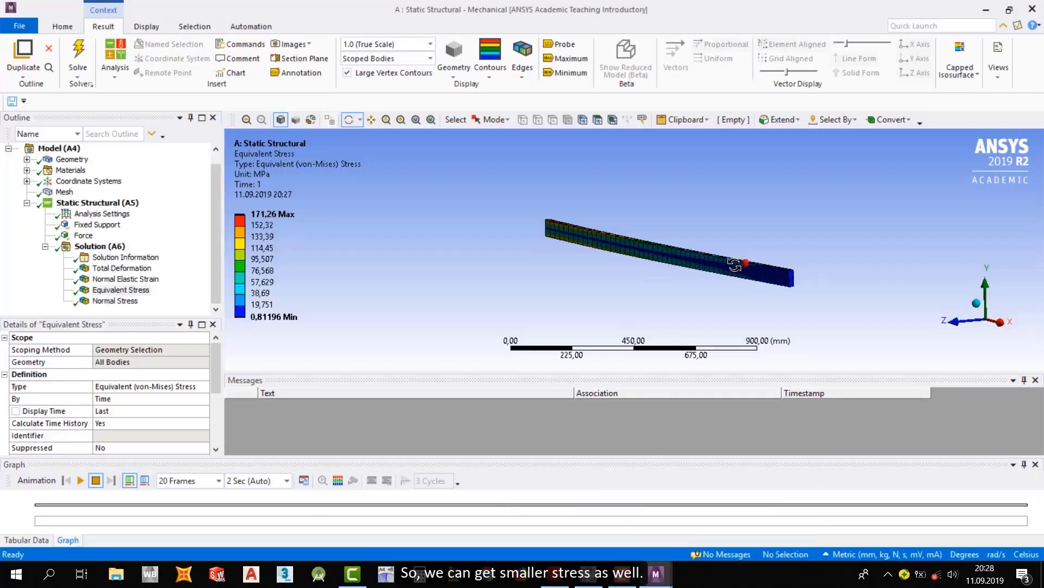
left_click_drag(742, 262, 723, 259)
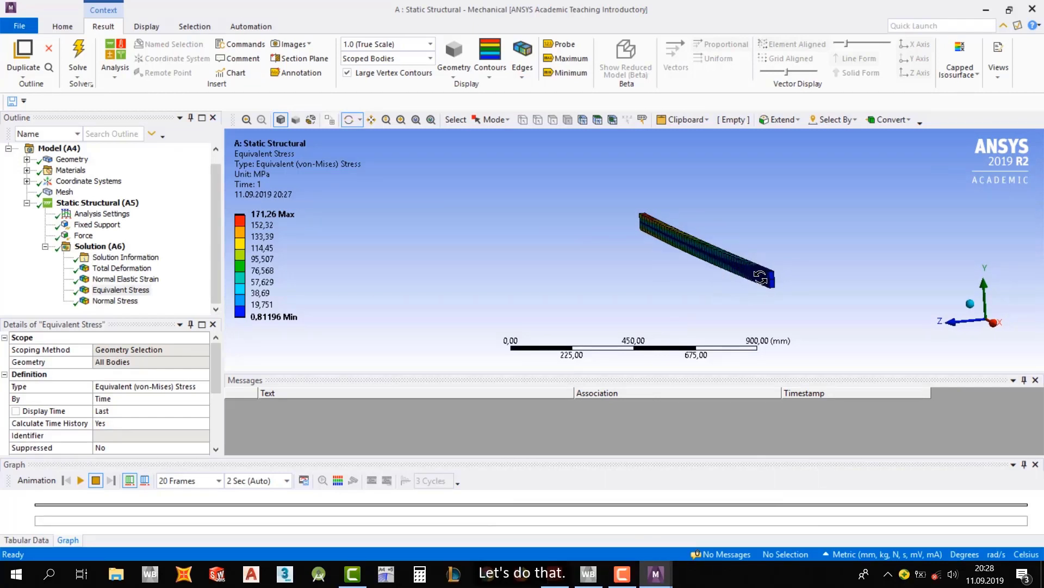
left_click_drag(779, 283, 565, 240)
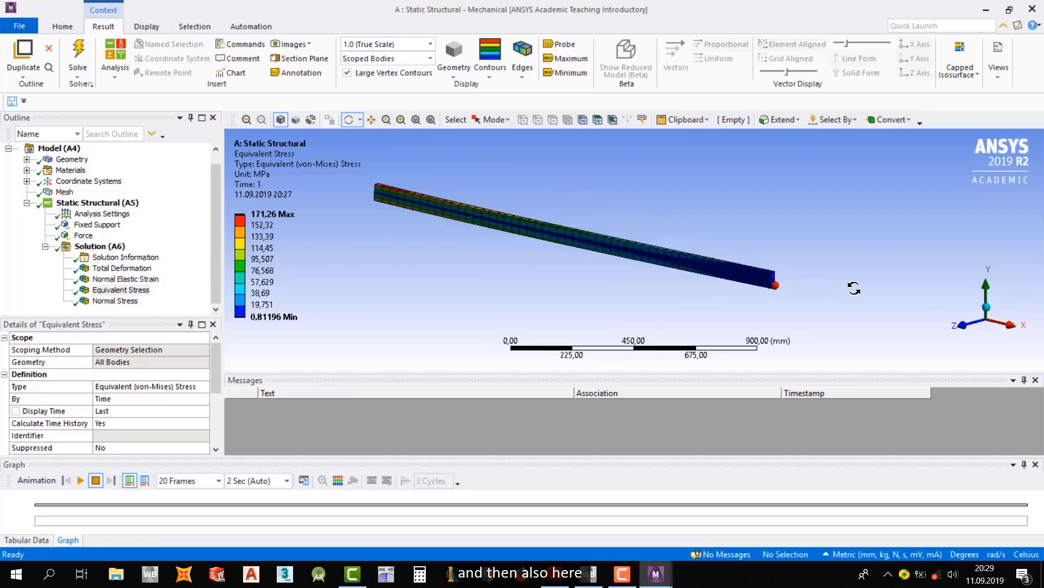
scroll(275, 226, "down", 1)
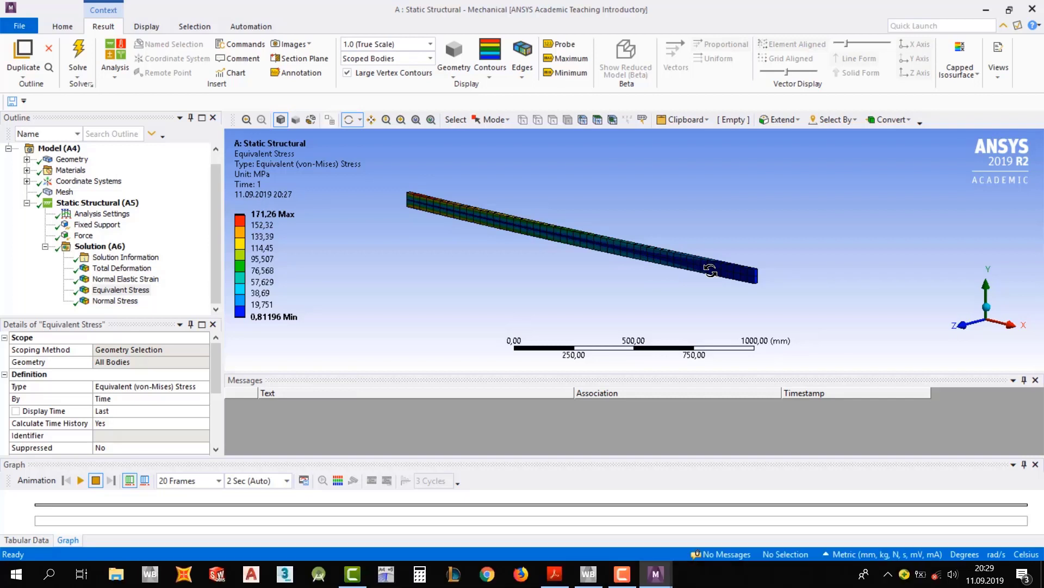
- Switch to DesignModeler and make Box1's FD8 Diagonal Z Component a design parameter named Thickness
mouse_move(657, 571)
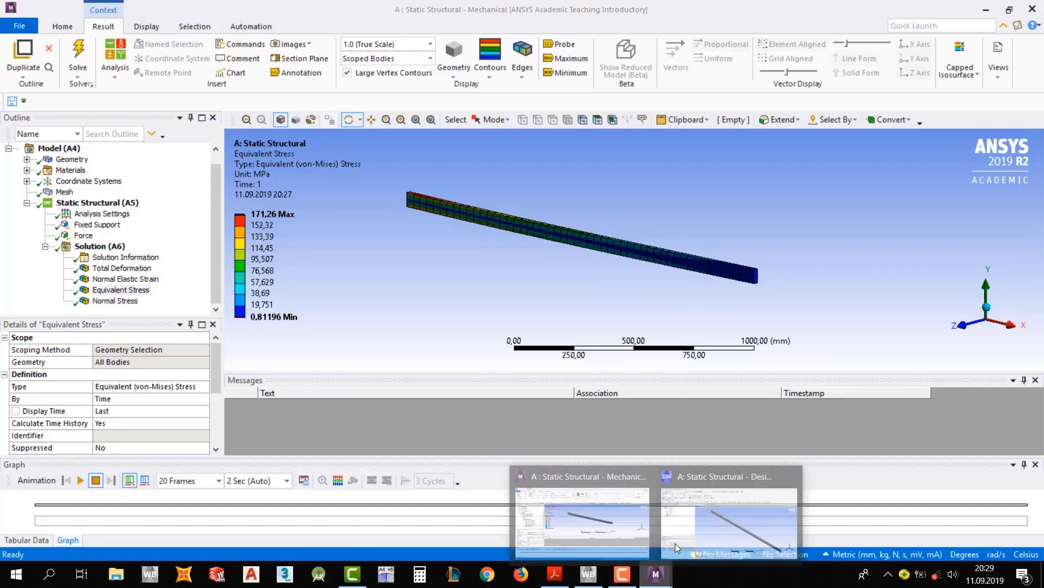
left_click(706, 509)
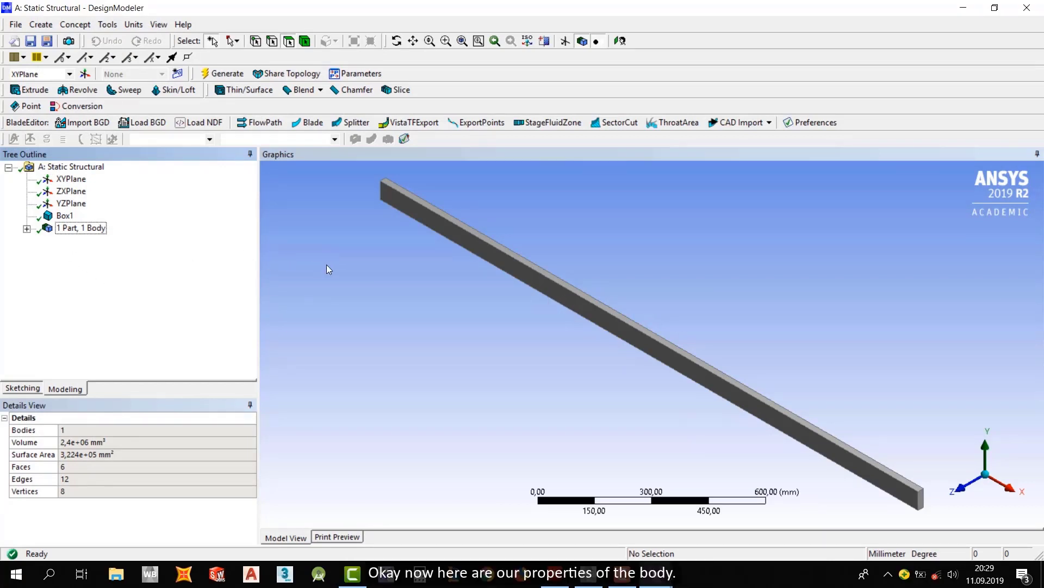
left_click(65, 216)
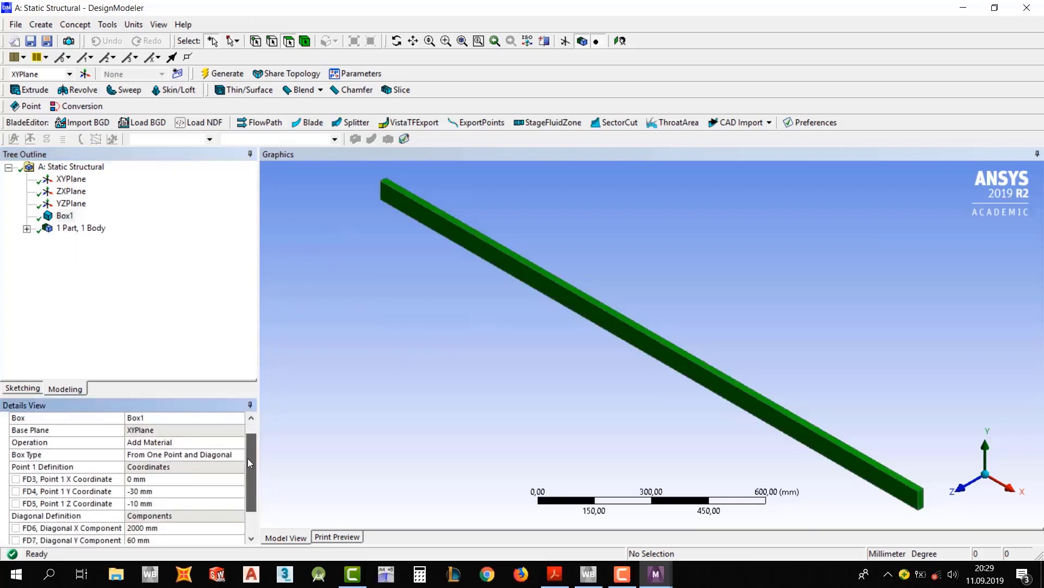
scroll(245, 444, "down", 2)
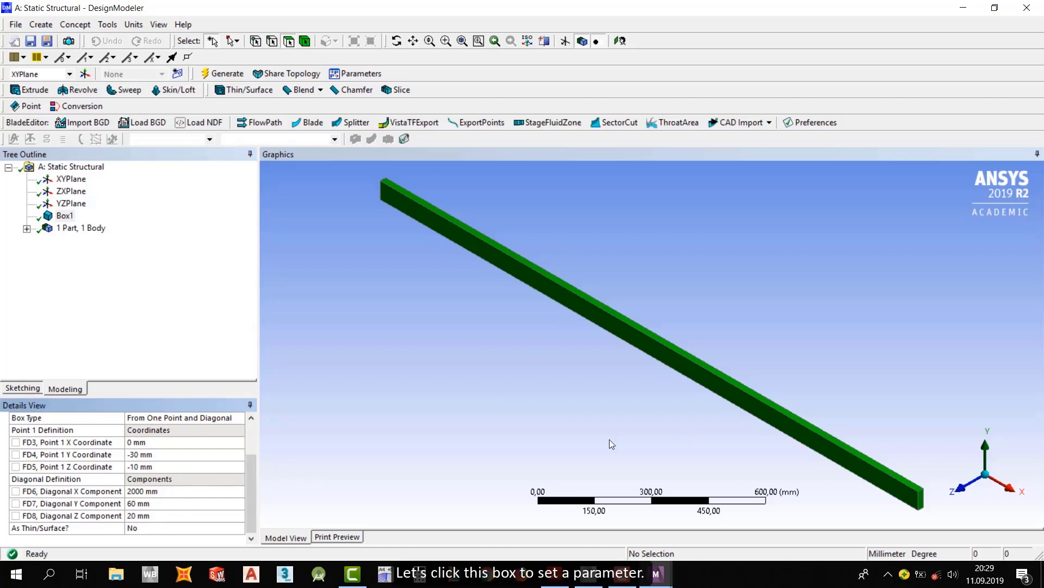
left_click(16, 515)
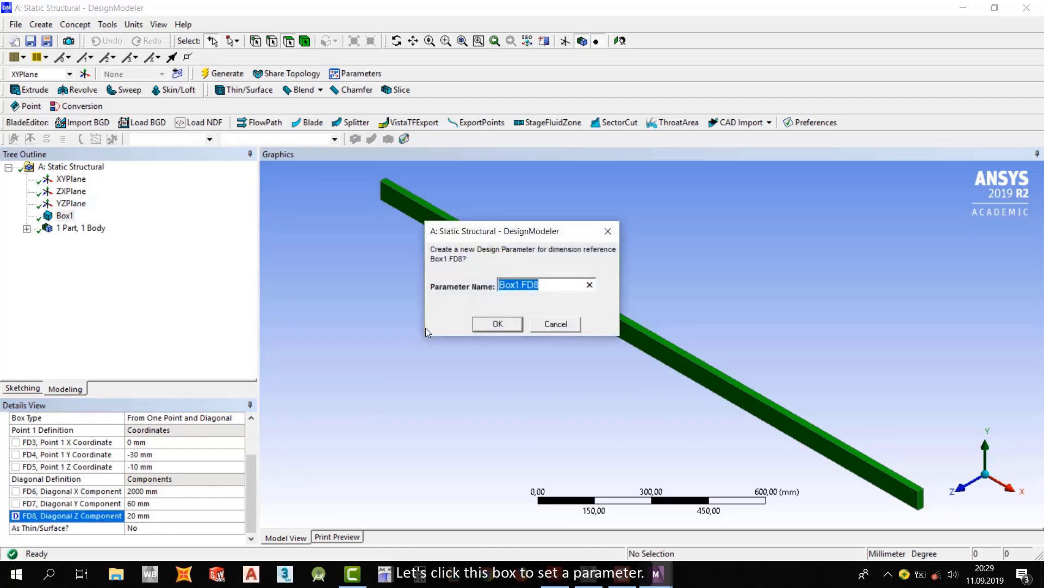
left_click_drag(465, 233, 301, 287)
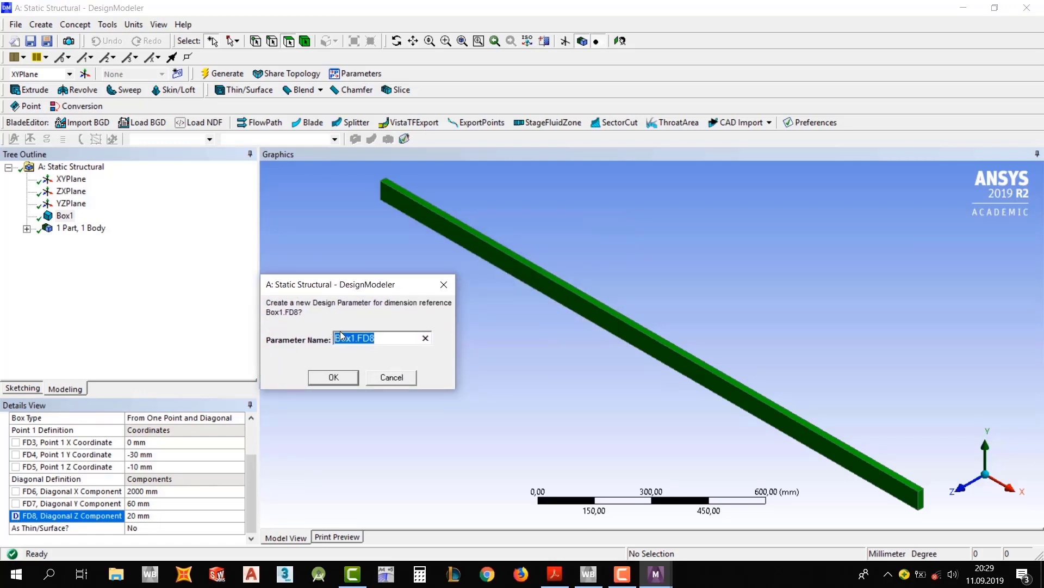
type("Thicknes")
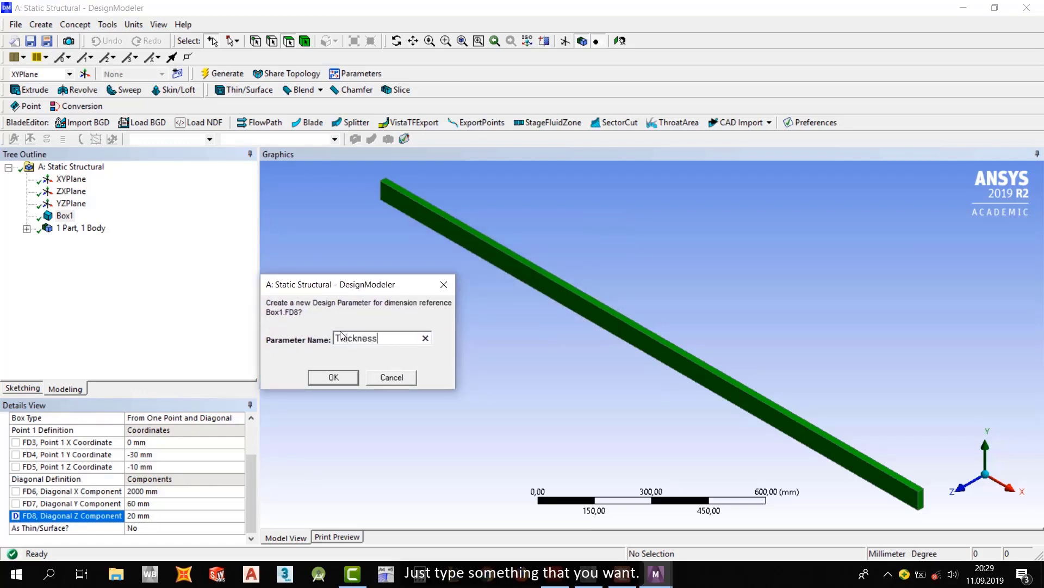
type("s")
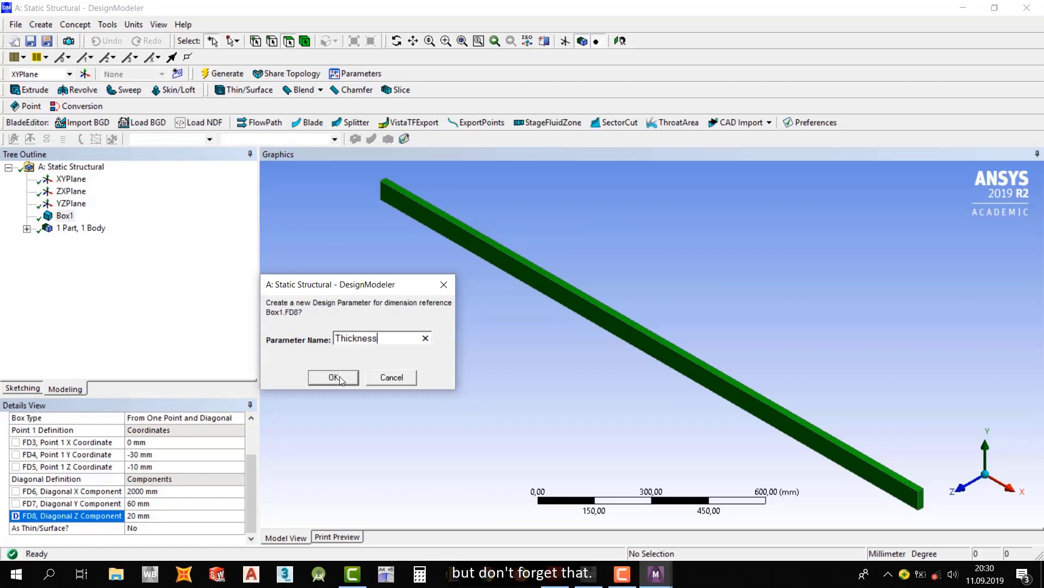
left_click(340, 379)
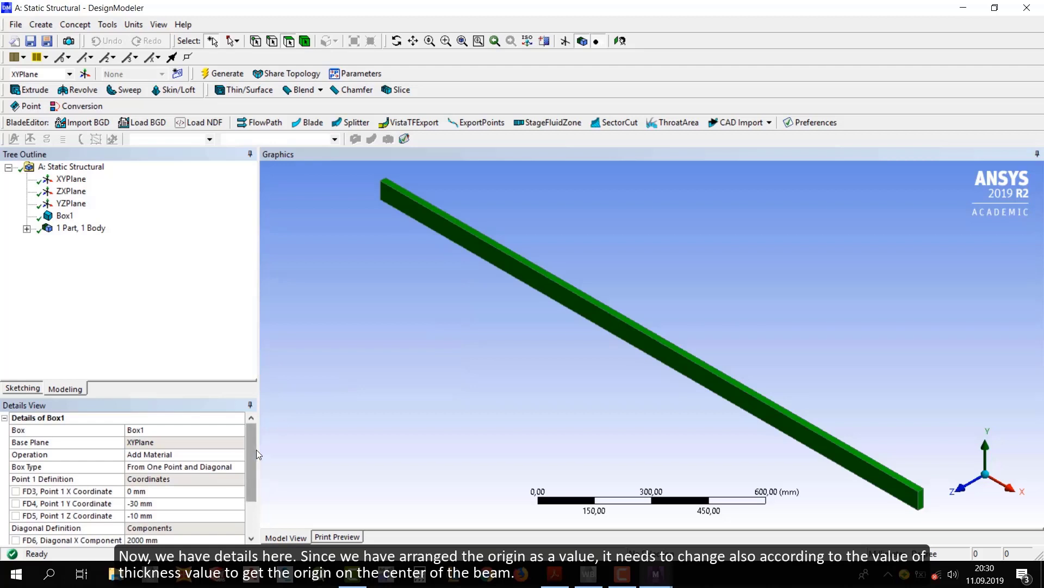
- Make Box1's FD5 Point 1 Z Coordinate a design parameter named Z_Coordinate
left_click_drag(256, 449, 252, 484)
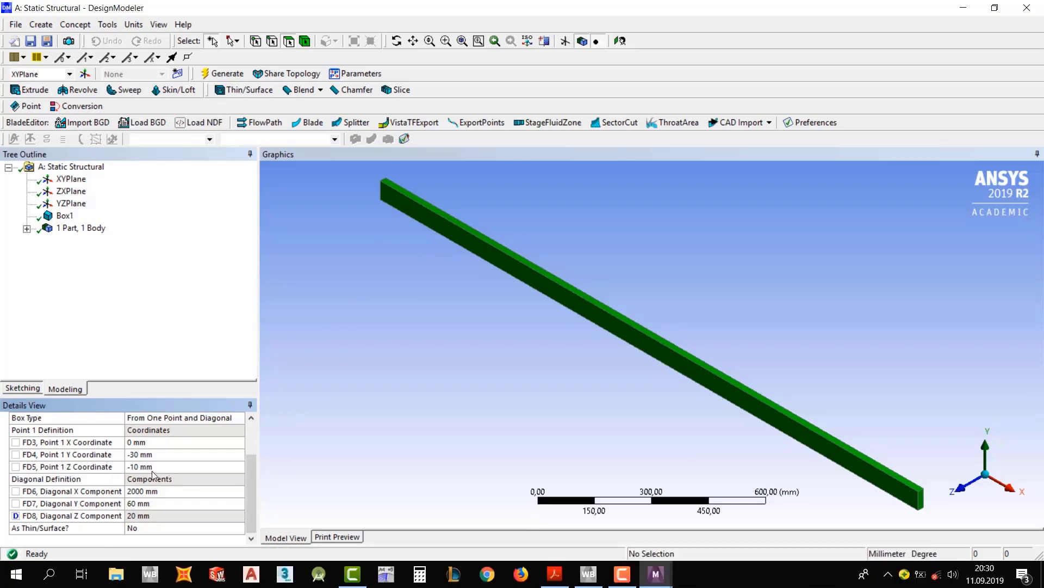
left_click(17, 467)
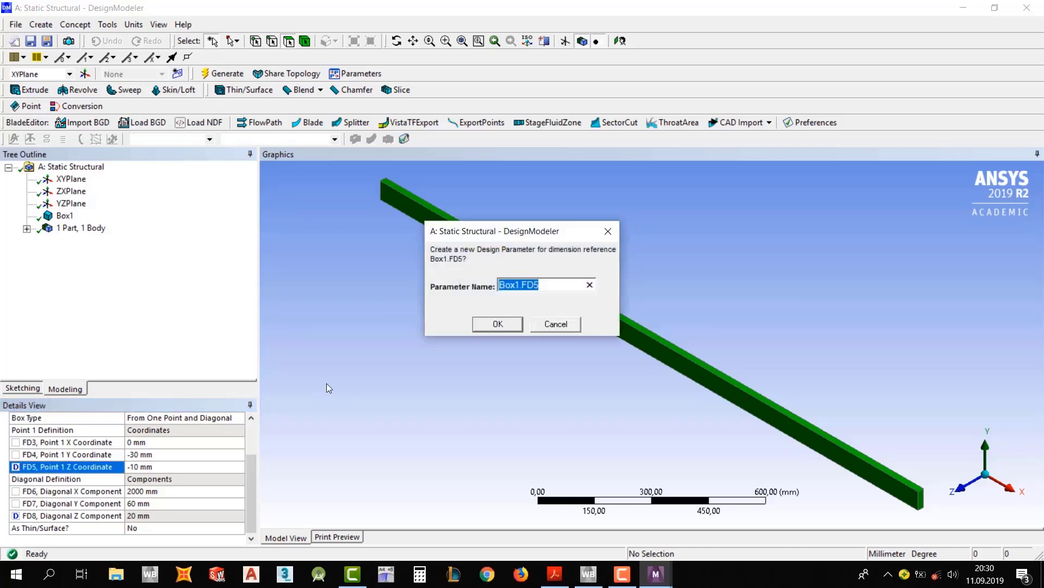
type("Z")
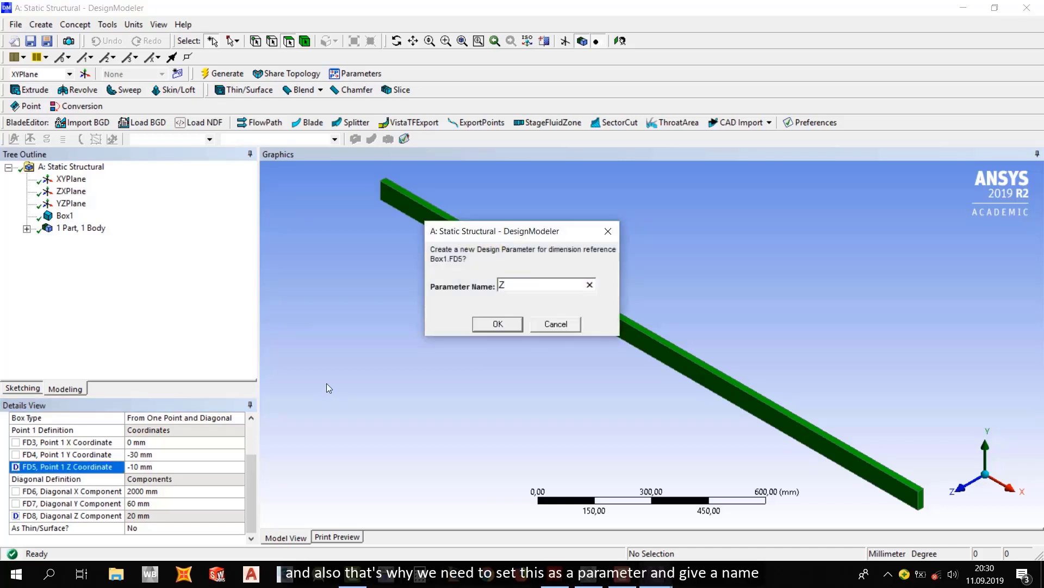
key("BackSpace")
type("Z_Coordinate")
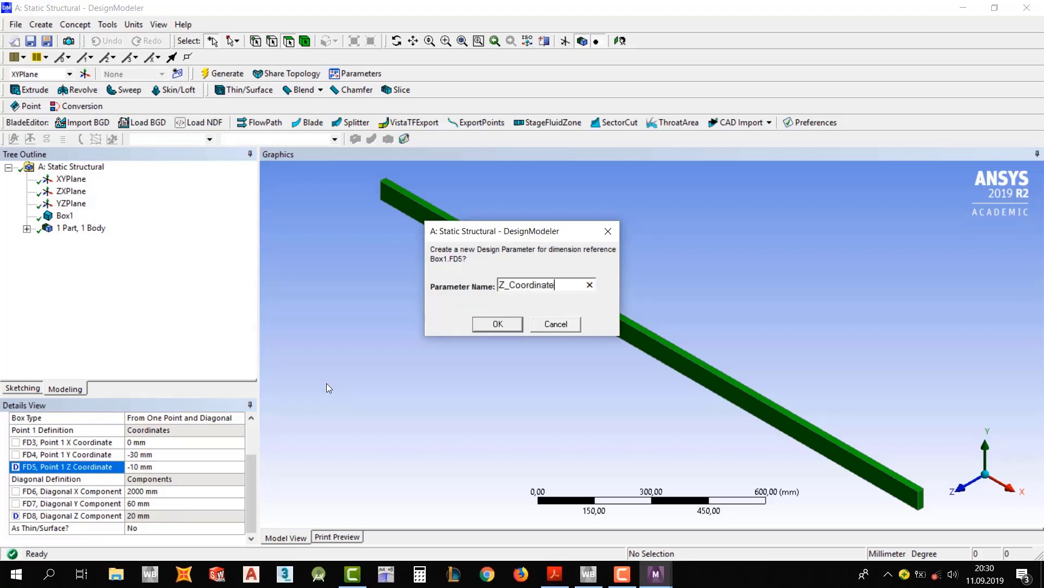
key("Return")
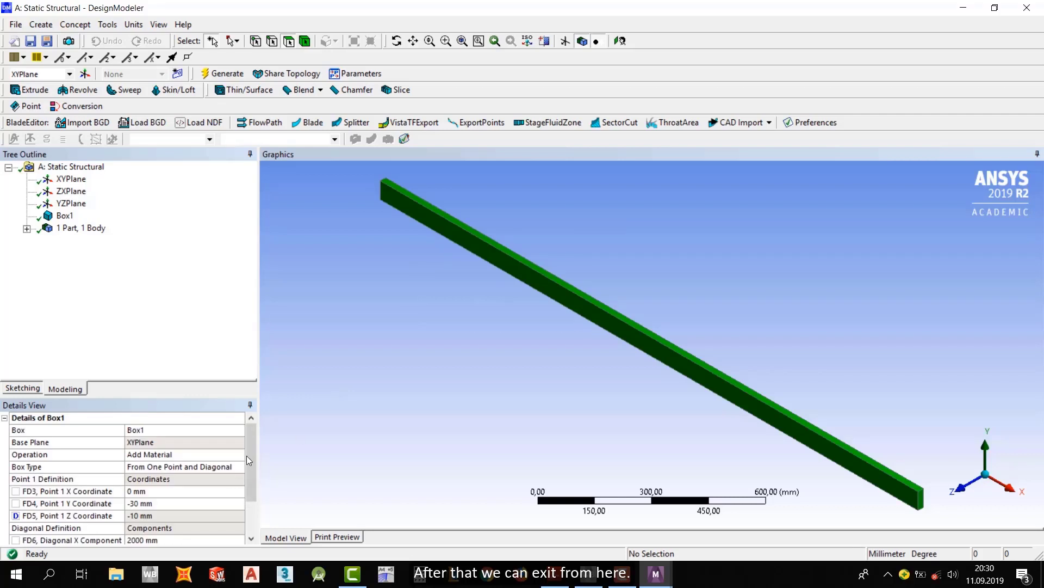
left_click_drag(246, 456, 250, 485)
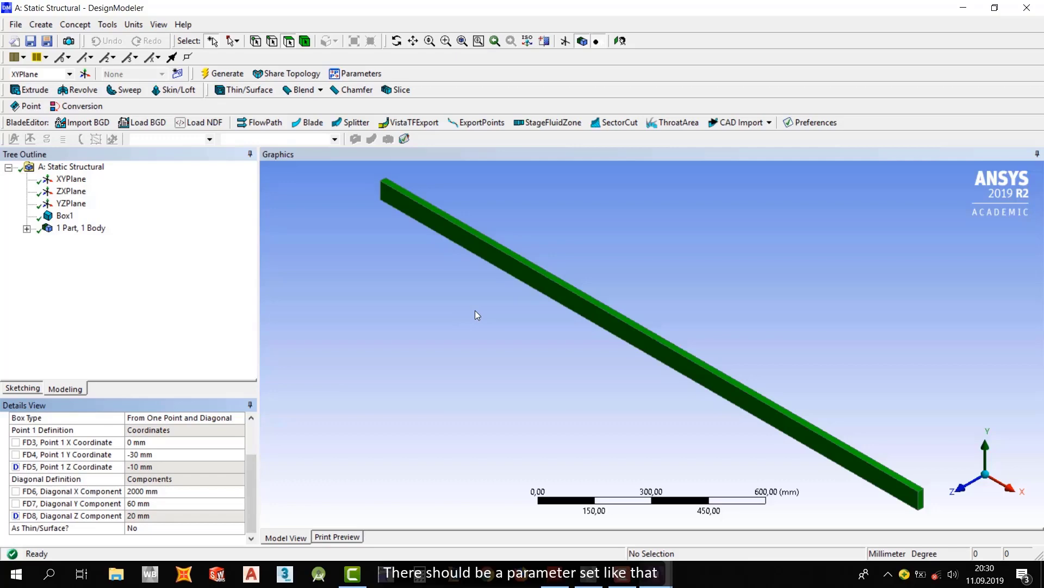
- Close DesignModeler, switch to the Workbench project and open its Parameter Set
left_click(1031, 12)
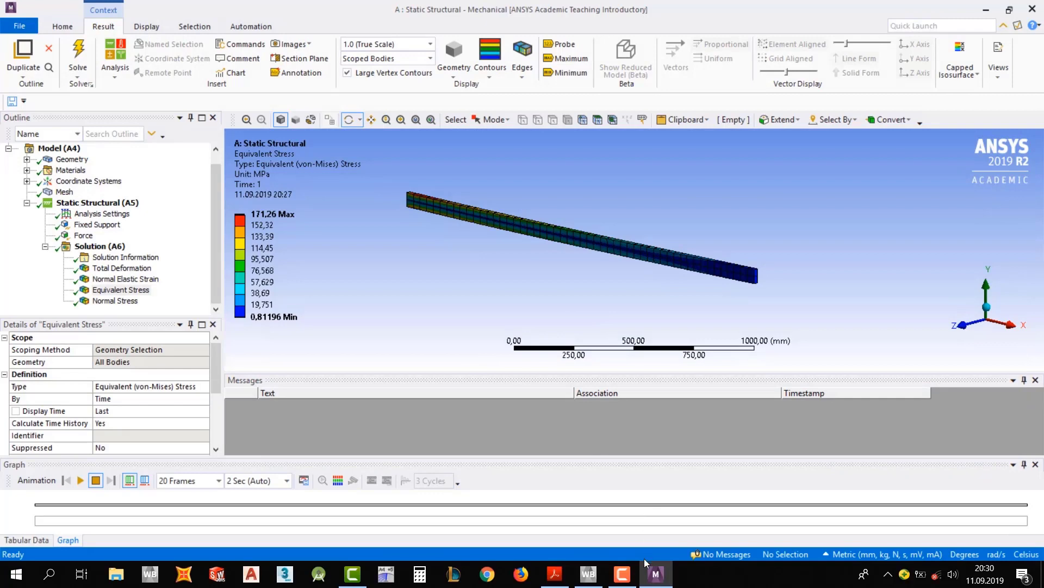
left_click(589, 574)
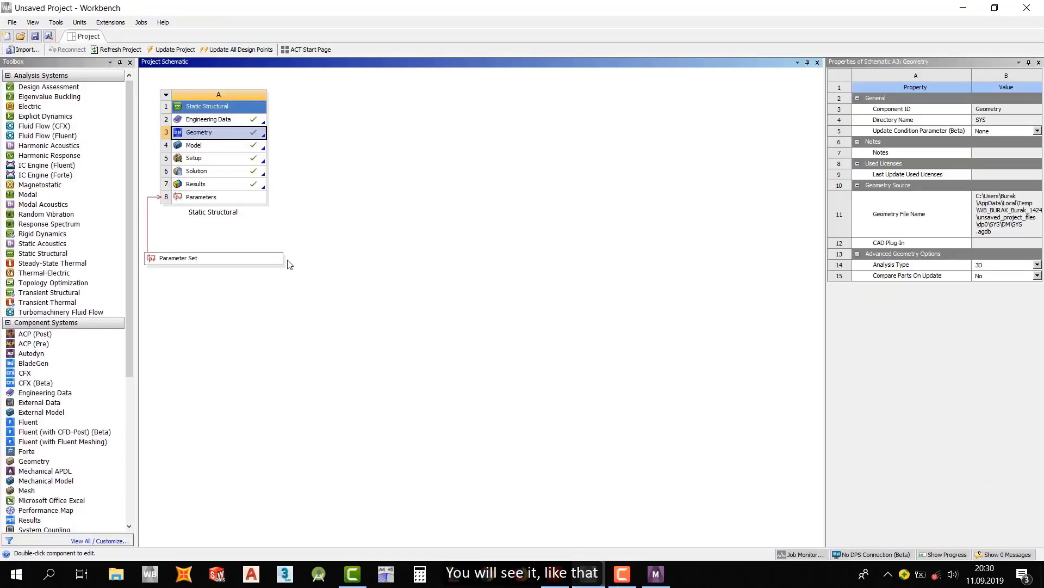
left_click(191, 262)
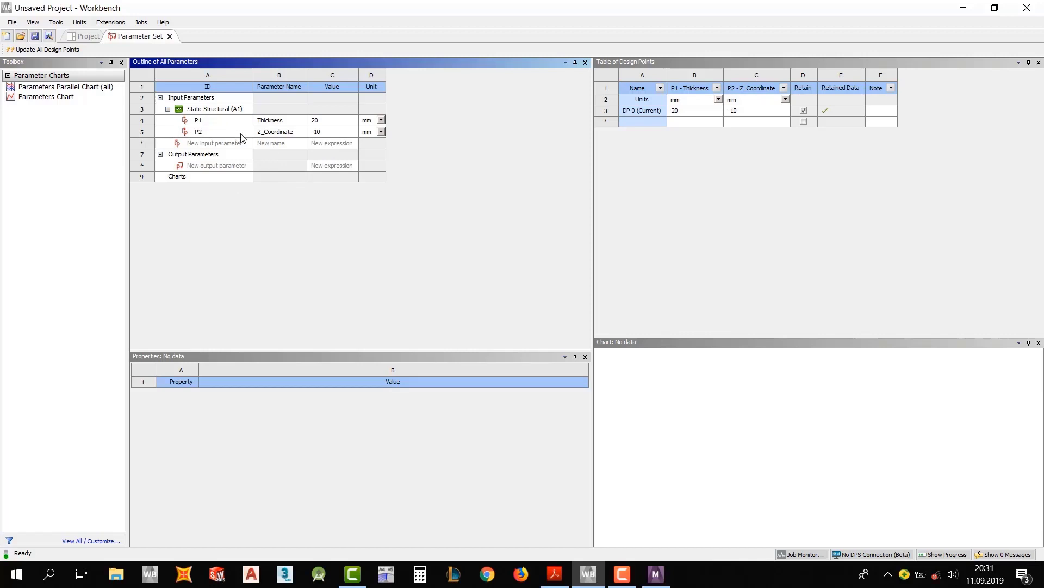
- Set the expression of the Z_Coordinate parameter P2 to -P1/2 so it follows the Thickness parameter
left_click(324, 133)
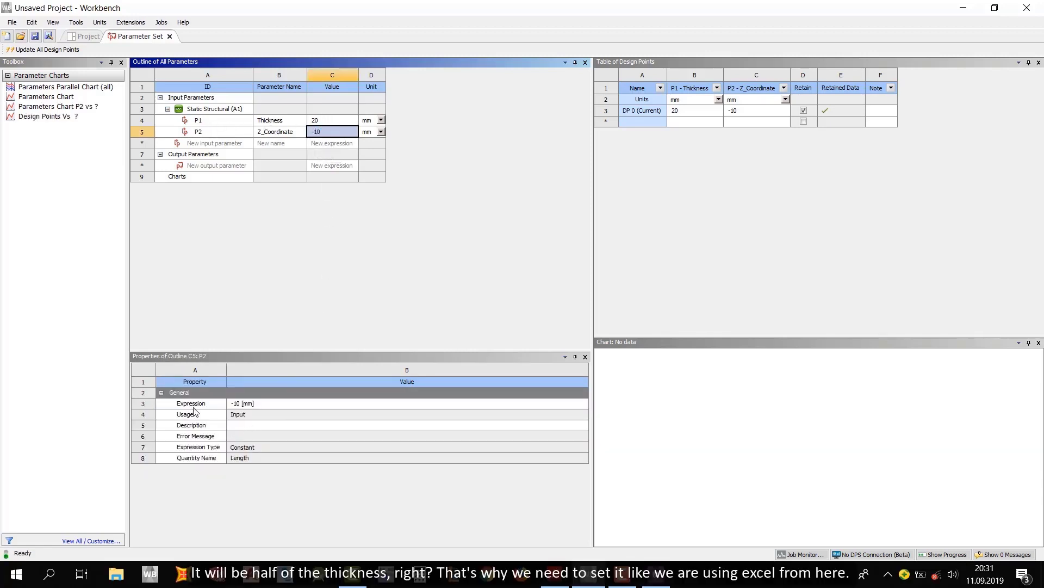
left_click(231, 405)
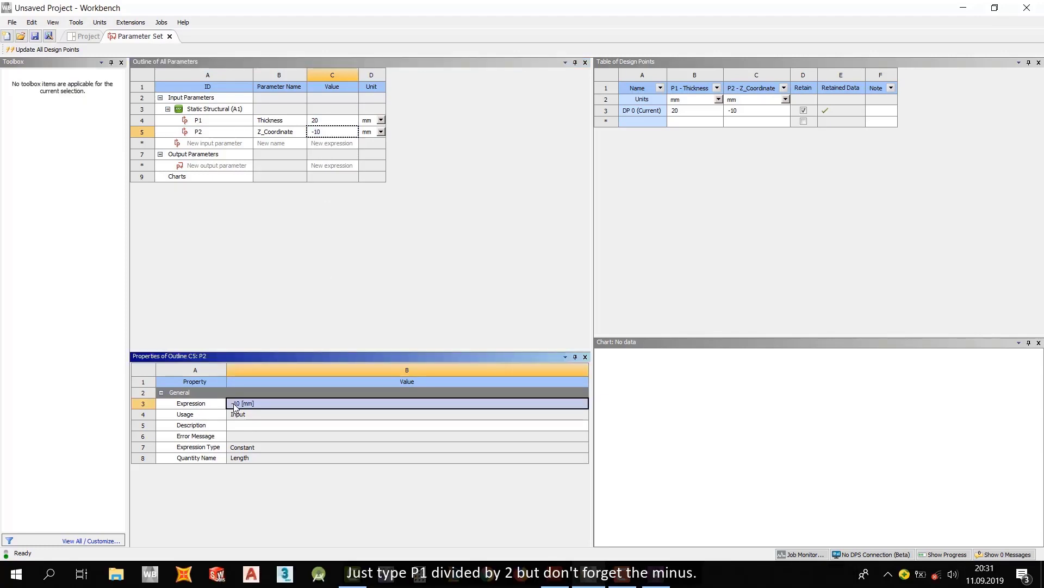
type("P1")
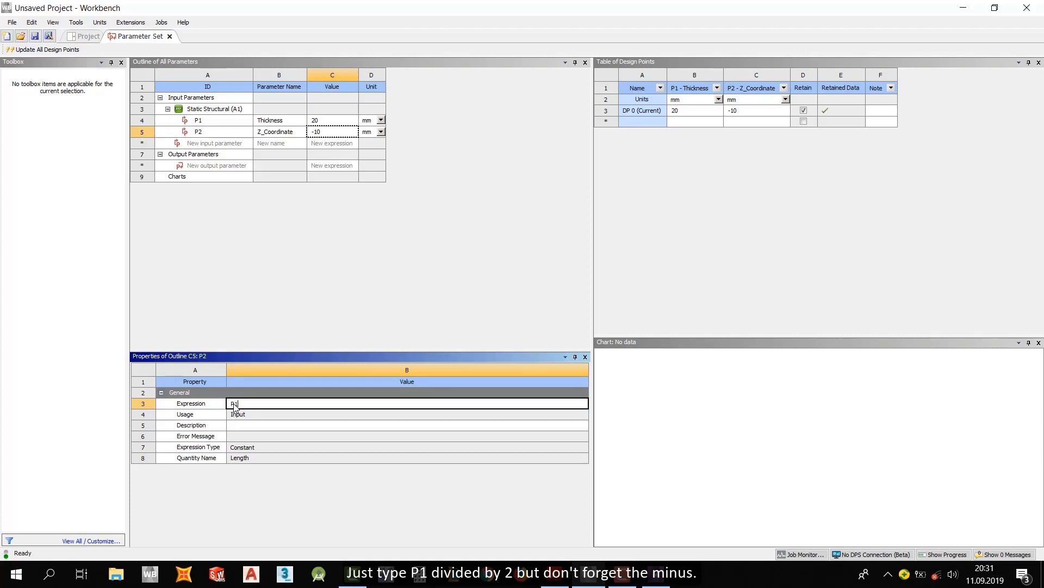
type("/2")
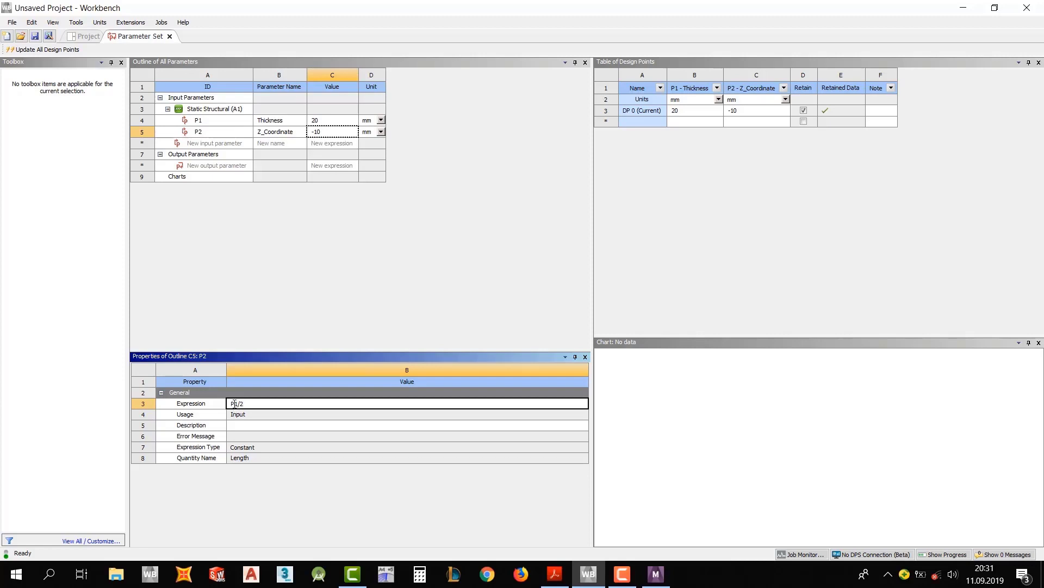
left_click(229, 403)
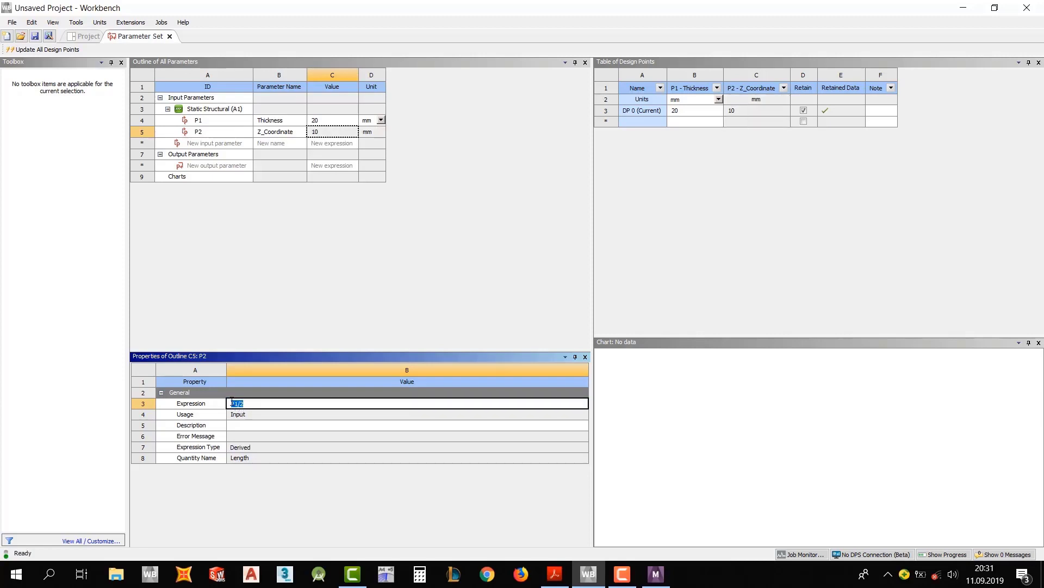
left_click(231, 404)
left_click(231, 403)
key("Left")
type("-")
key("Return")
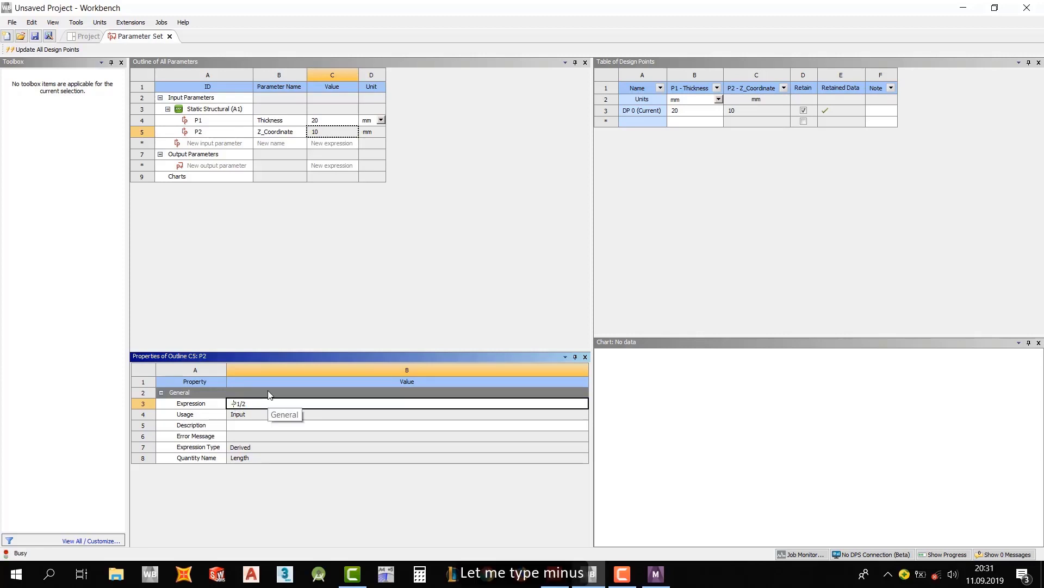
left_click(329, 120)
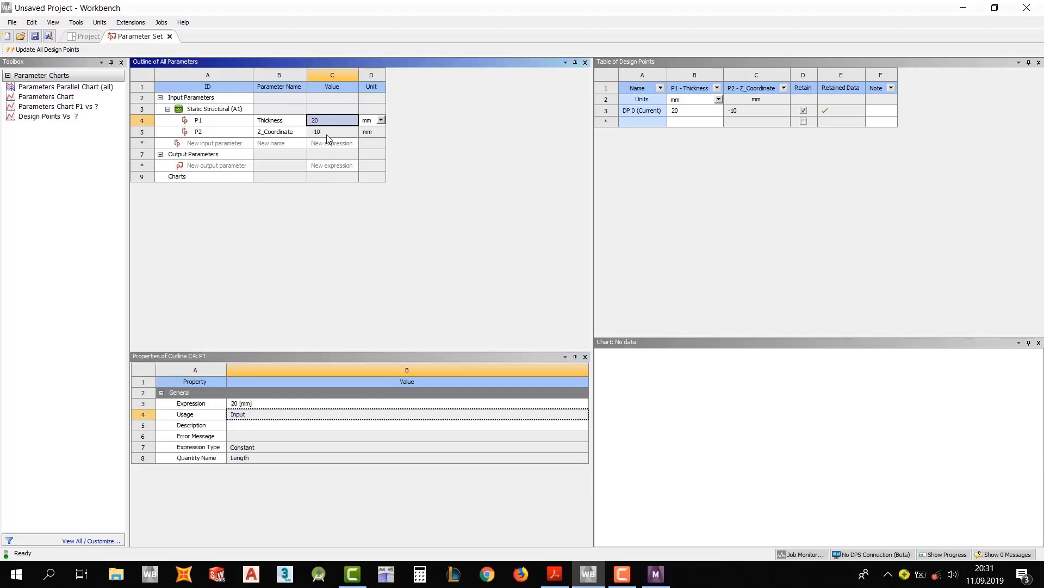
left_click(340, 133)
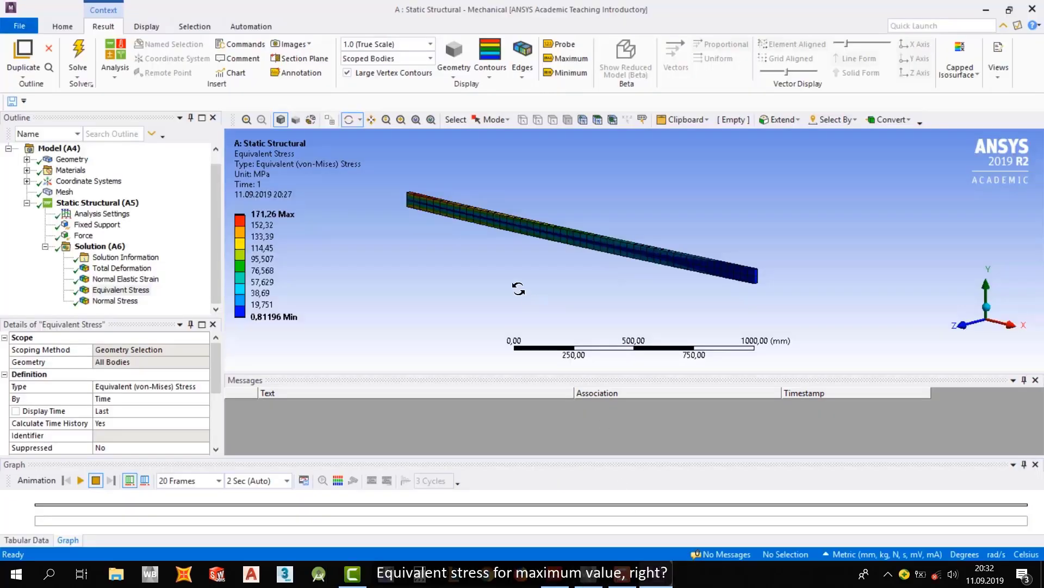
- In Mechanical, make the Maximum result of Equivalent Stress an output parameter, then return to the Workbench Parameter Set
left_click(267, 215)
left_click(121, 289)
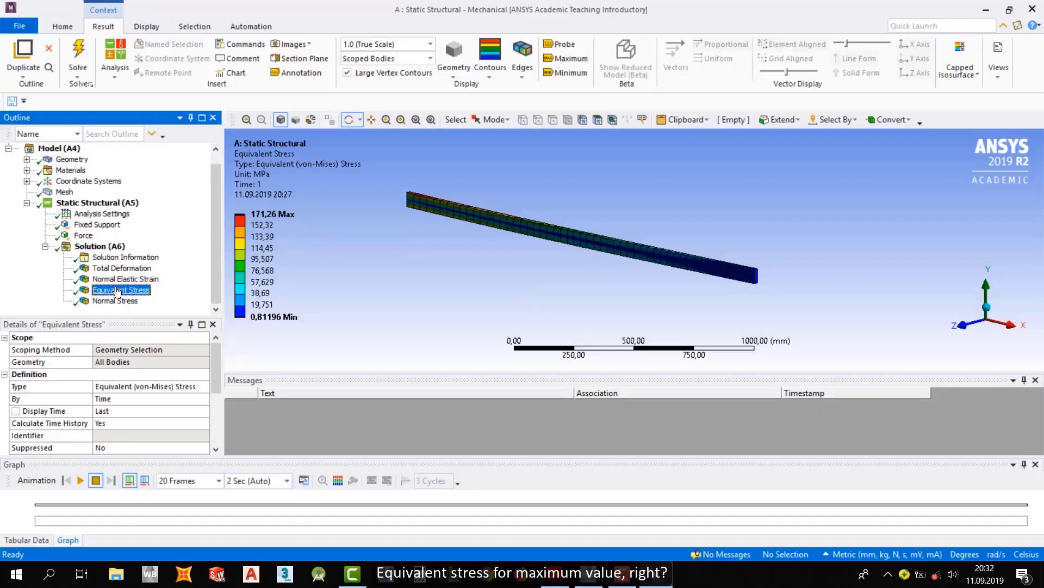
scroll(118, 408, "down", 1)
scroll(118, 408, "down", 2)
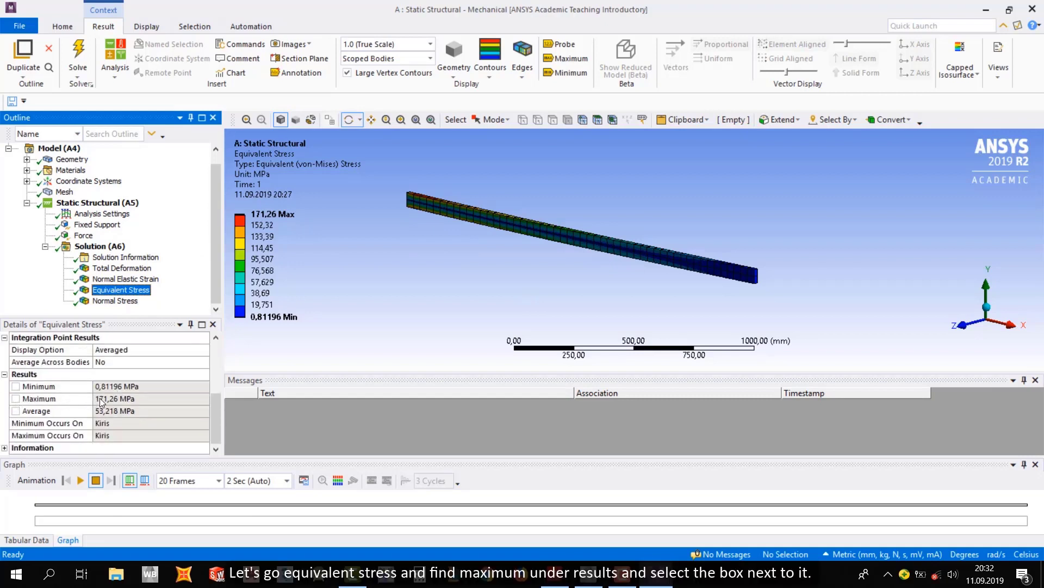
left_click(15, 399)
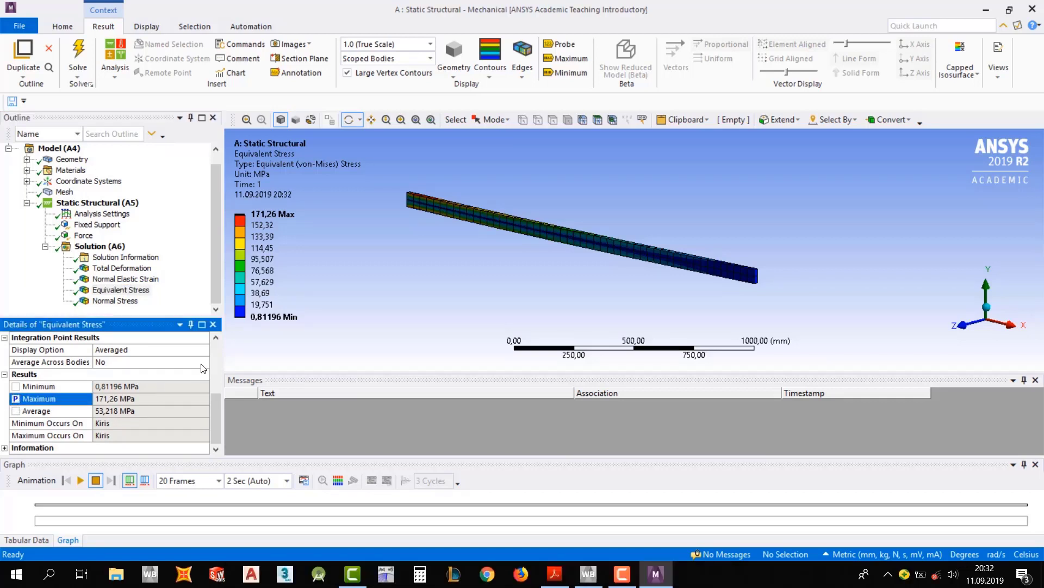
left_click(986, 10)
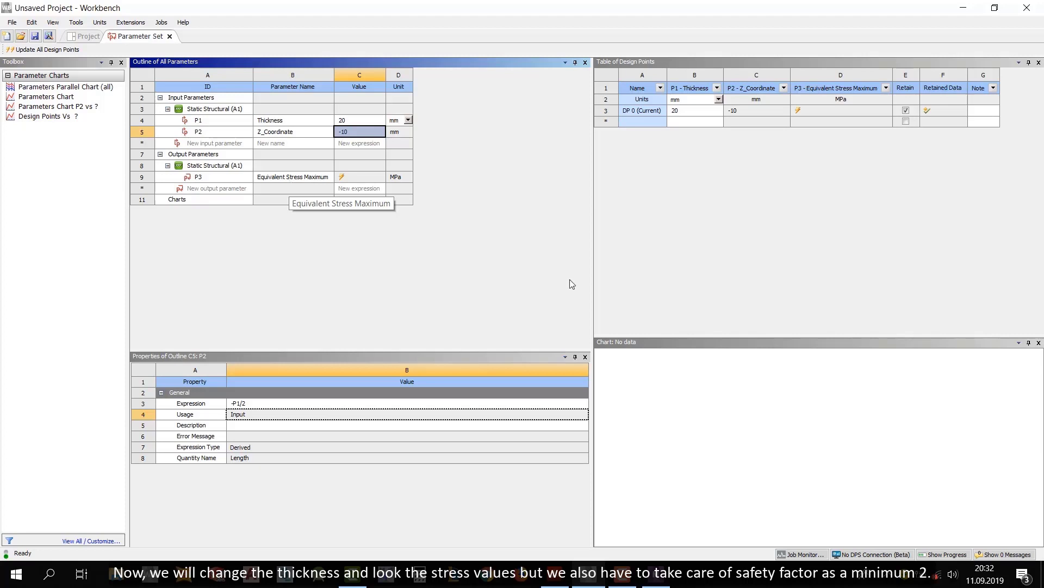
- Check the safety factor requirement in the assignment PDF, then add Workbench design points with Thickness values of 25, 30 and 35 mm
left_click(560, 580)
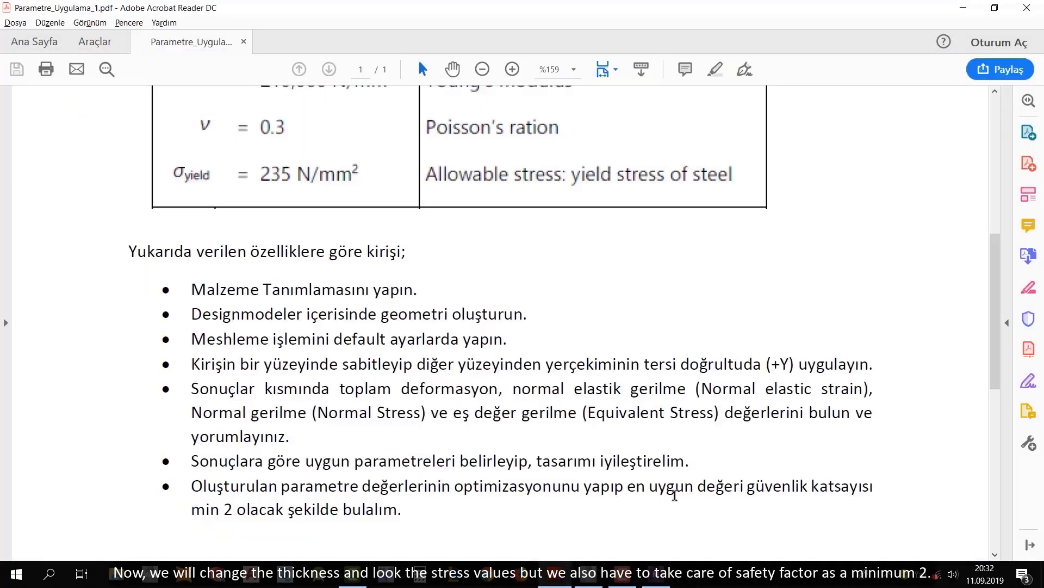
left_click(545, 571)
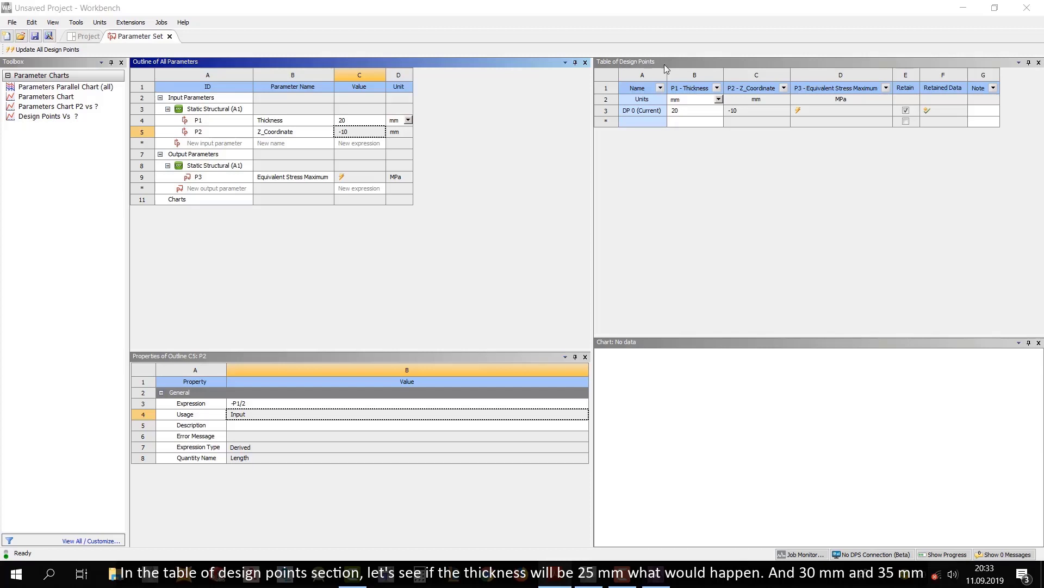
left_click(684, 121)
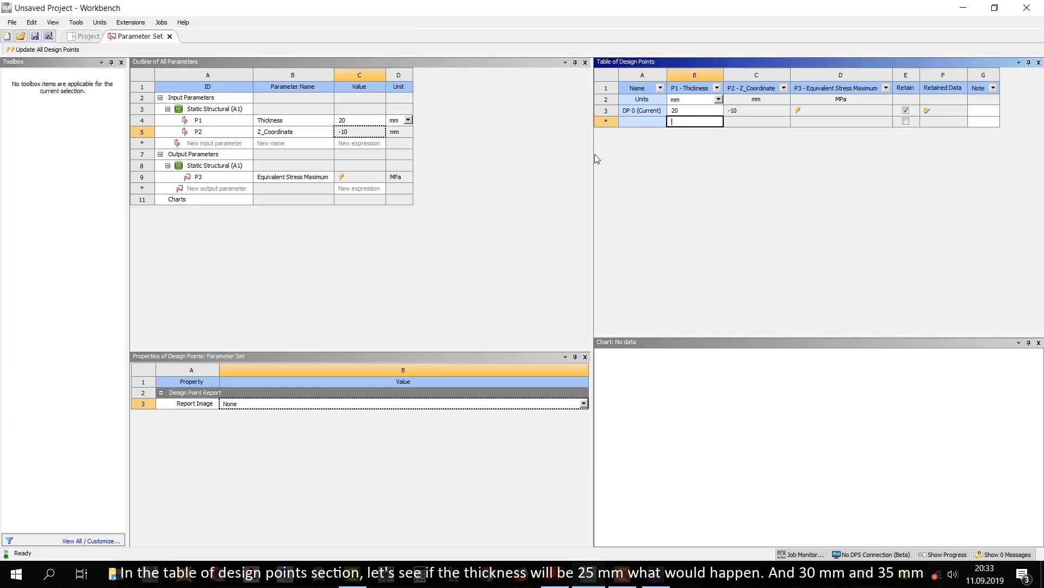
type("25")
key("Return")
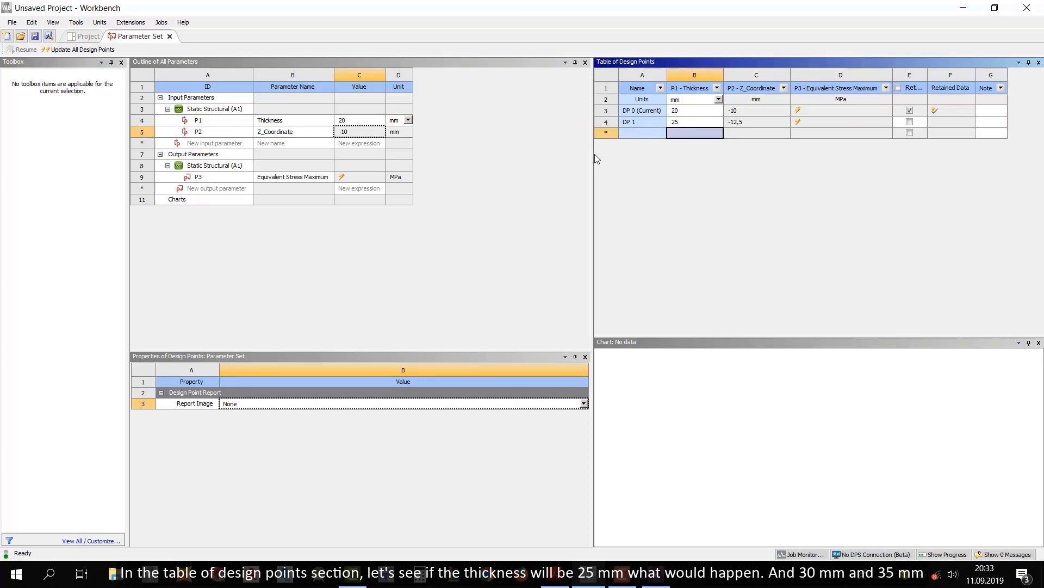
type("30")
key("Return")
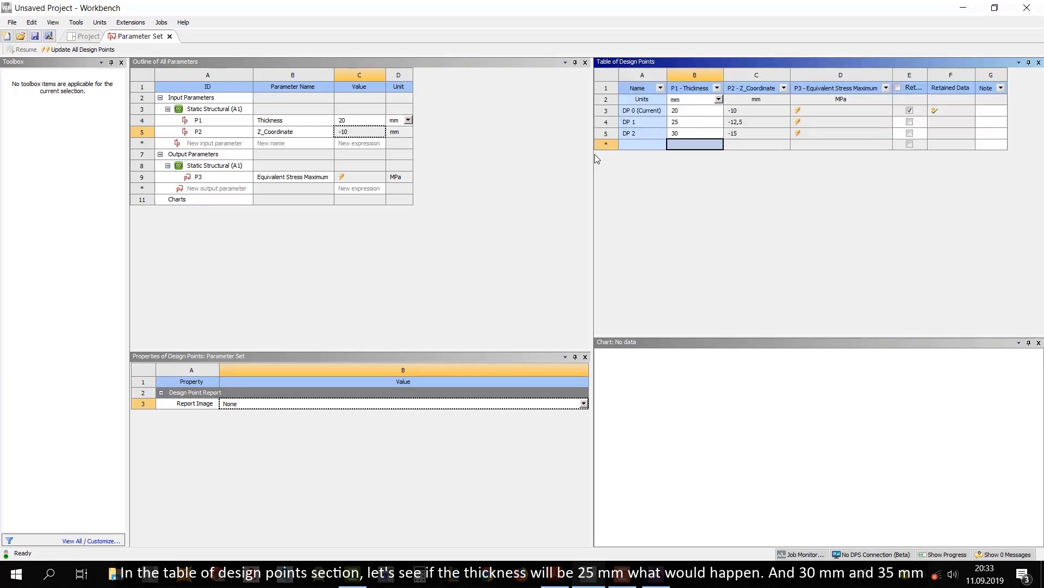
type("35")
key("Return")
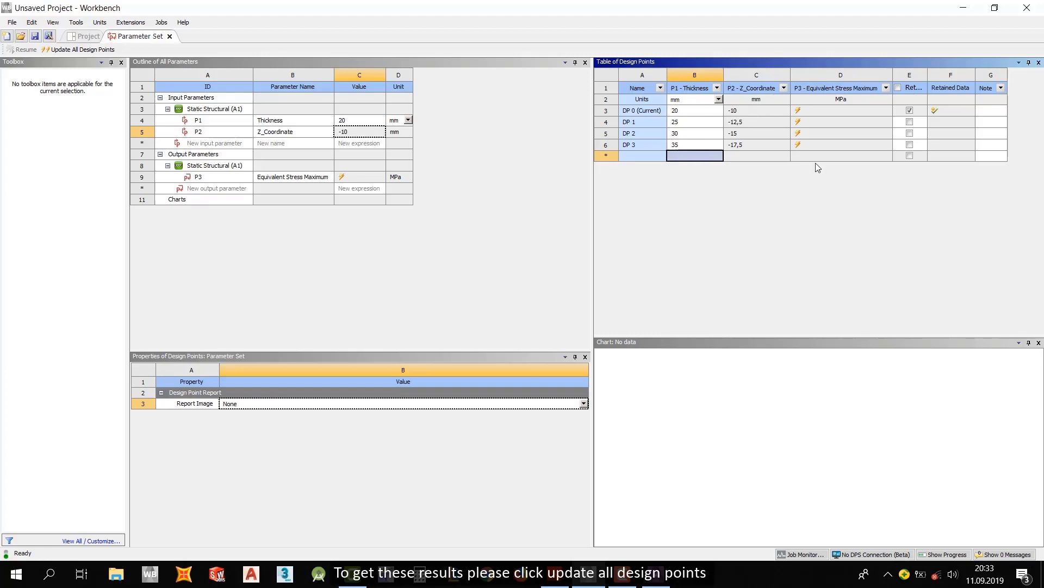
- Update all design points, accepting that open editors may close, and select the 30 mm thickness value in the design points table
left_click(91, 51)
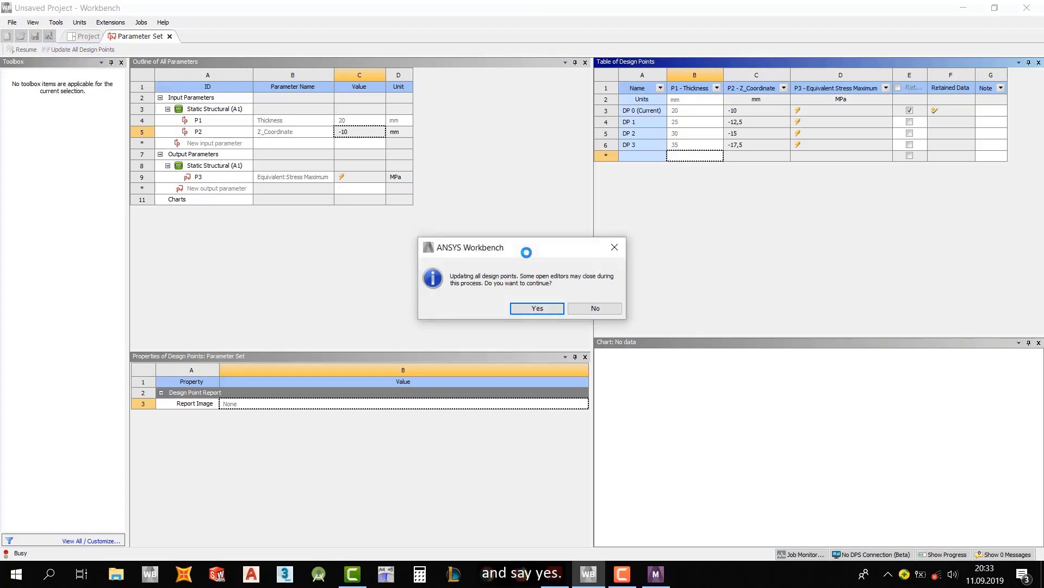
left_click(535, 309)
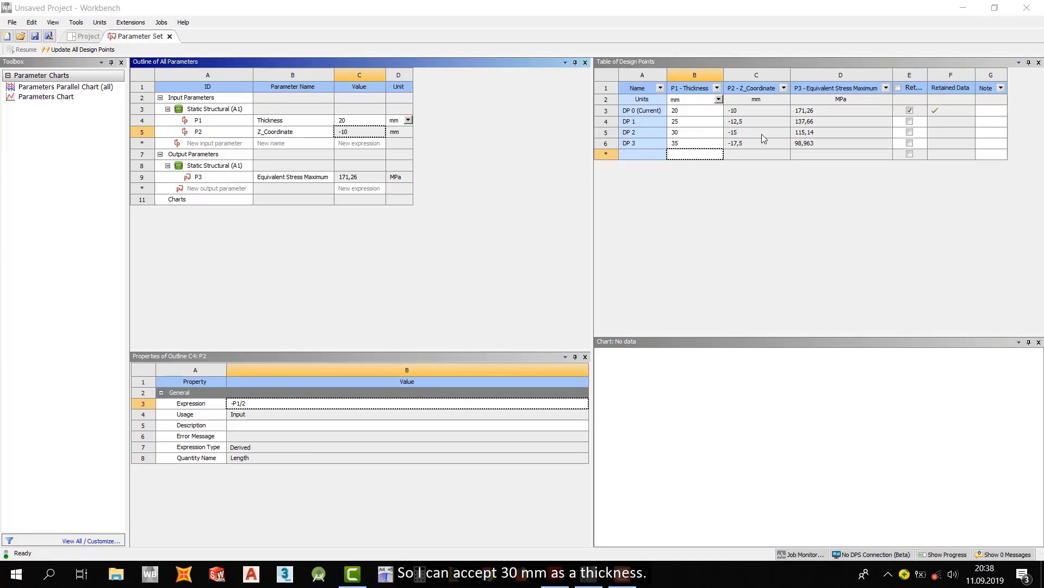
left_click(702, 133)
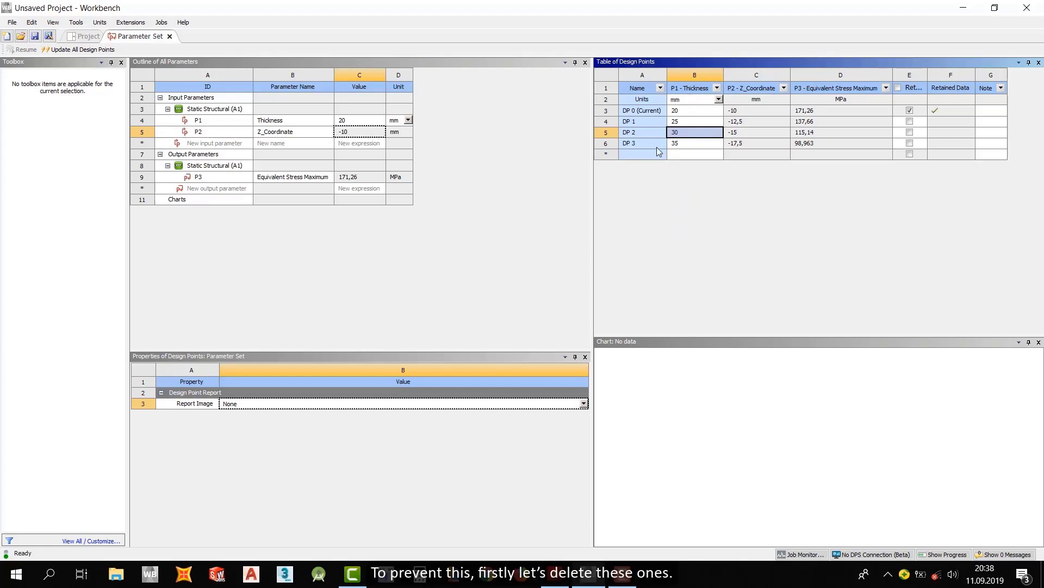
- Delete design points DP 1, DP 2 and DP 3 from the Table of Design Points
left_click(634, 143)
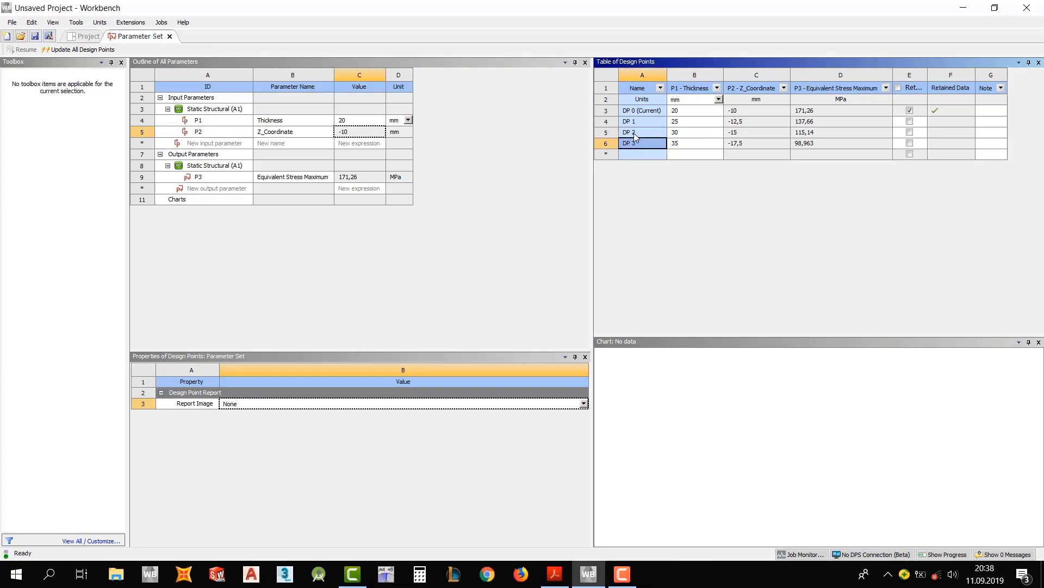
left_click_drag(635, 136, 634, 122)
right_click(637, 129)
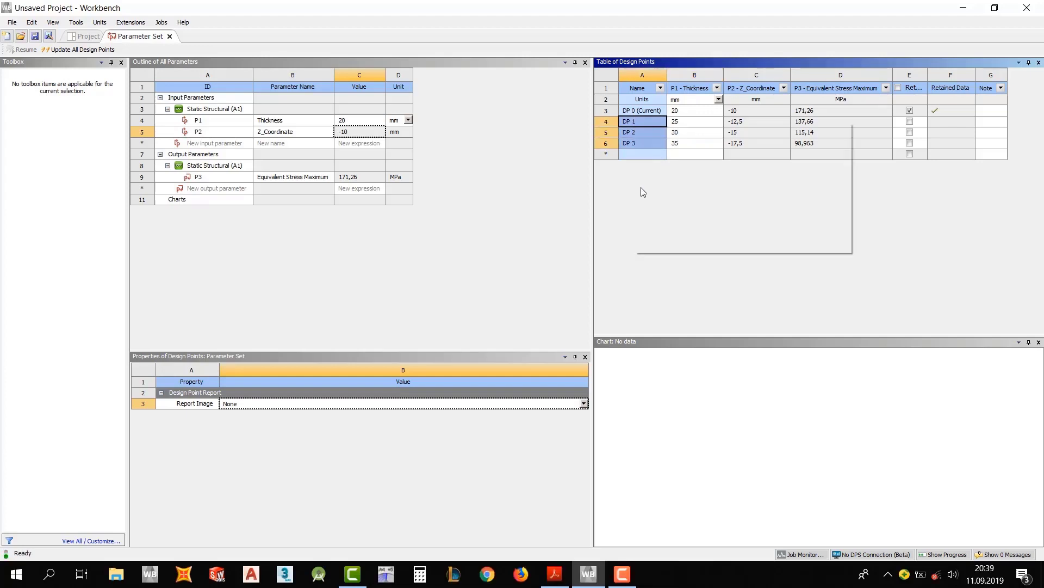
left_click(644, 198)
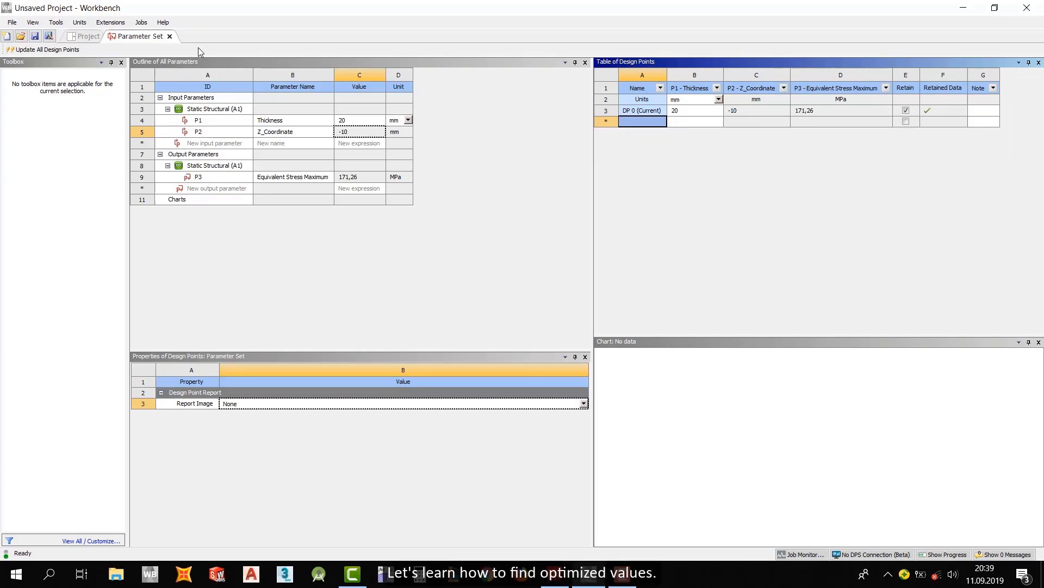
- Close the Parameter Set and add a Response Surface Optimization system beneath it in the Project Schematic
left_click(169, 36)
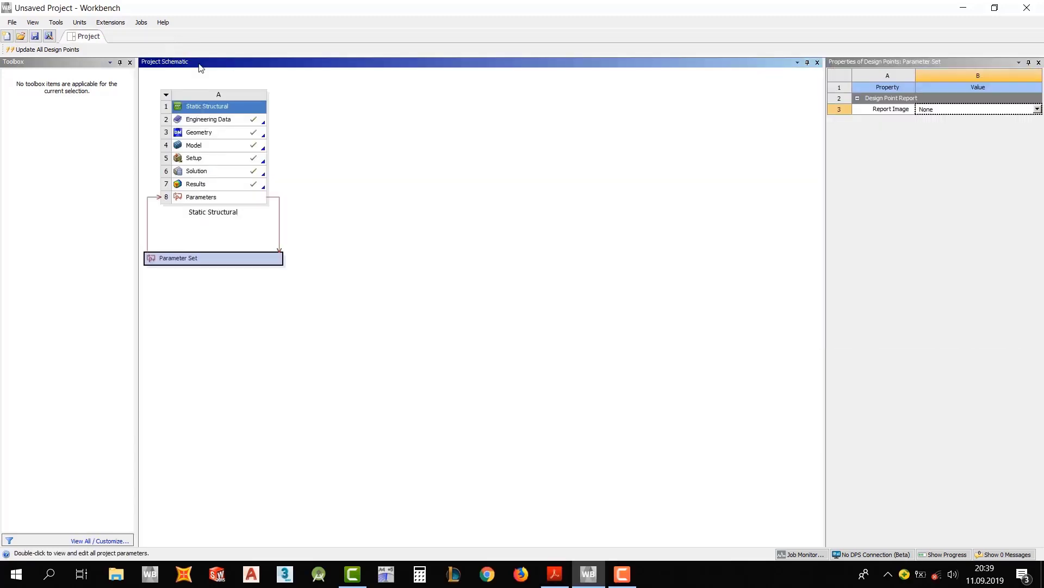
left_click(354, 348)
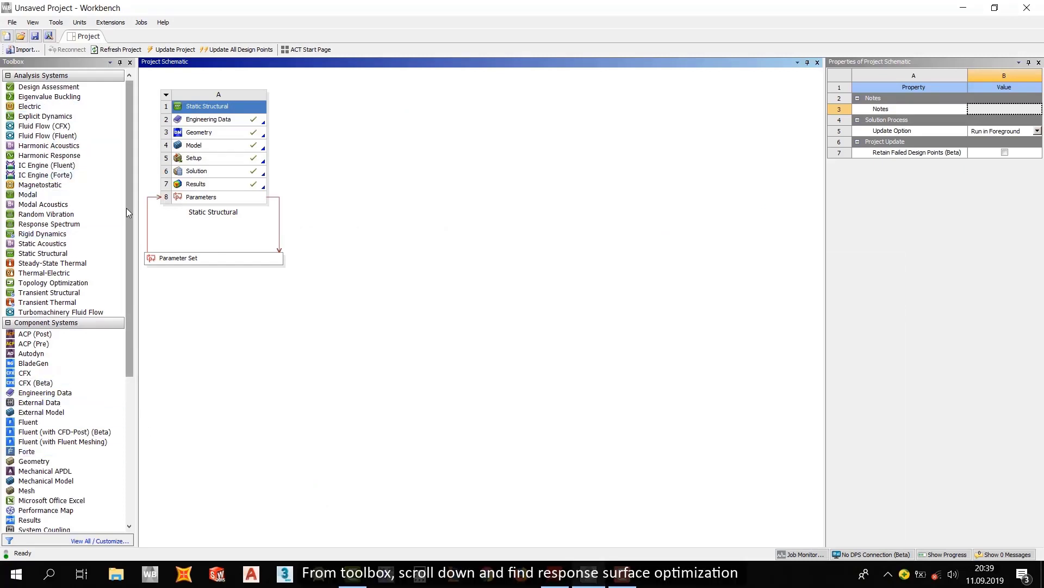
left_click_drag(126, 208, 106, 351)
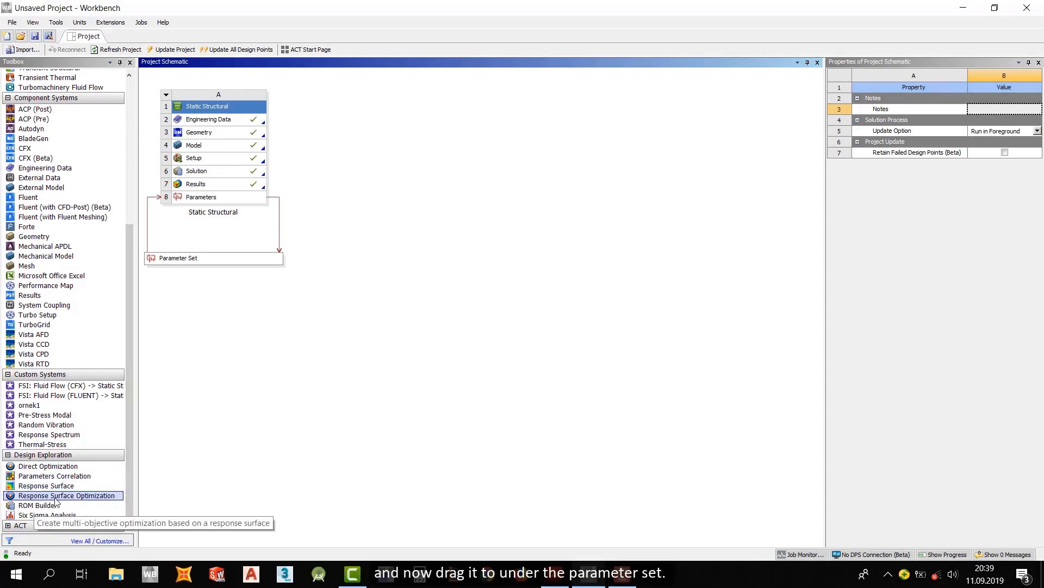
left_click_drag(57, 500, 212, 279)
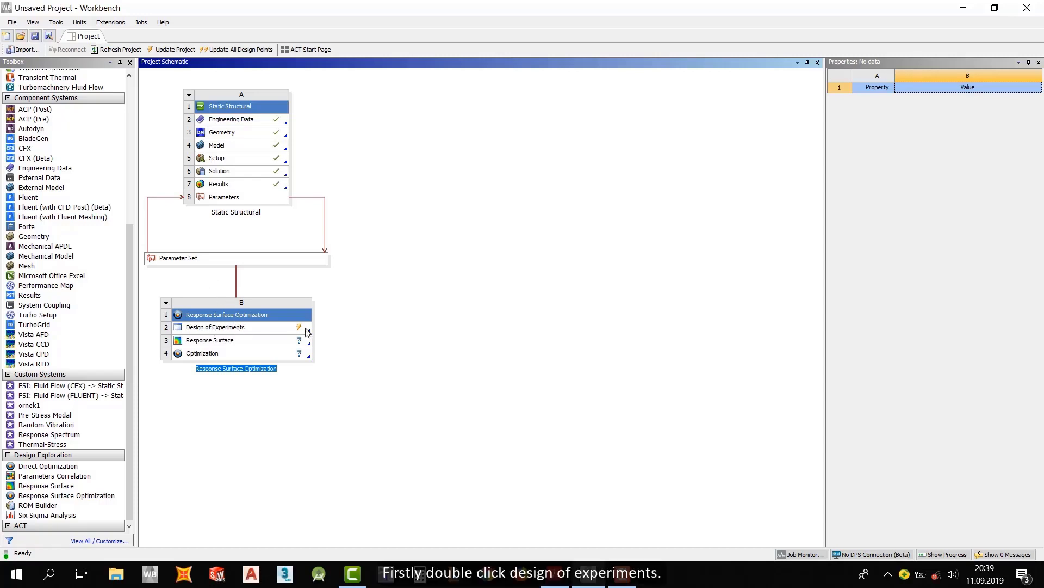
- Open the Design of Experiments component of the Response Surface Optimization system and display its properties
left_click(230, 328)
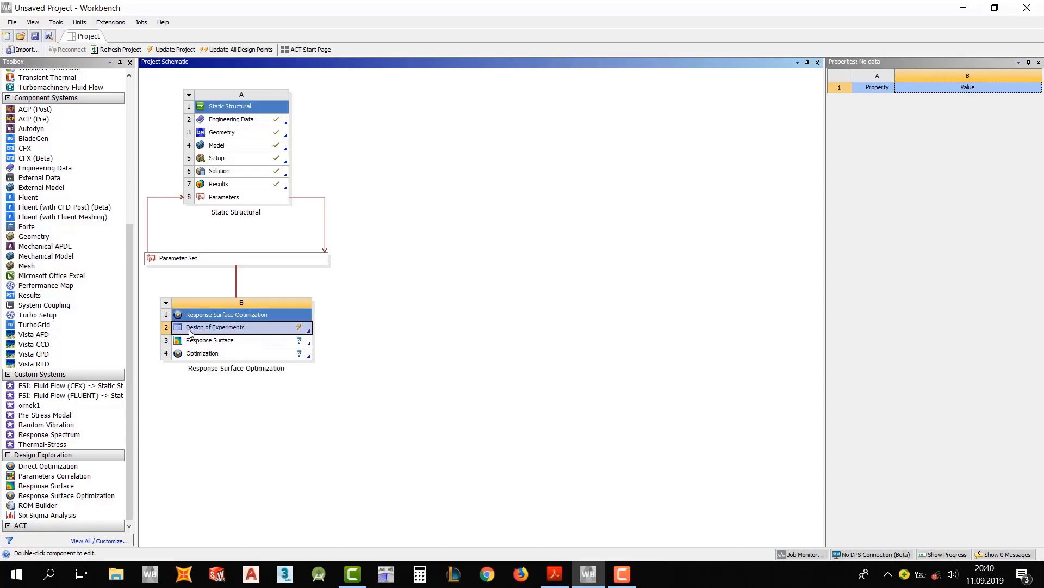
double_click(259, 328)
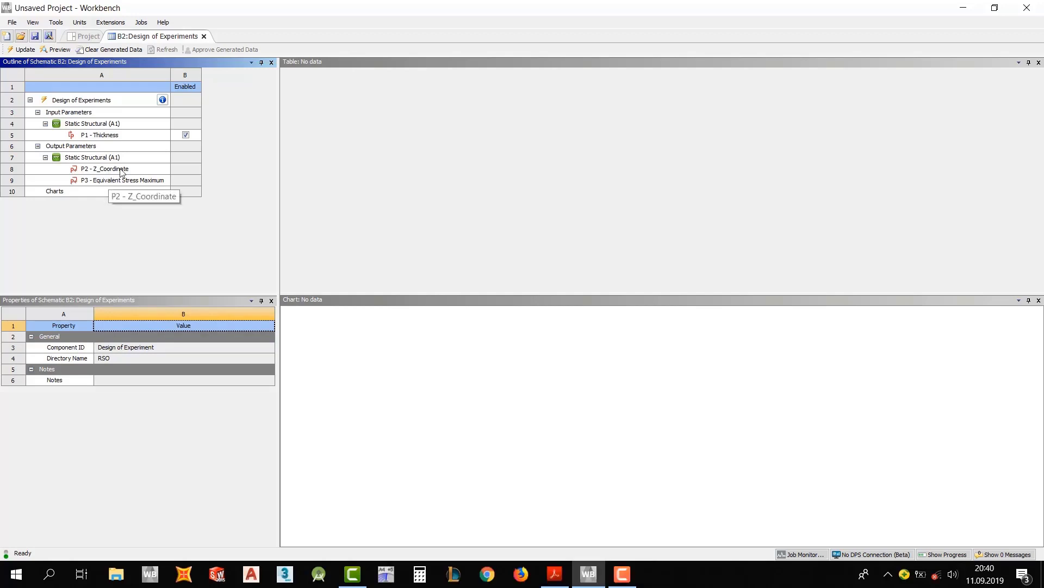
left_click(84, 97)
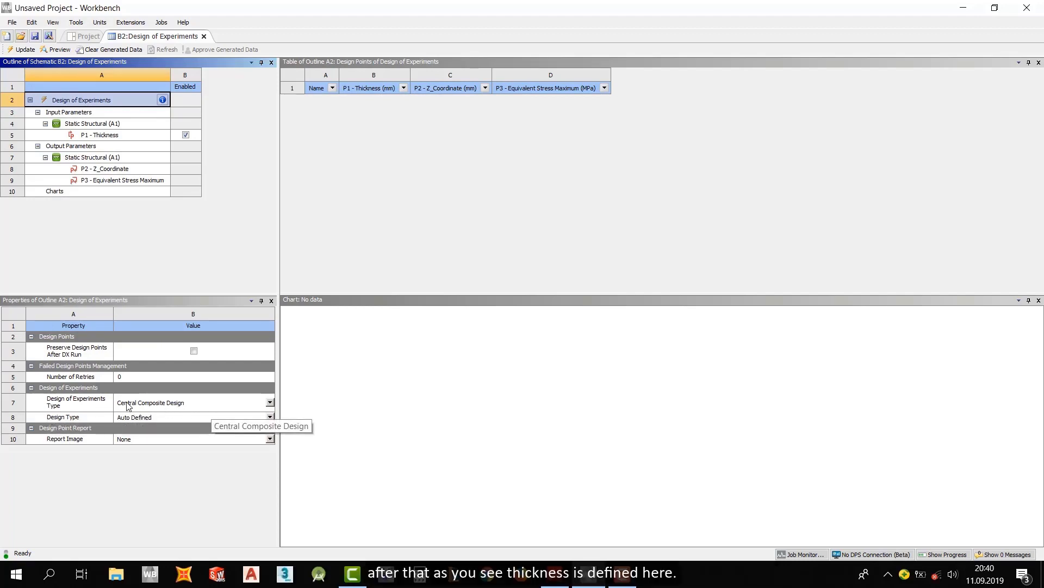
- Set the P1 - Thickness parameter's lower bound to 20 mm and upper bound to 60 mm
left_click(90, 135)
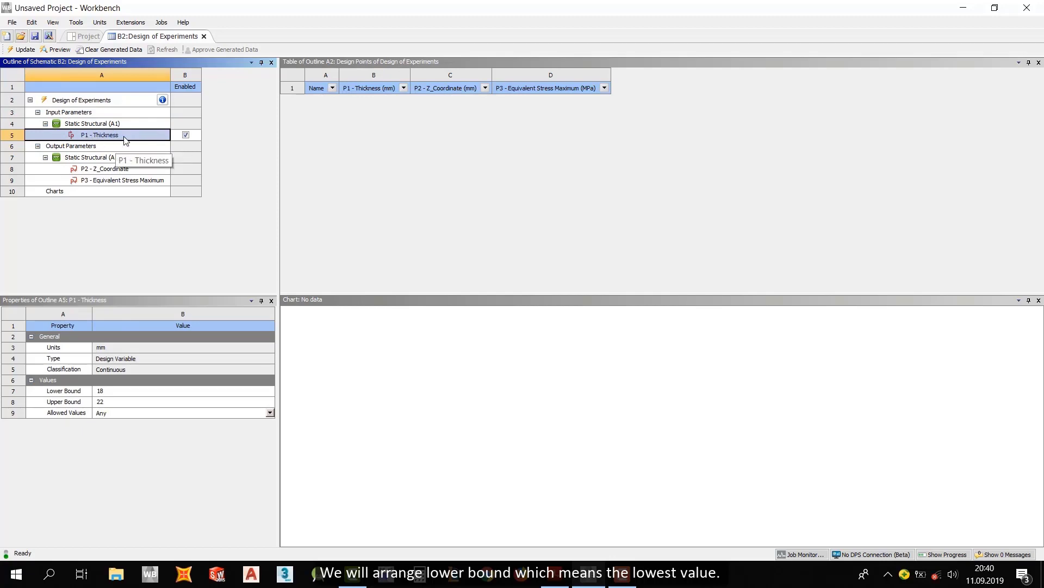
left_click(103, 392)
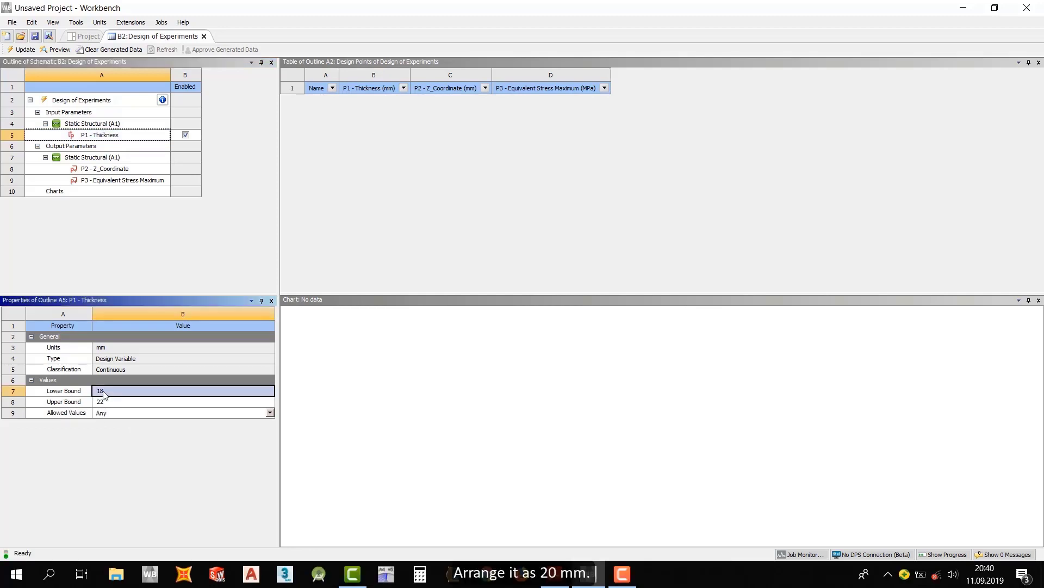
type("20")
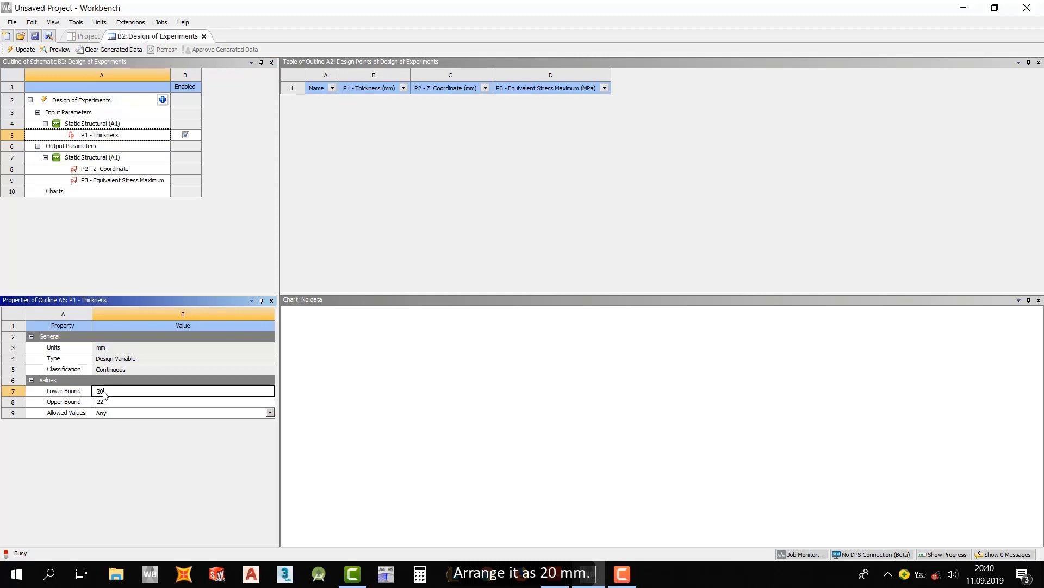
key("Return")
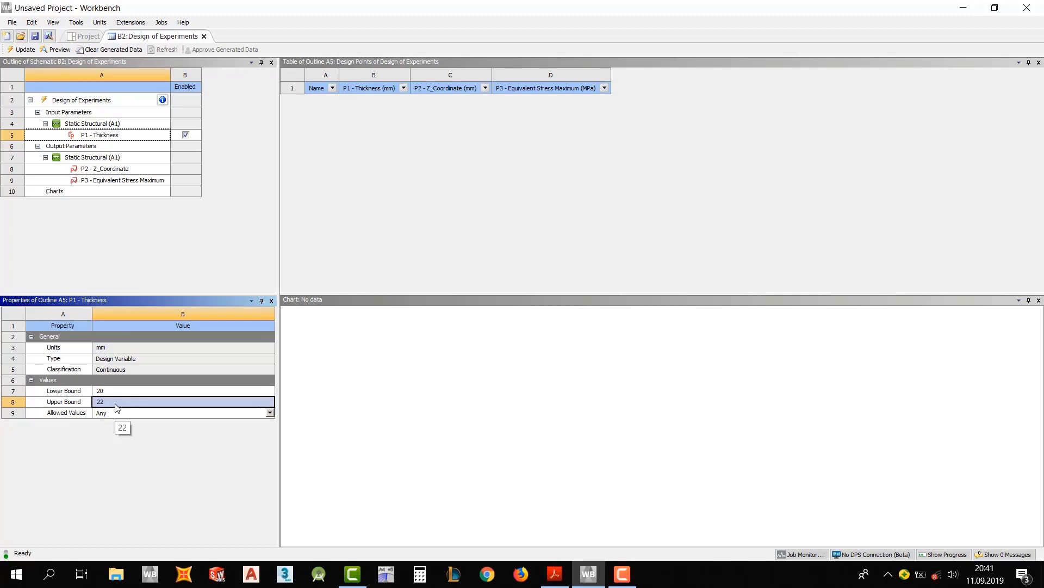
type("60")
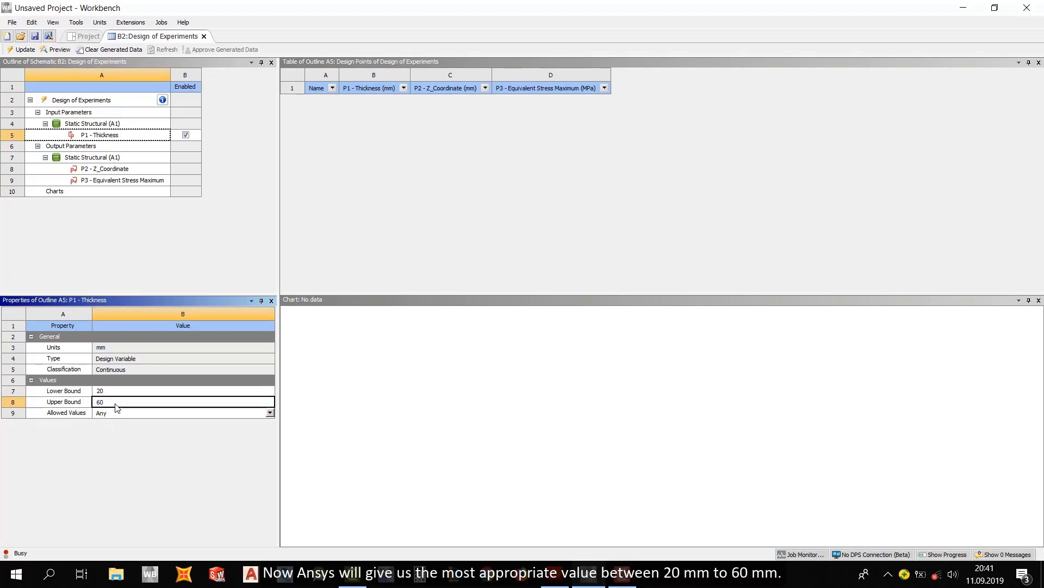
key("Return")
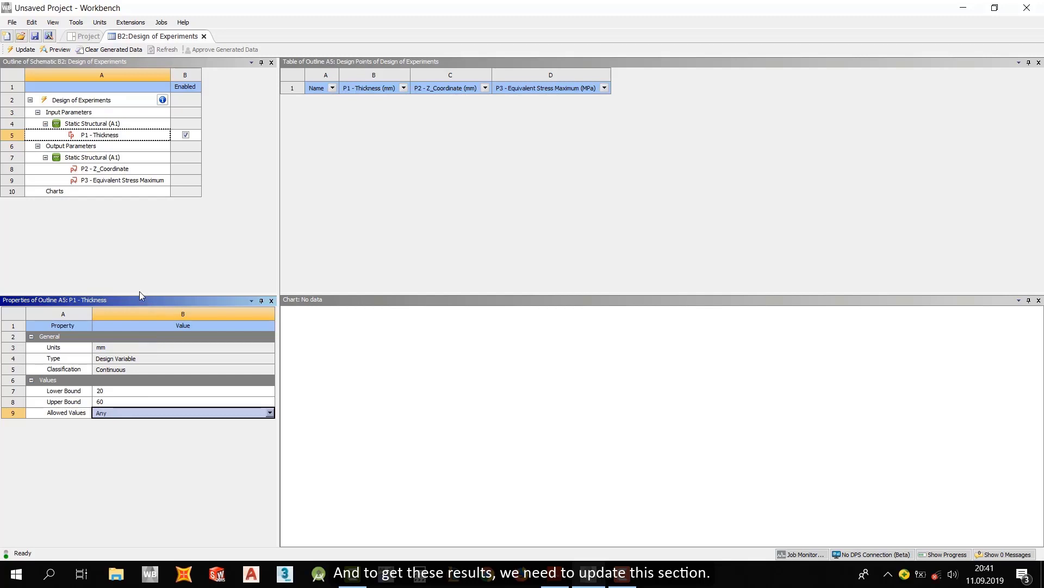
- Update the Design of Experiments with its progress shown, then close it to return to the project
left_click(18, 51)
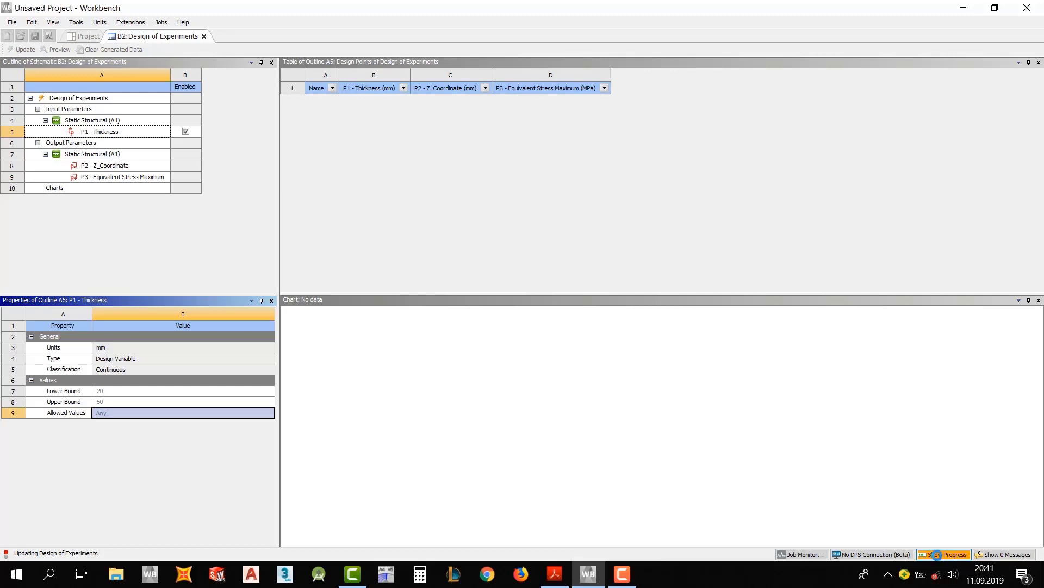
left_click(936, 554)
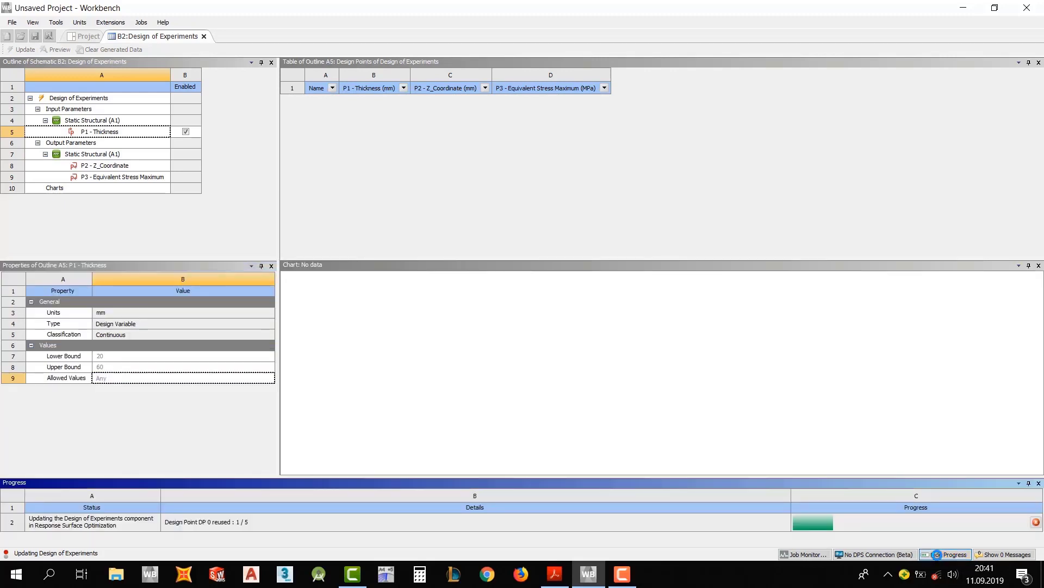
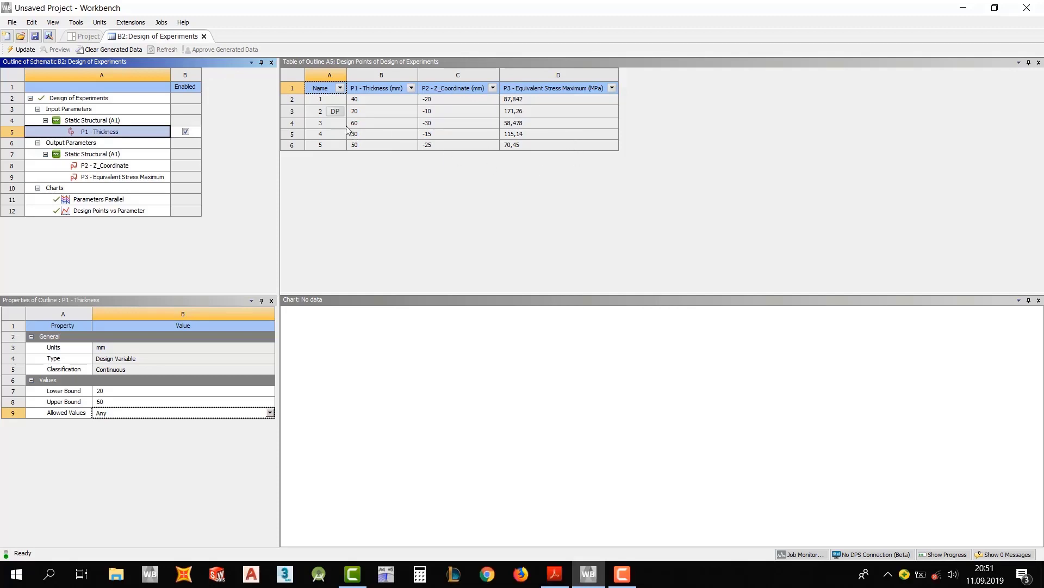
left_click(204, 37)
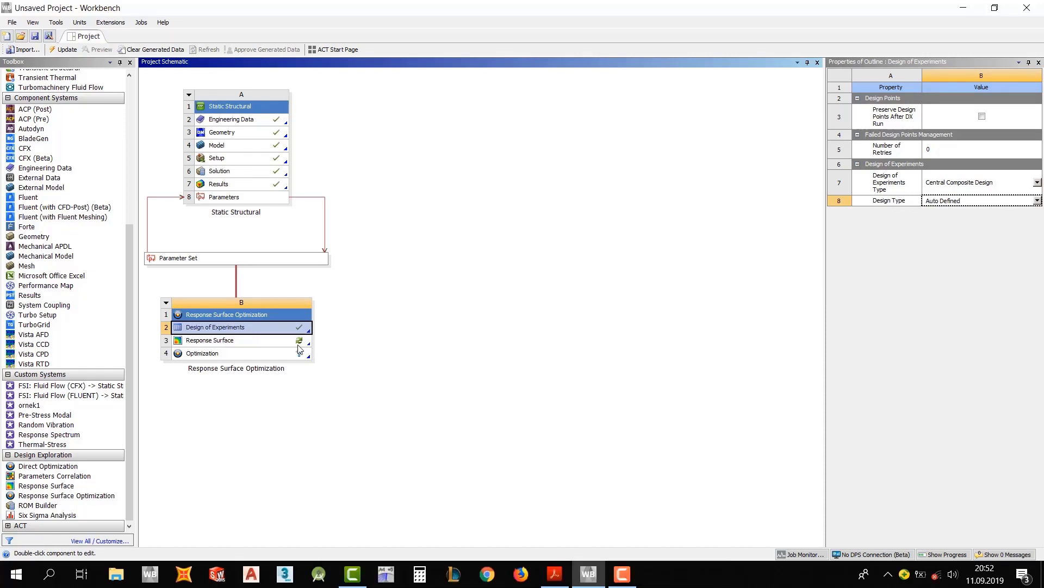
- Open and update the Response Surface component, then display the Response chart of its response point
double_click(213, 341)
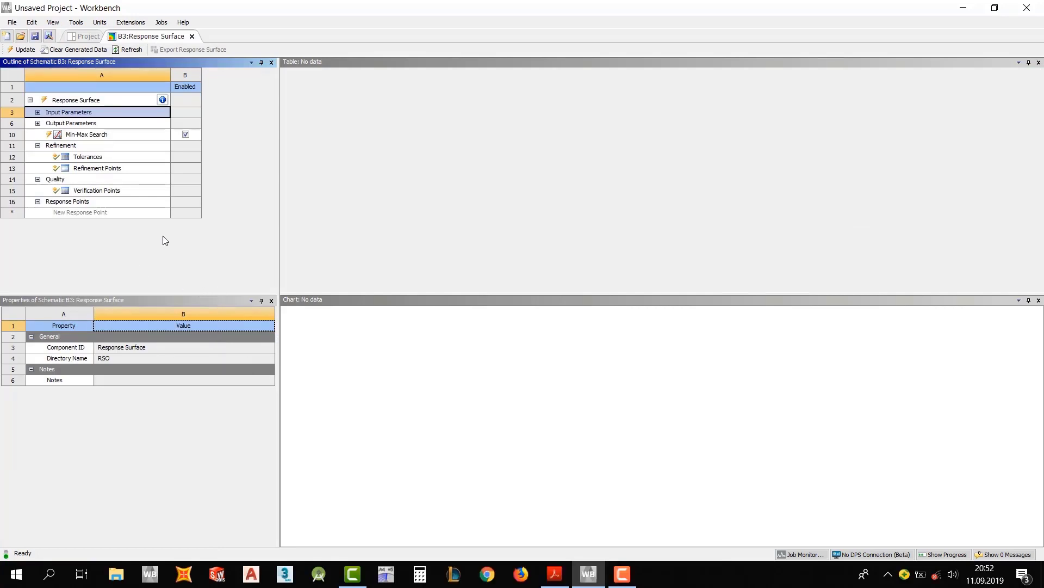
left_click(117, 191)
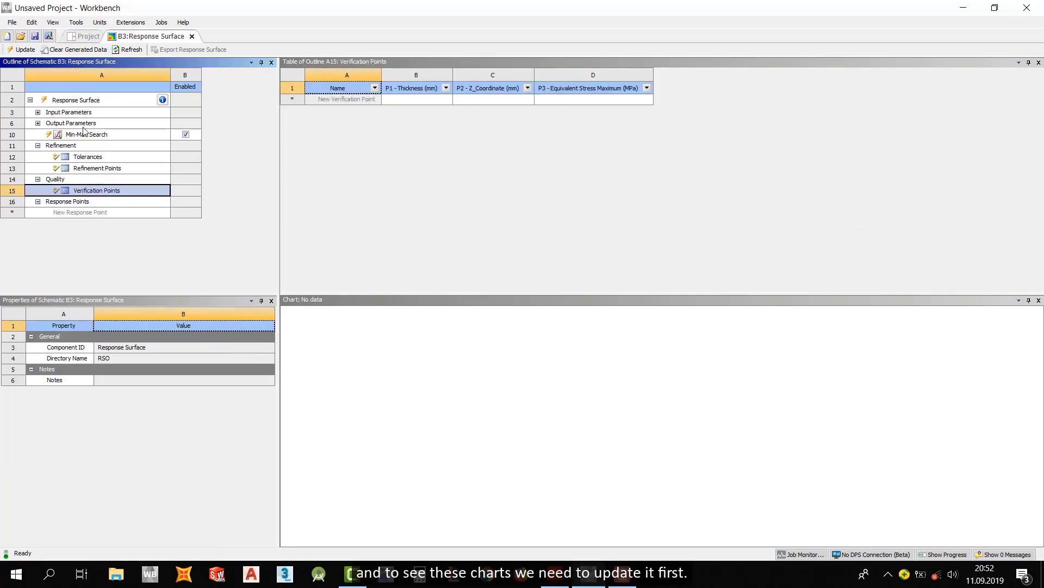
left_click(85, 136)
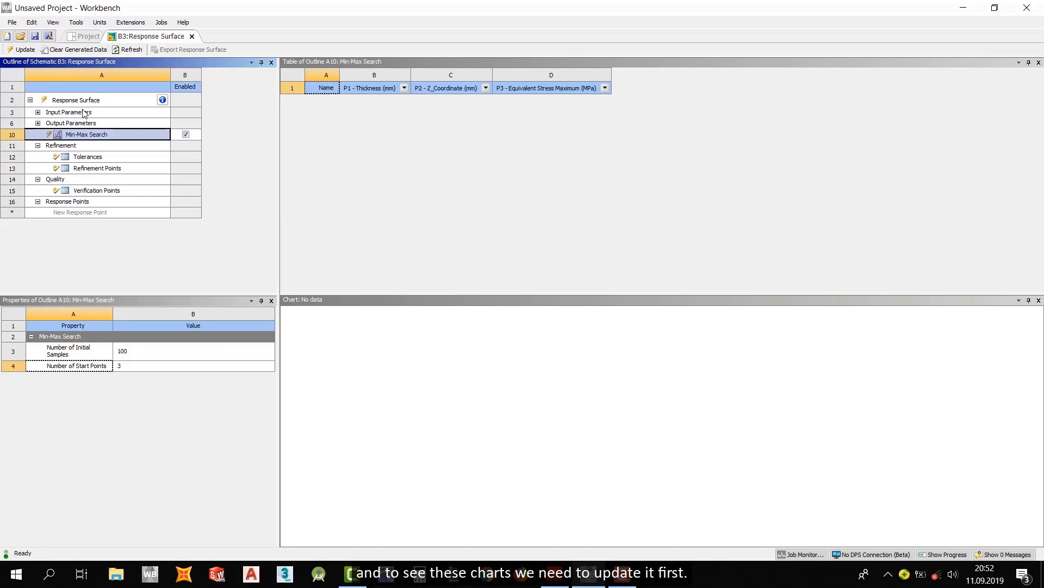
left_click(84, 101)
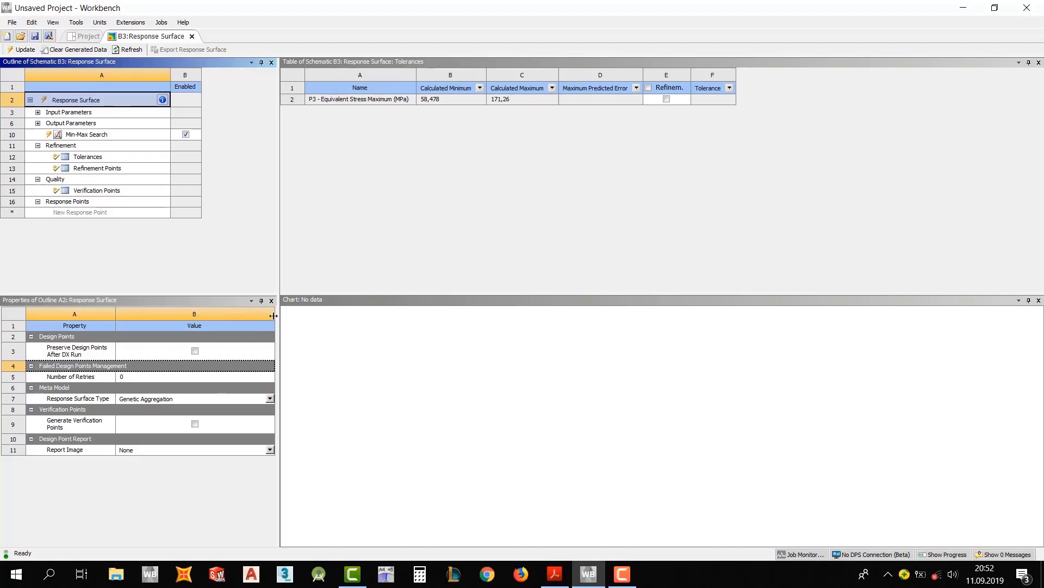
left_click(19, 50)
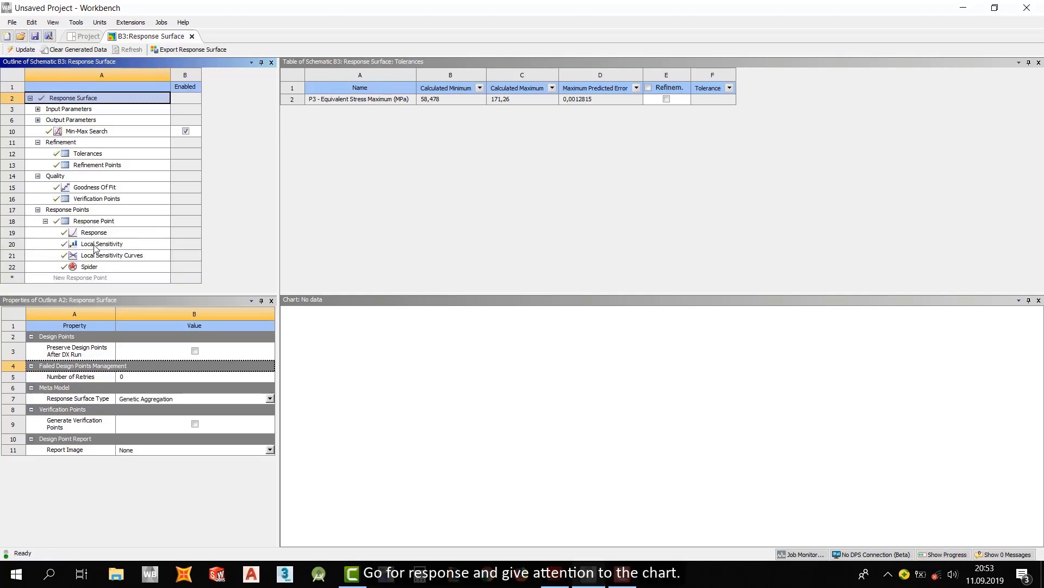
left_click(109, 234)
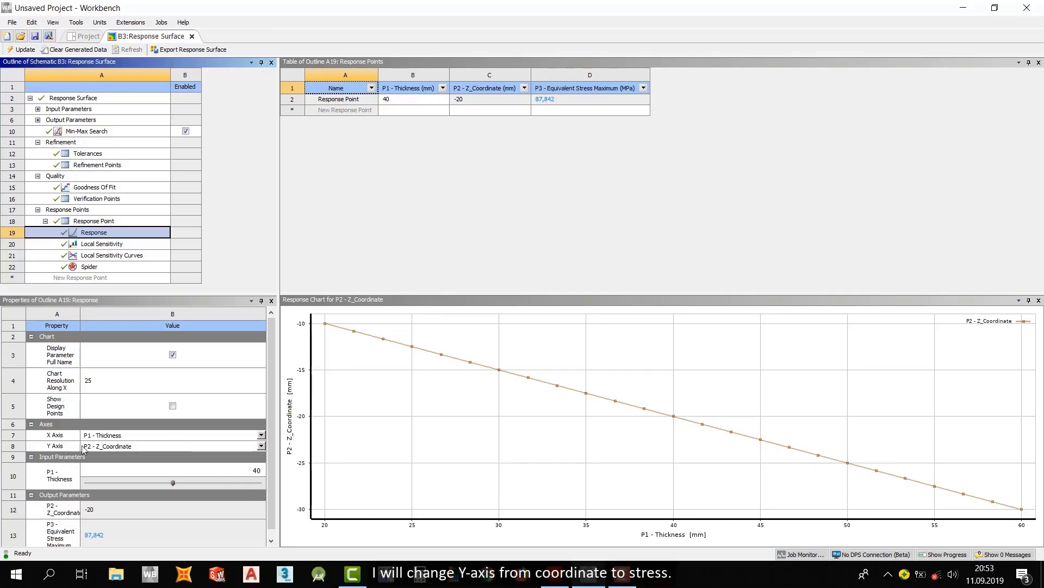
- Plot P3 - Equivalent Stress Maximum on the Response chart's Y axis against P1 - Thickness
left_click(261, 446)
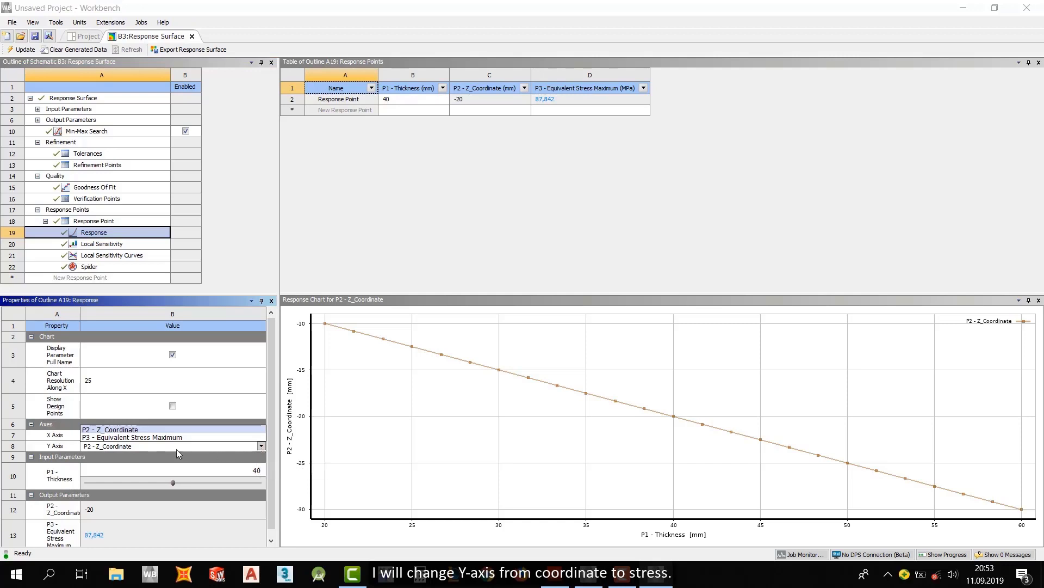
left_click(117, 438)
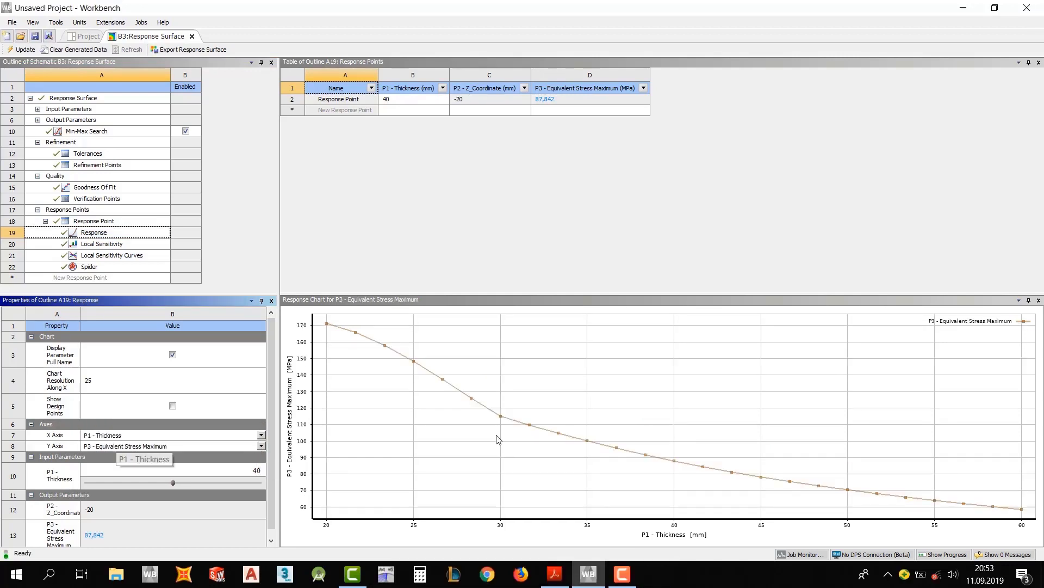
mouse_move(1019, 515)
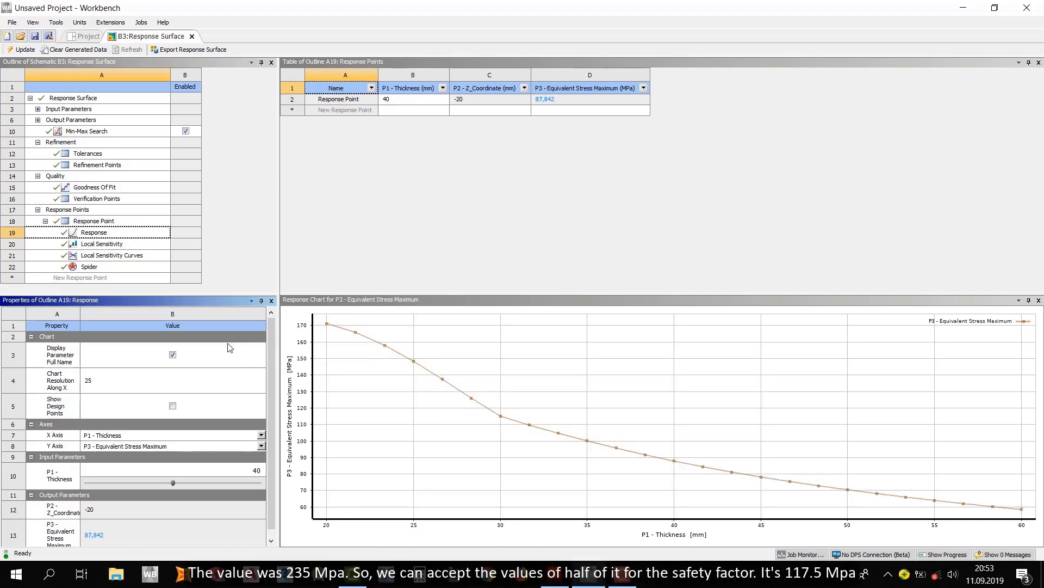
left_click(559, 576)
left_click(559, 578)
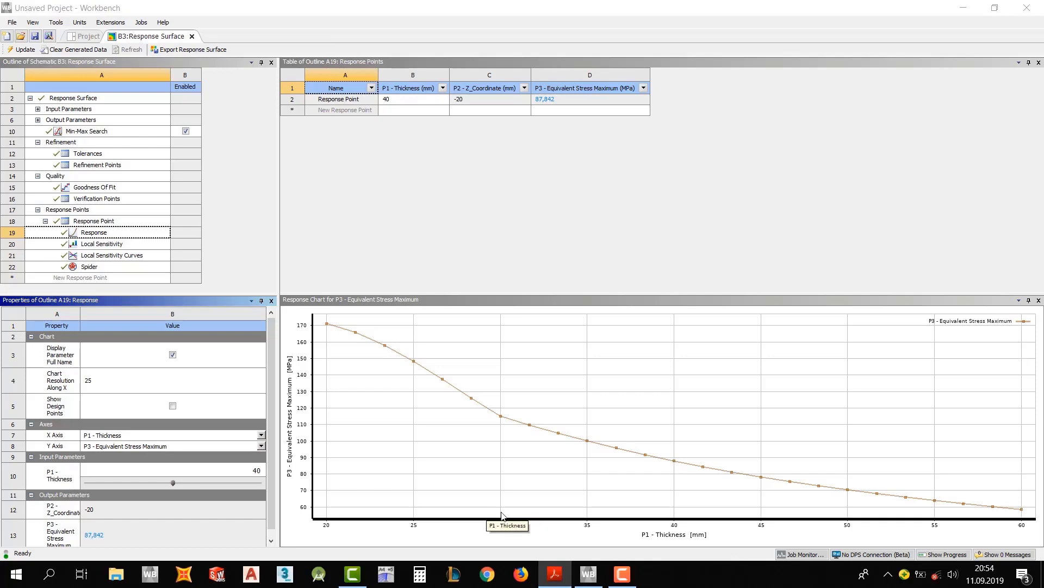
- Close the Response Surface component, then open the Optimization component and review its method and sample settings
left_click(192, 36)
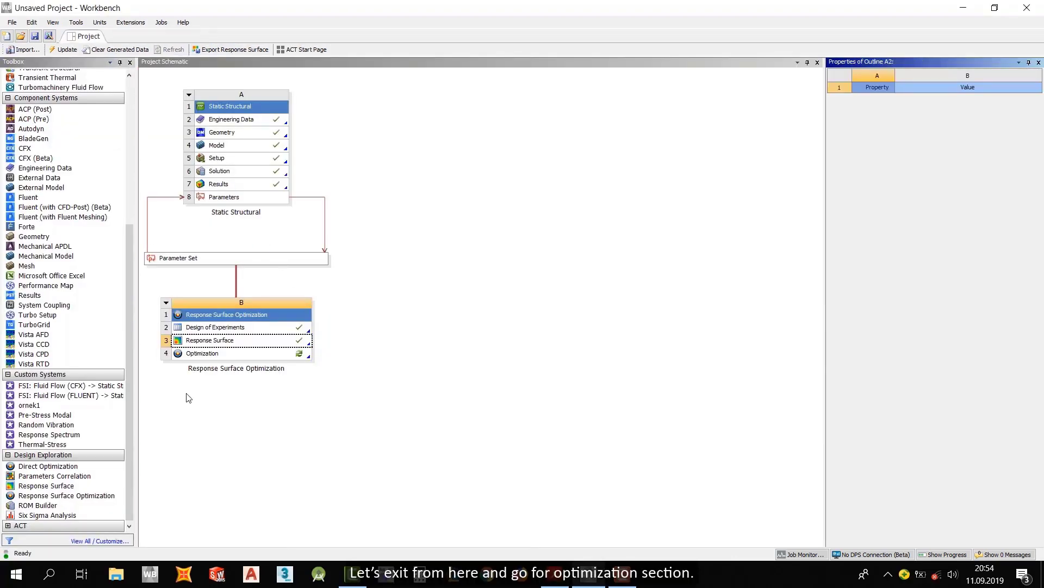
double_click(206, 352)
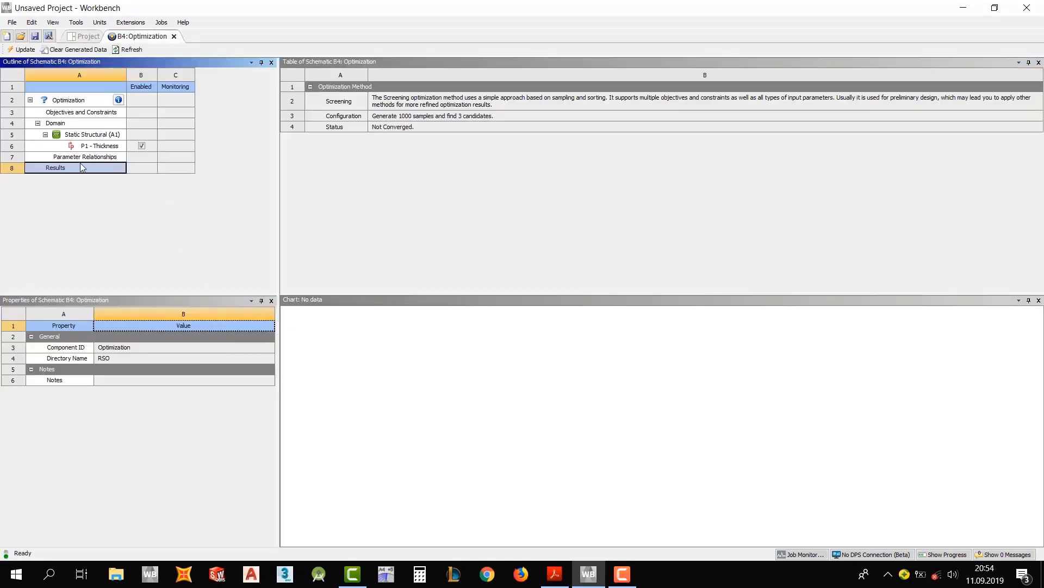
left_click(68, 103)
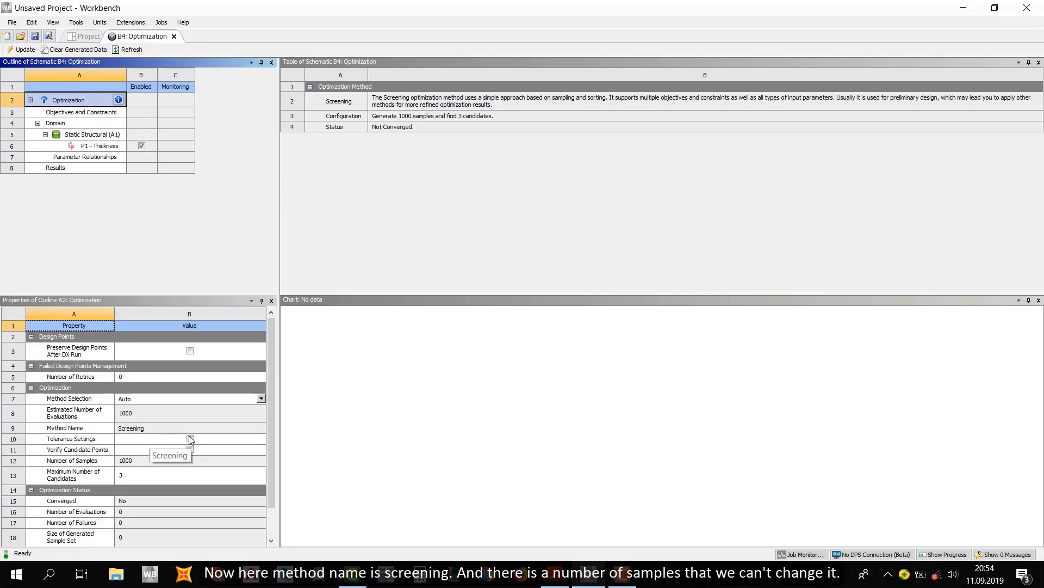
left_click(142, 462)
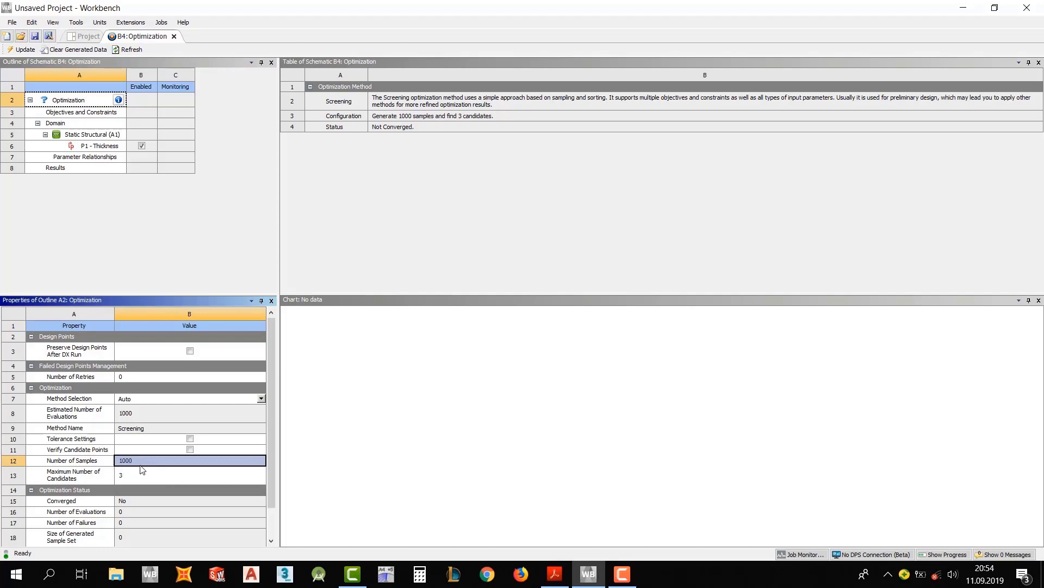
scroll(133, 457, "down", 1)
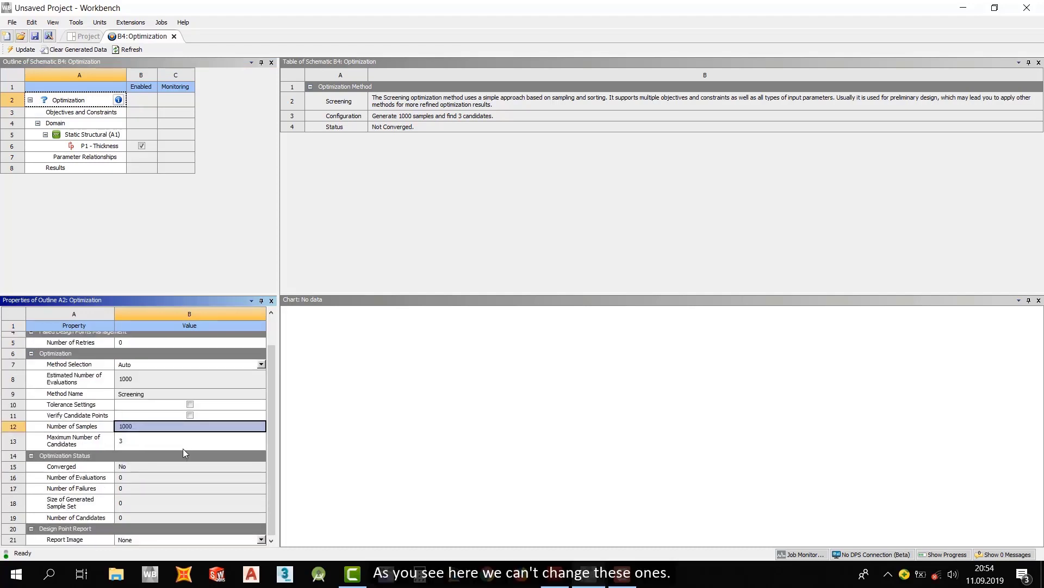
scroll(140, 451, "up", 1)
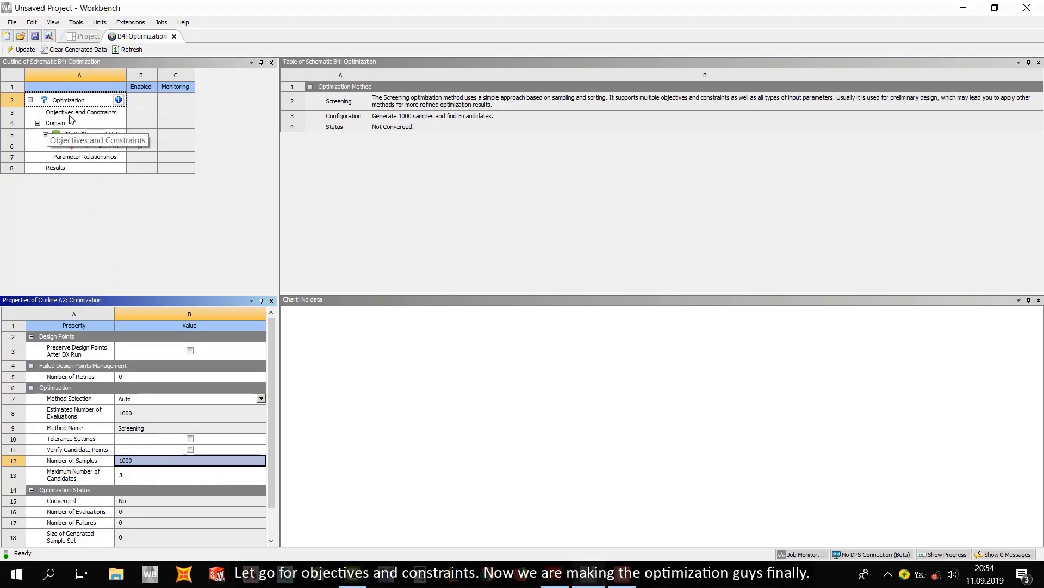
- Add P3 - Equivalent Stress Maximum to the Objectives and Constraints table with the objective type No Objective
left_click(93, 113)
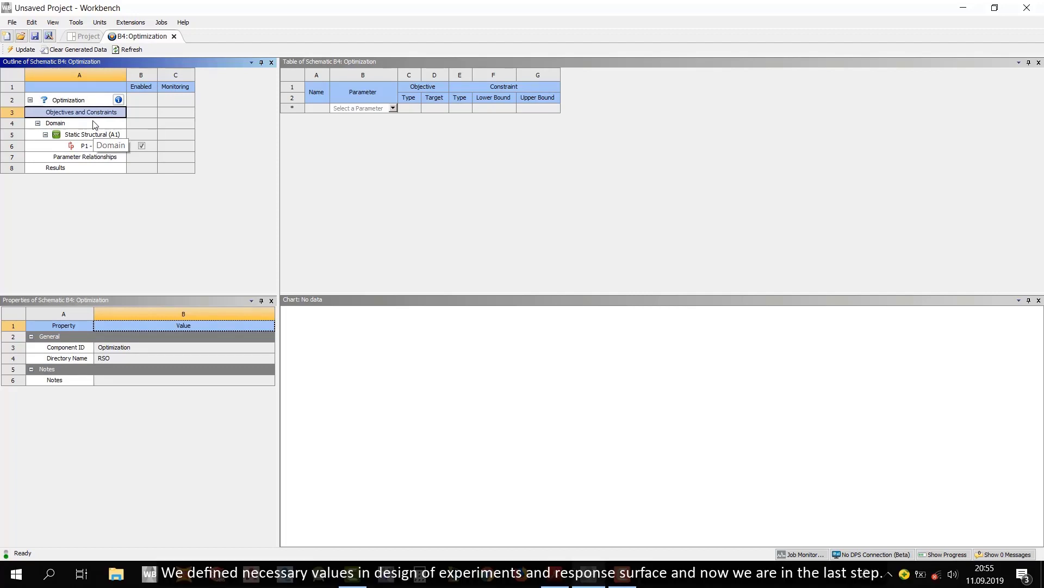
left_click(84, 36)
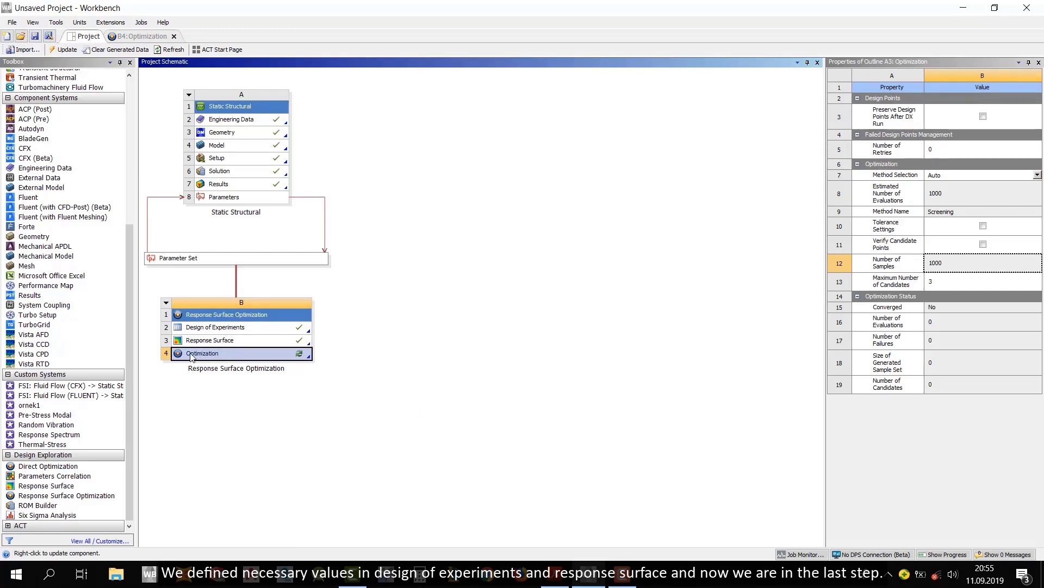
left_click(135, 36)
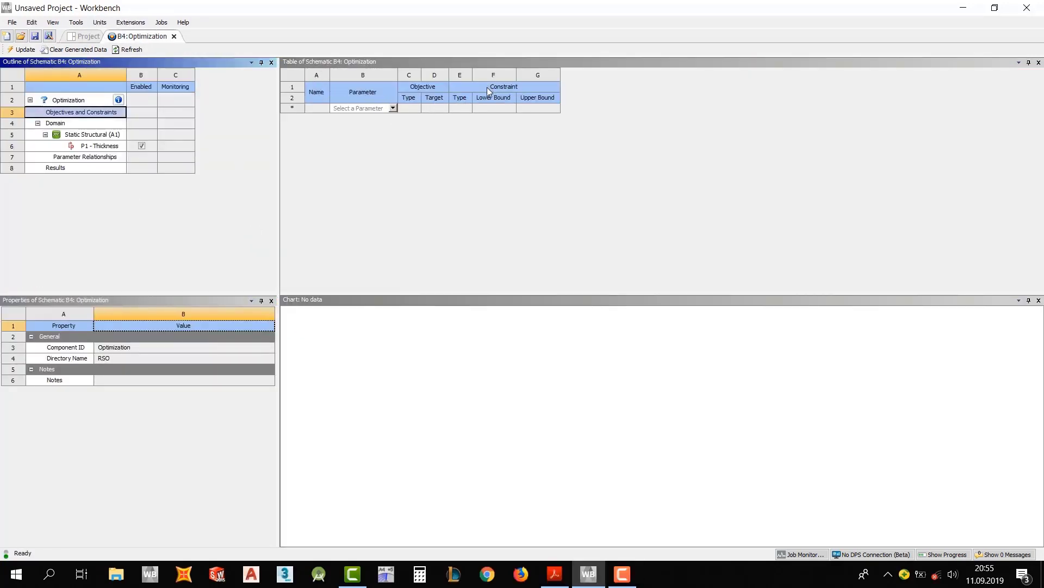
left_click(393, 107)
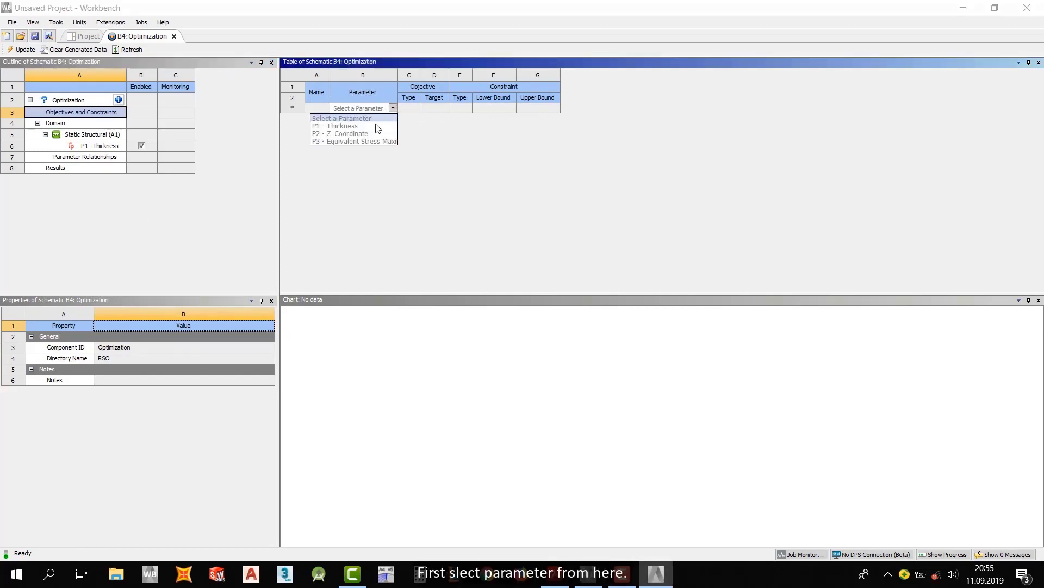
left_click(341, 141)
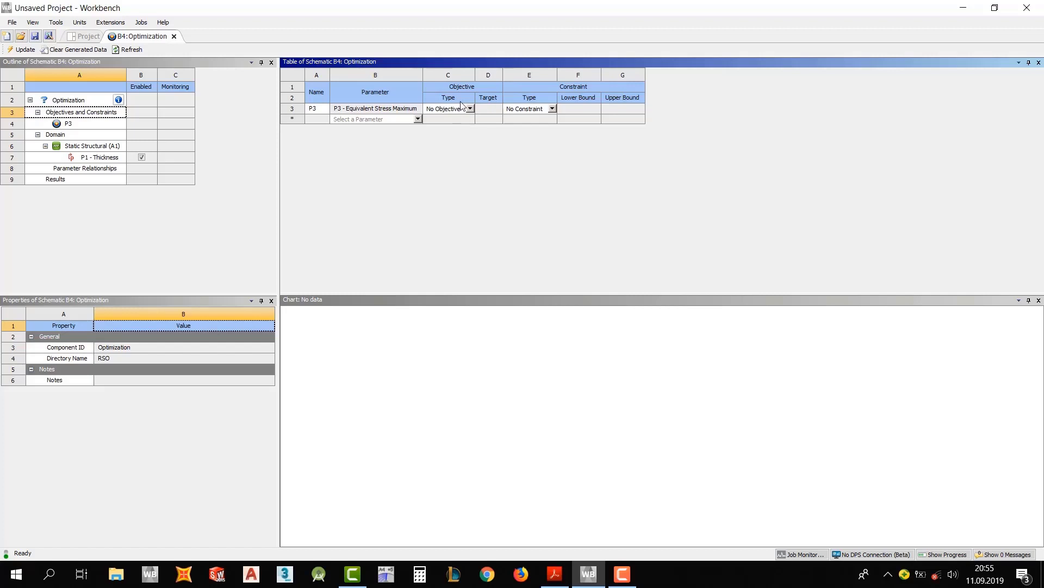
left_click(470, 108)
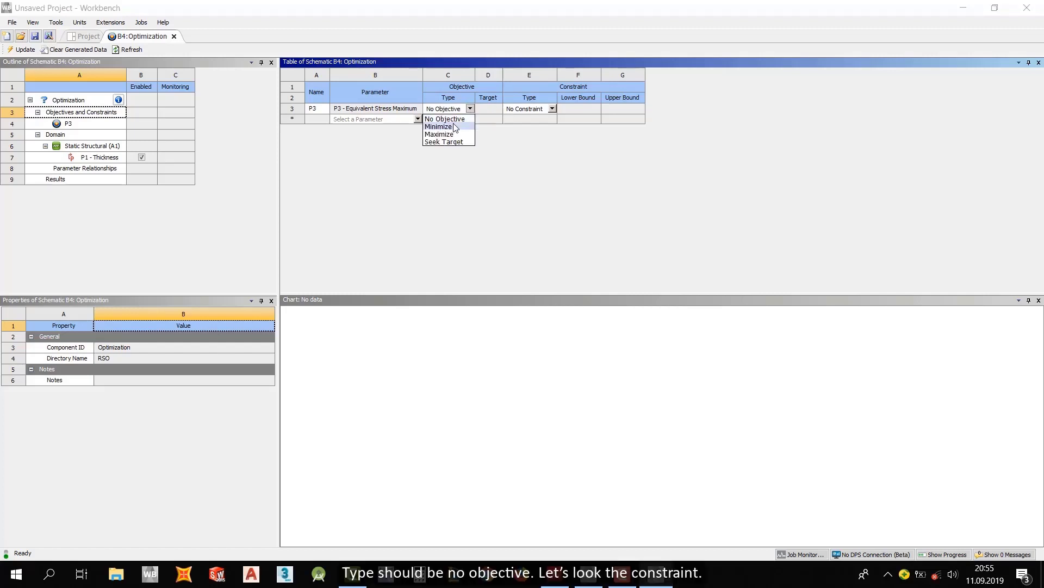
left_click(441, 118)
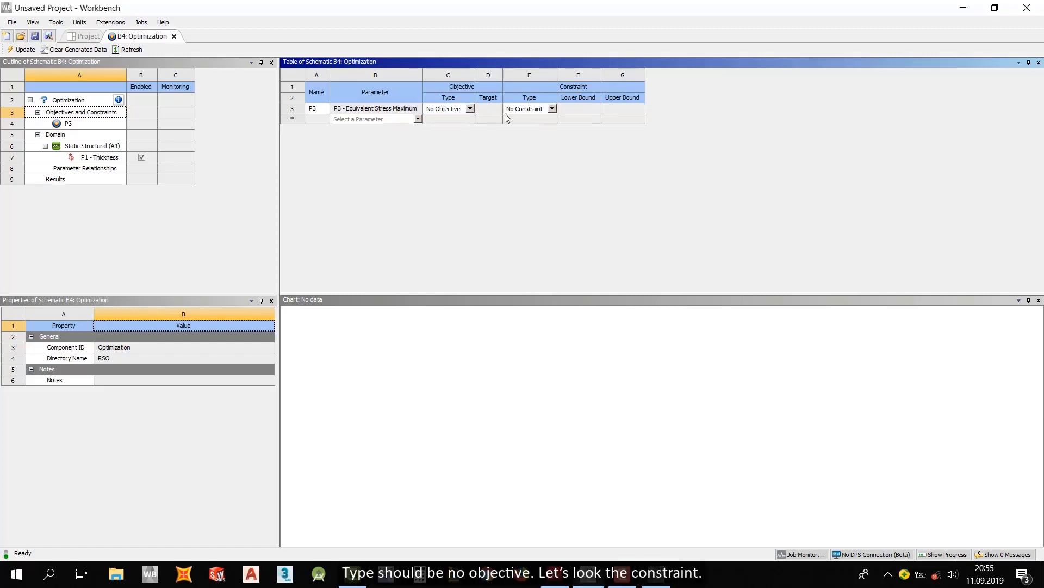
- Constrain P3 - Equivalent Stress Maximum to Values >= Lower Bound with a lower bound of 0 MPa
left_click(551, 108)
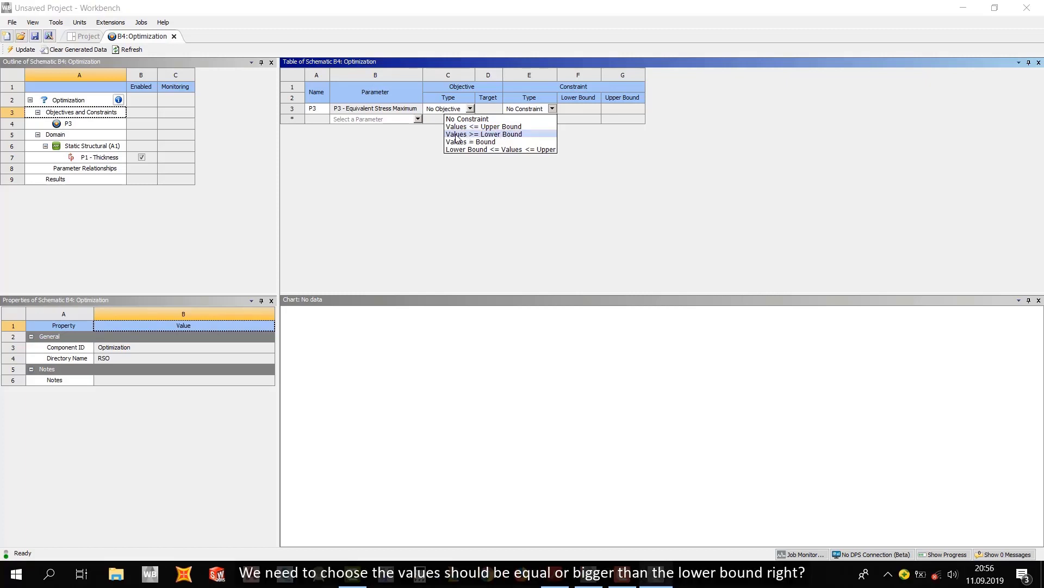
left_click(527, 133)
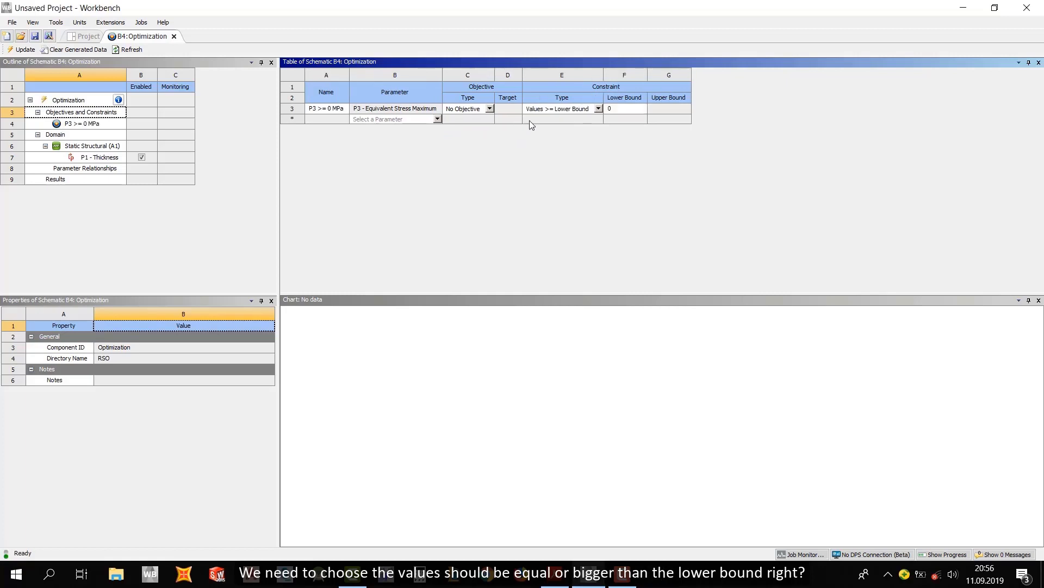
left_click(625, 108)
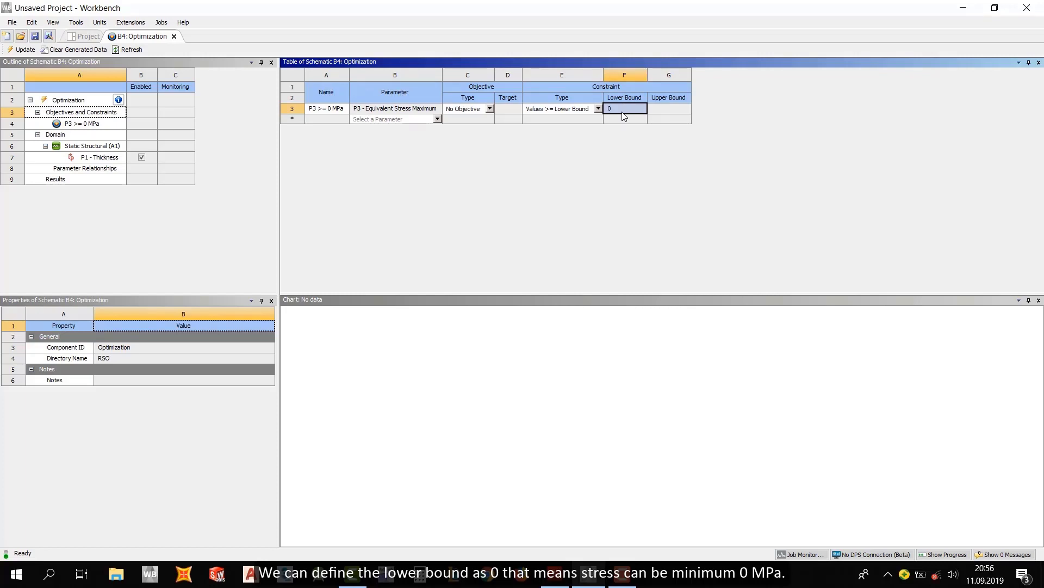
type("0")
key("Return")
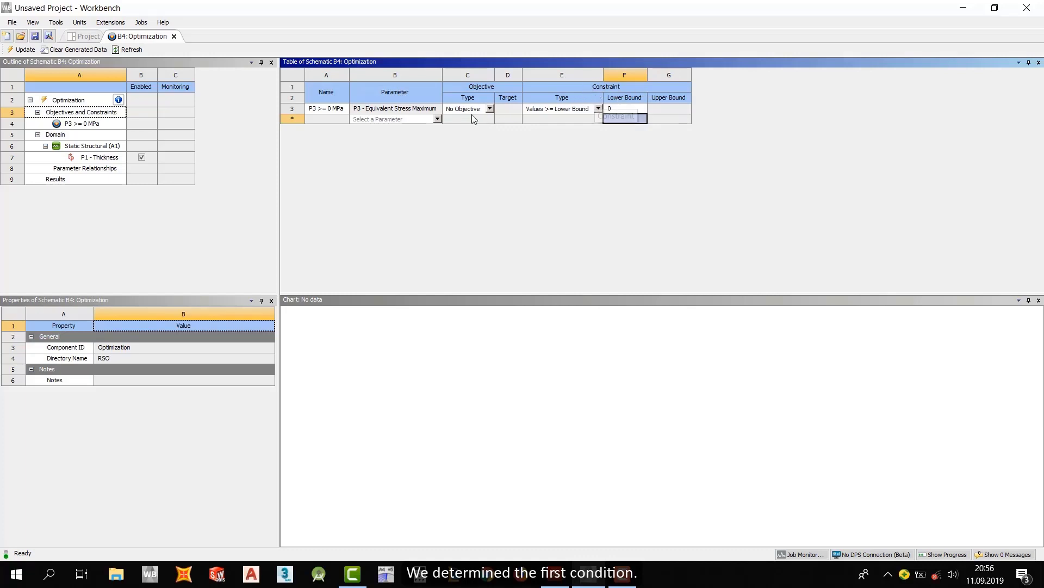
- Add P1 - Thickness to the Objectives and Constraints table and set its objective to Minimize
left_click(437, 119)
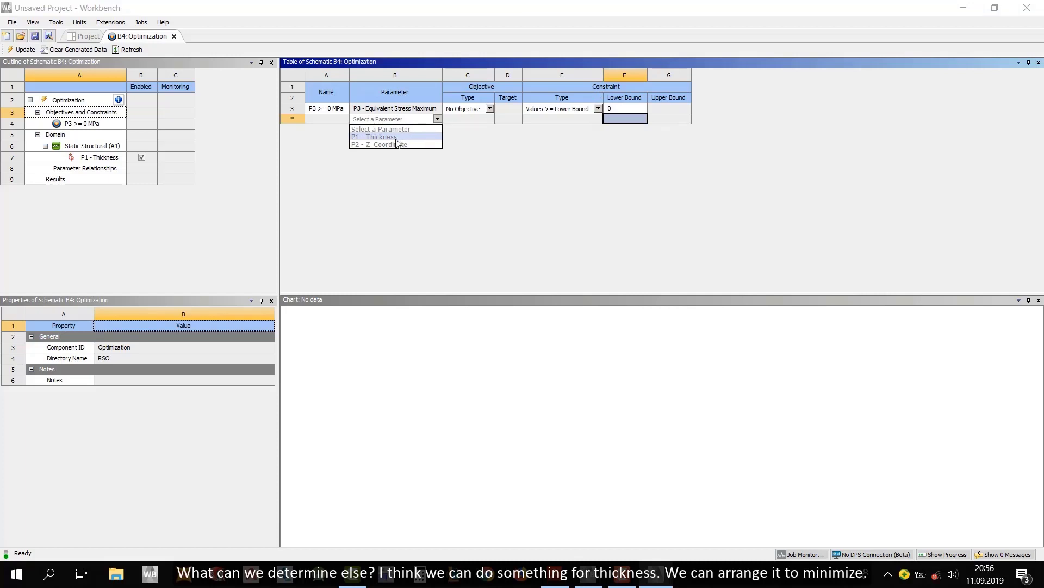
left_click(368, 140)
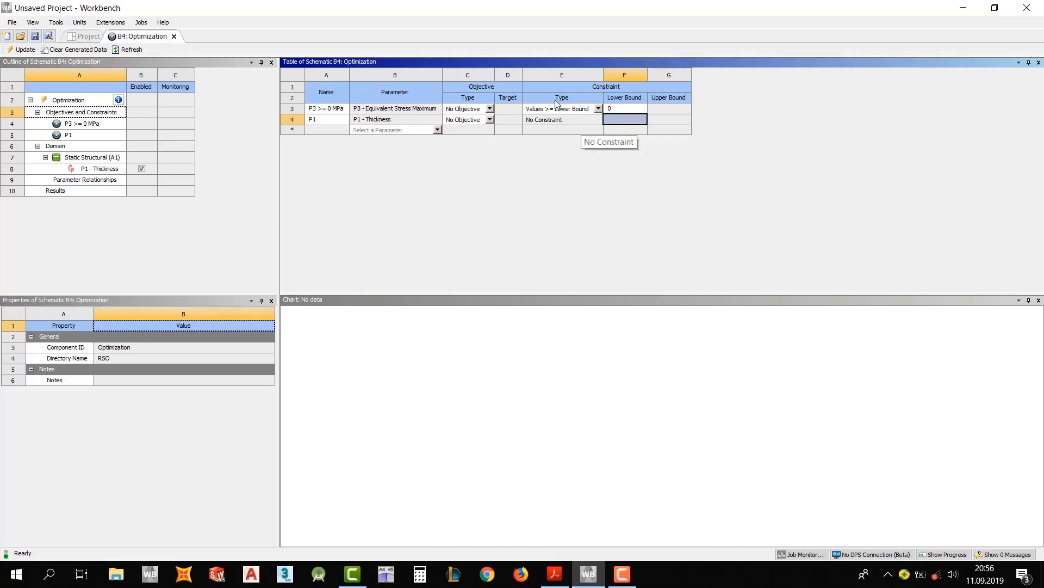
left_click(490, 119)
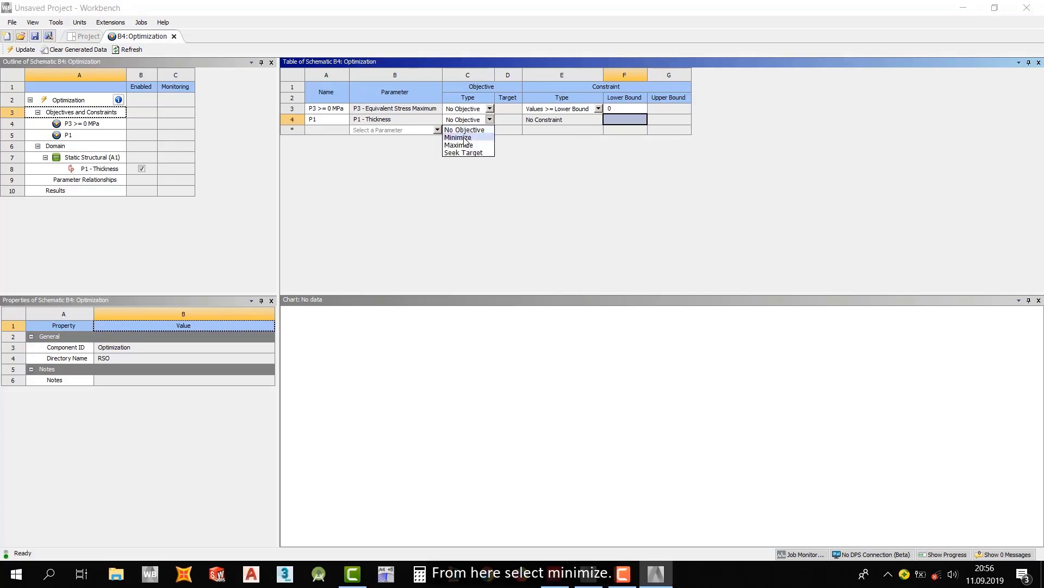
left_click(465, 139)
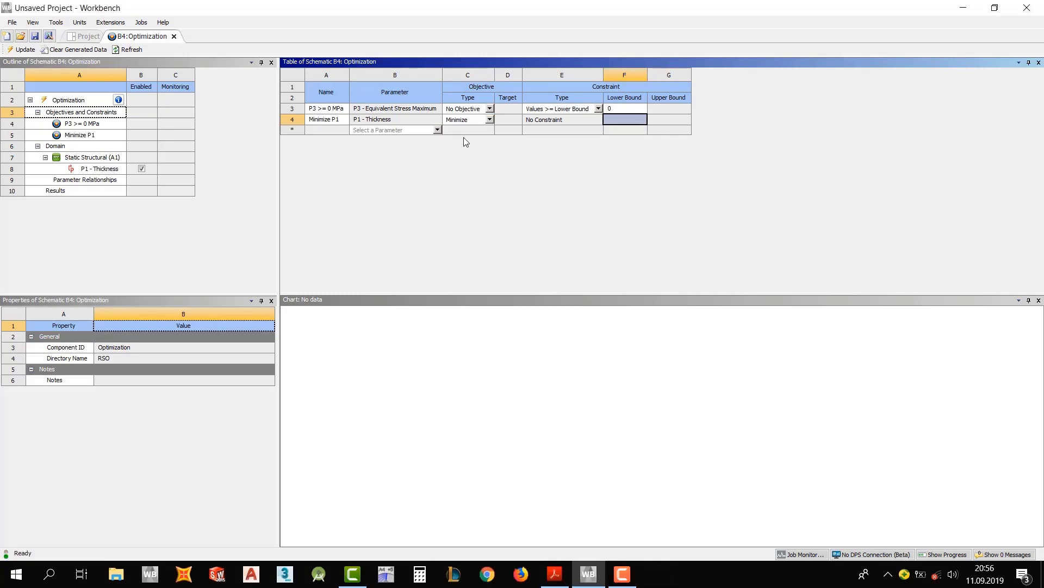
left_click(436, 129)
left_click(437, 131)
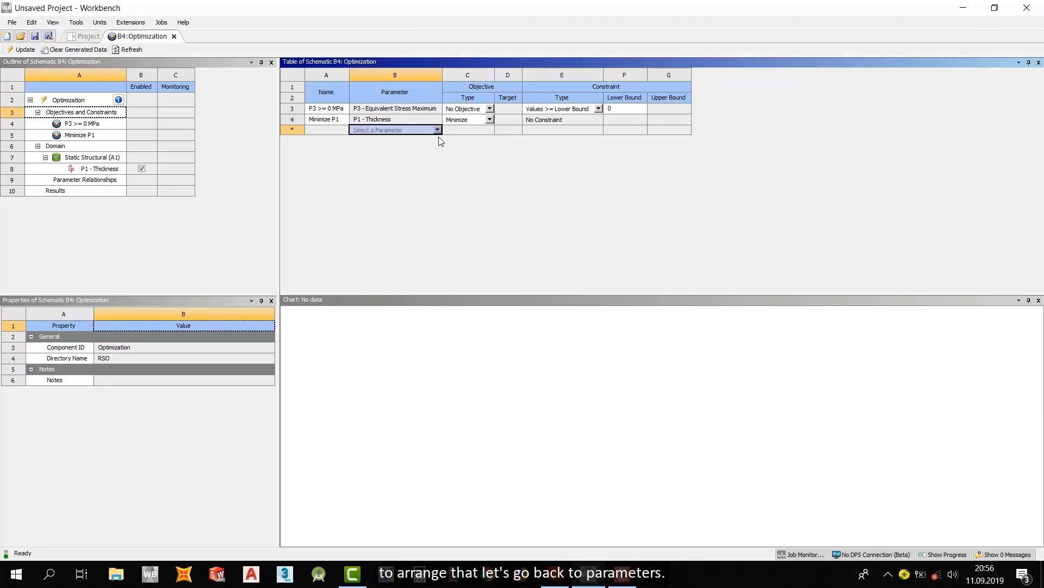
- Return to the project, open the Parameter Set and add a new input parameter named Safety_Factor
left_click(85, 37)
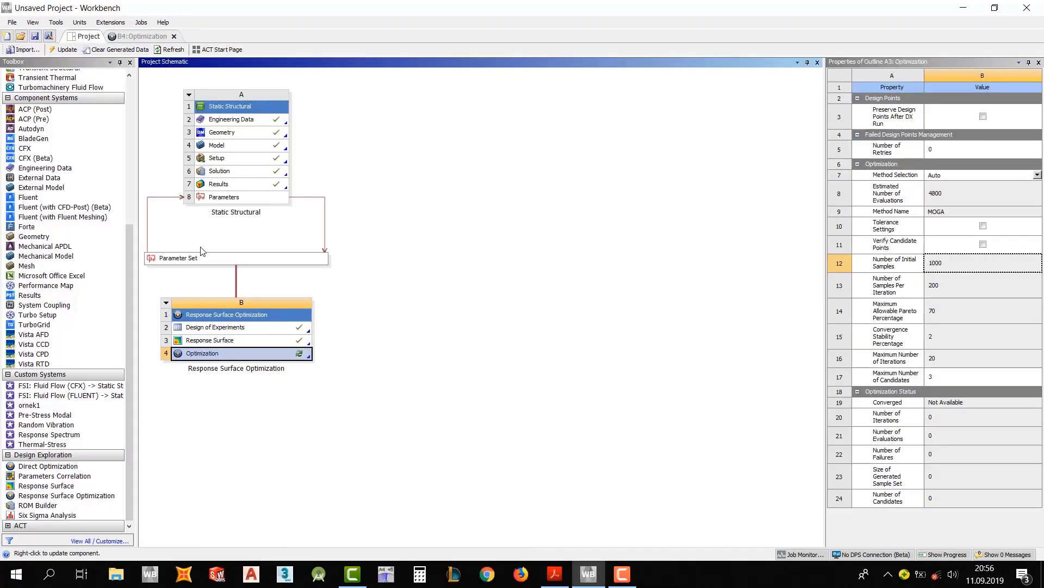
double_click(195, 258)
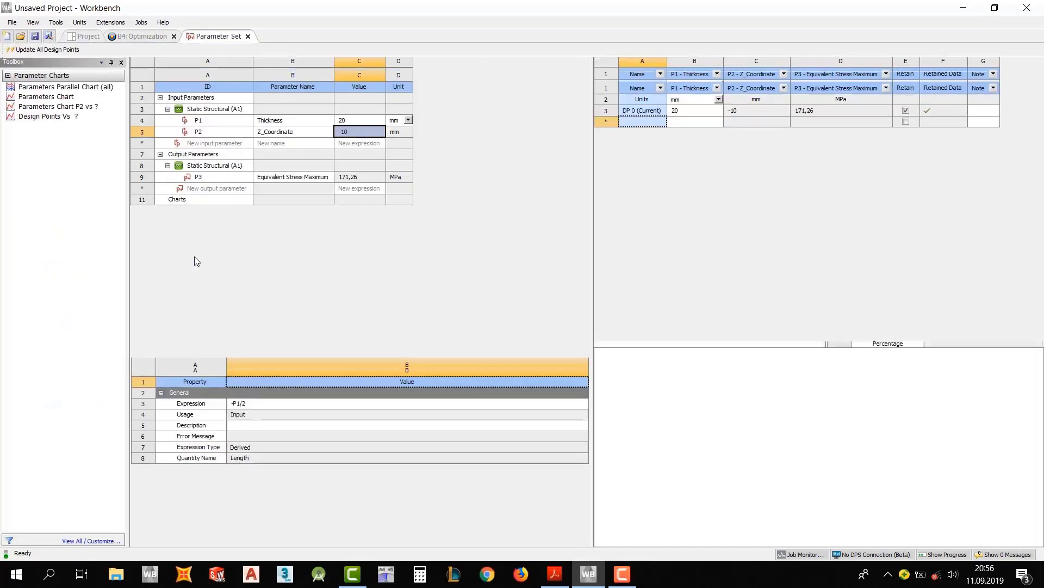
left_click(220, 144)
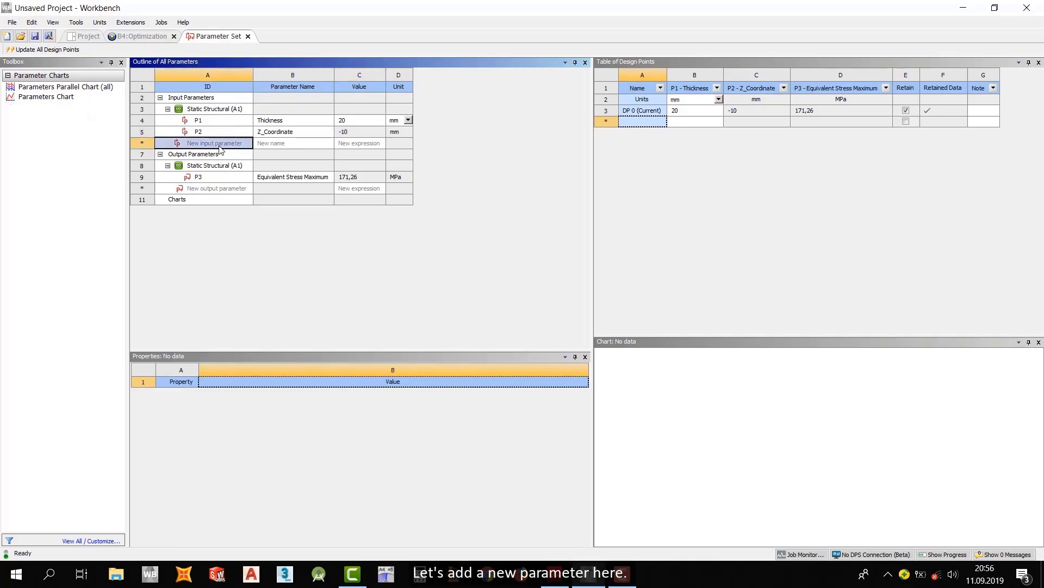
left_click(277, 143)
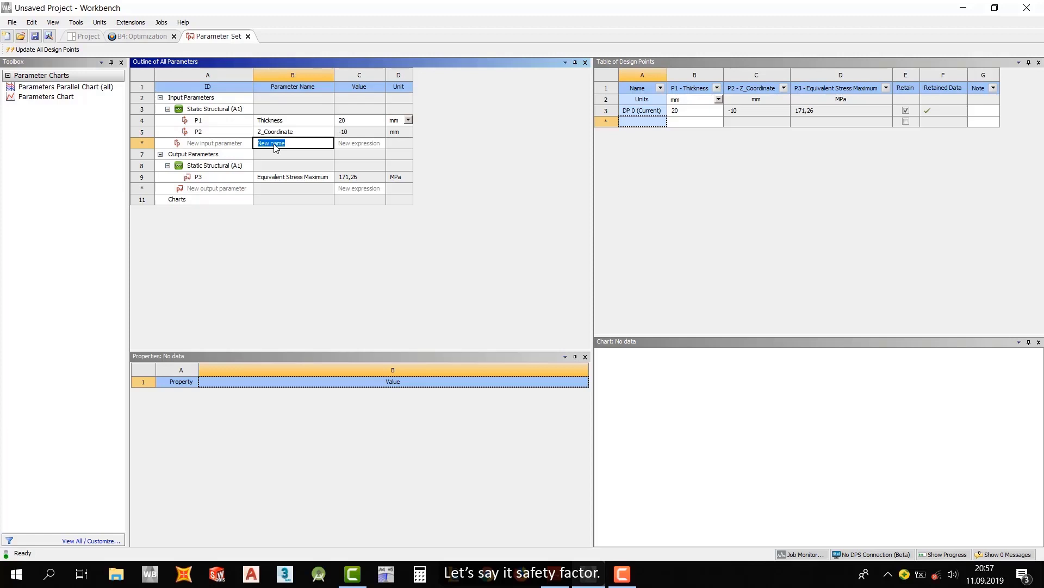
type("S")
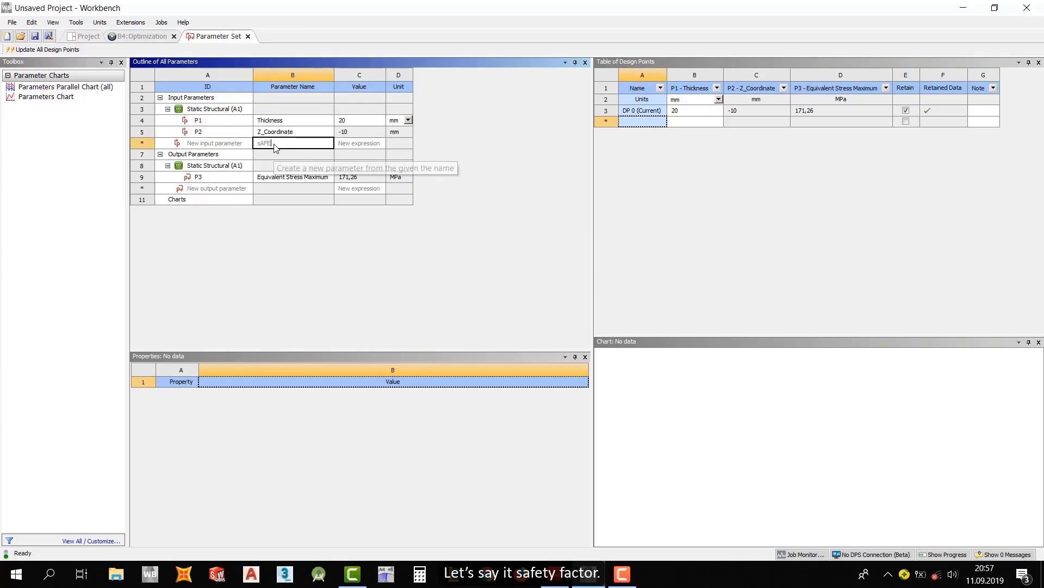
type("afety Factor")
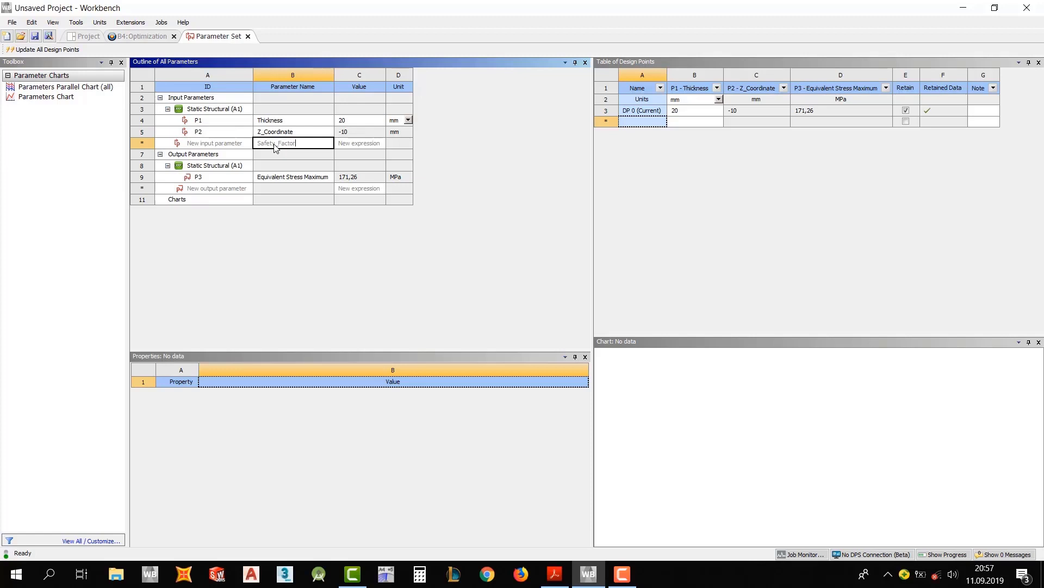
key("Return")
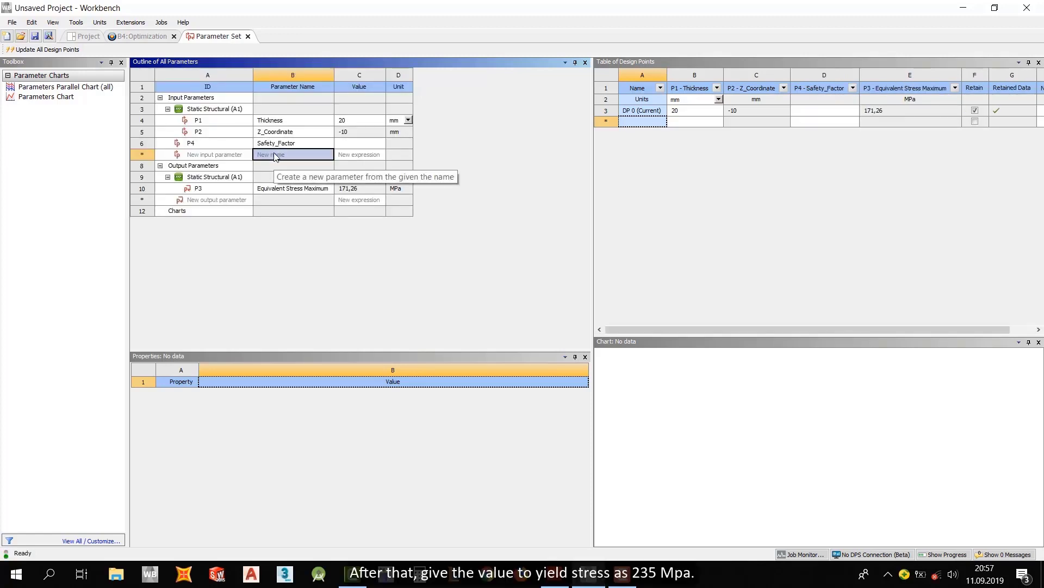
- Add a new input parameter named Yield_Stress and set its value to 235
type("Ye")
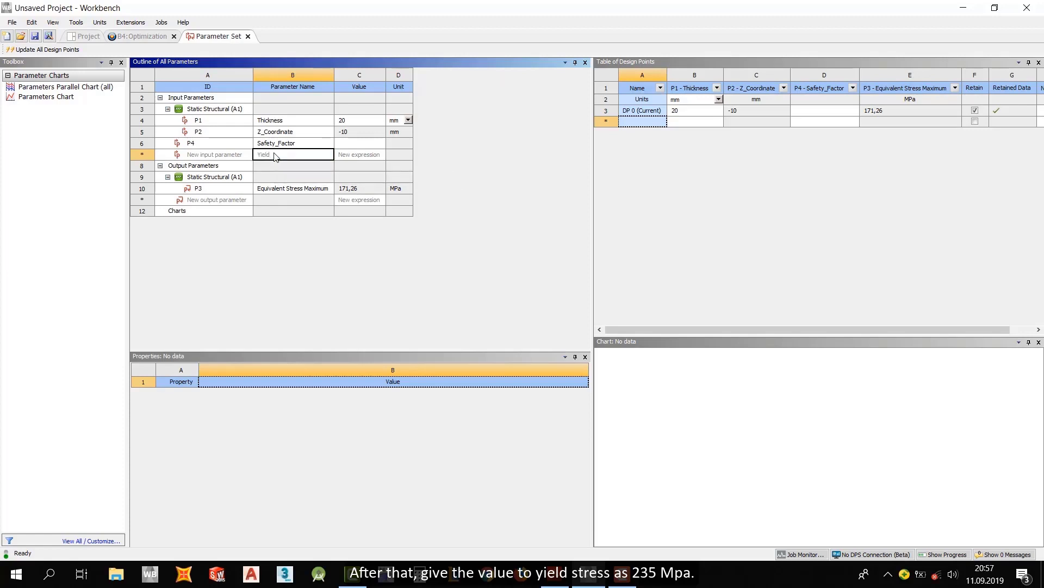
type("ild_S")
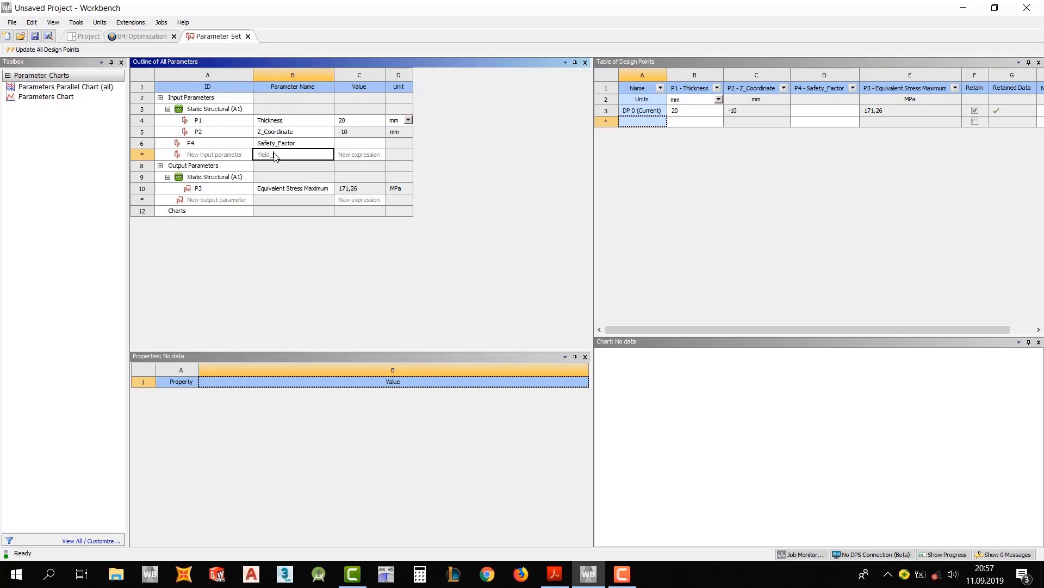
type("tress")
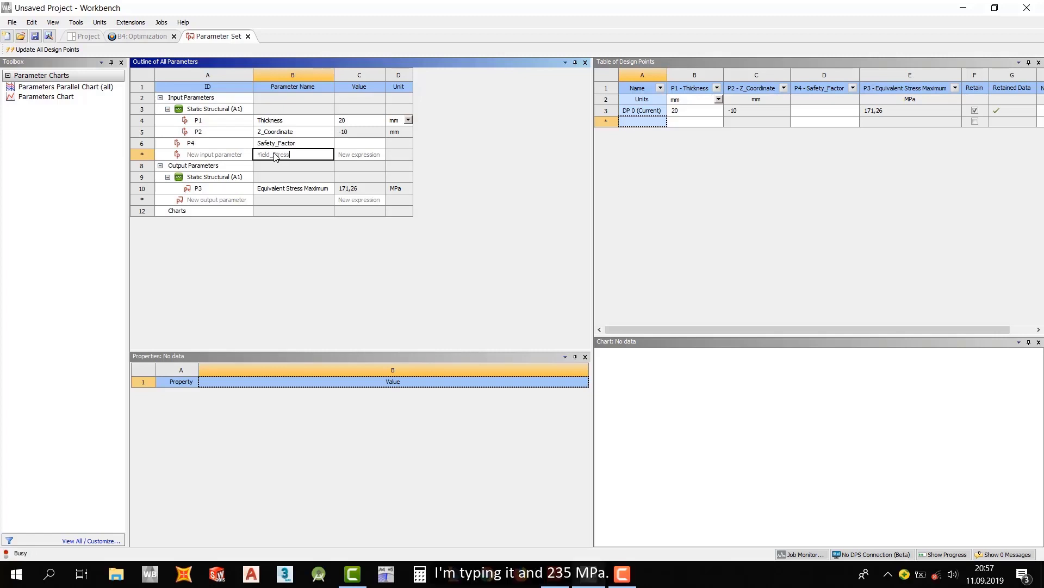
key("Tab")
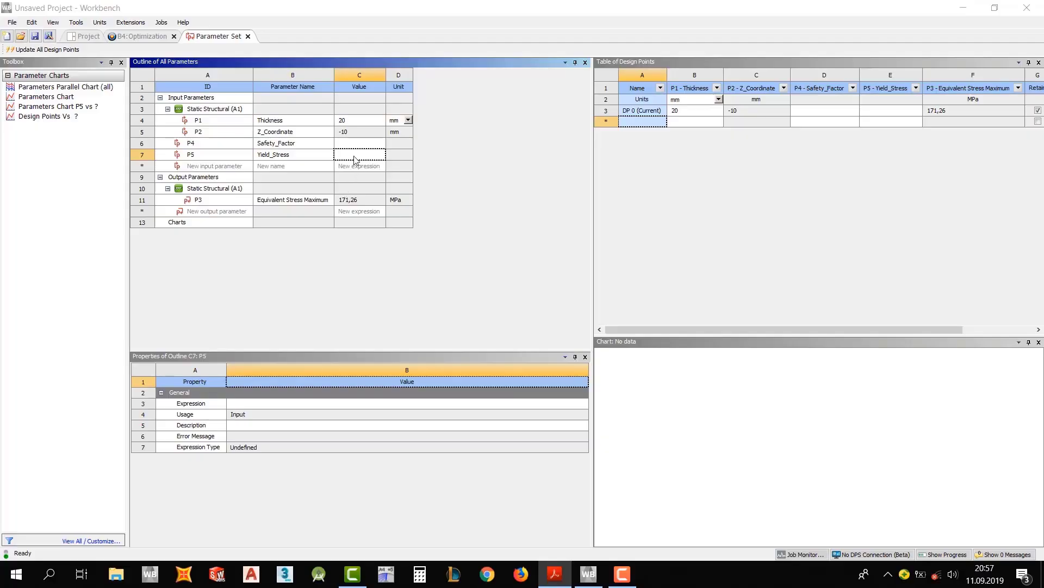
left_click(356, 159)
type("235")
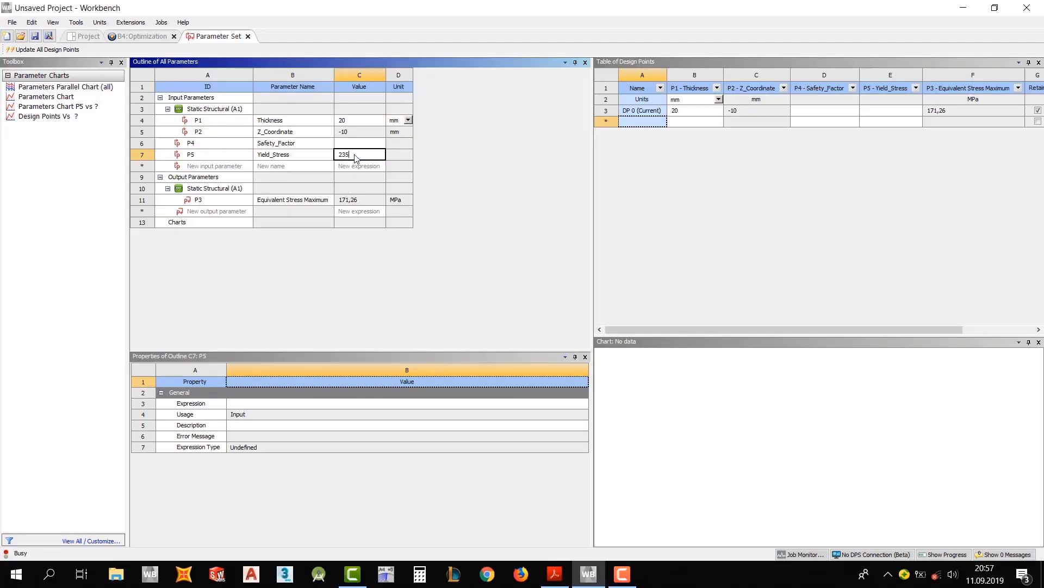
key("Return")
- Define the Safety_Factor parameter with the expression P5/P3 and close the Parameter Set
left_click(279, 143)
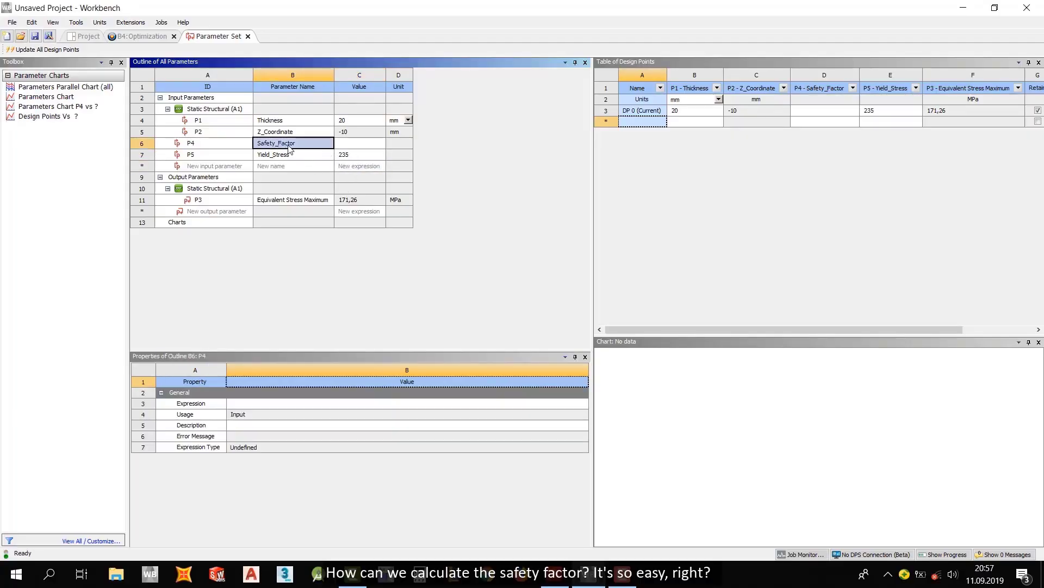
left_click(236, 404)
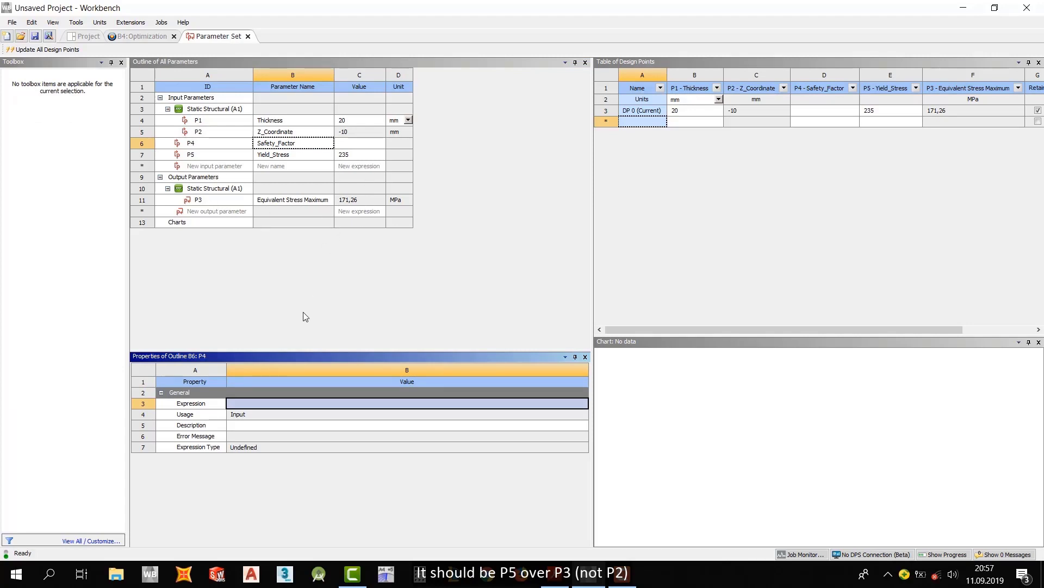
type("p")
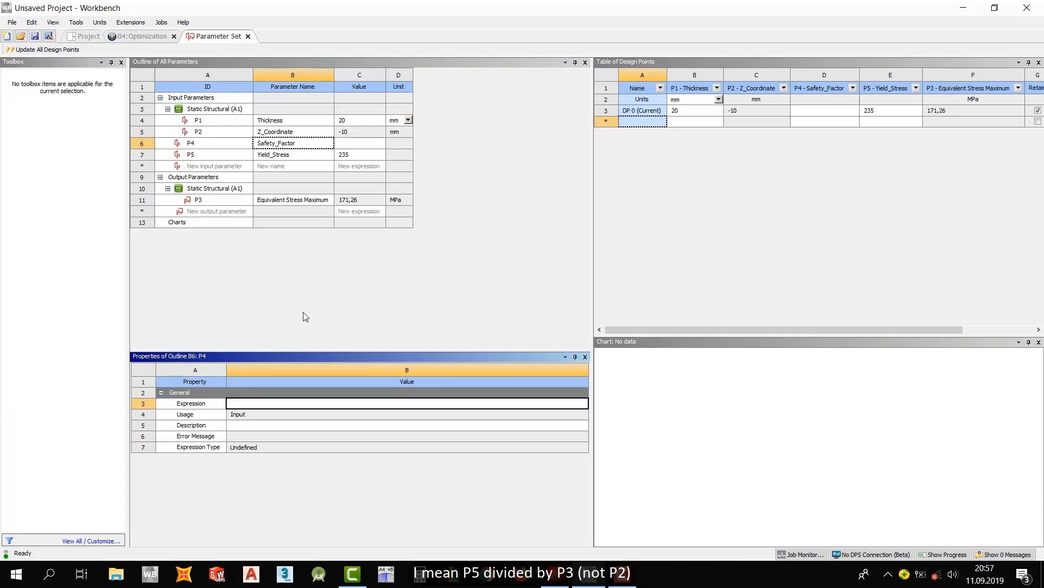
type("5/P3")
key("Return")
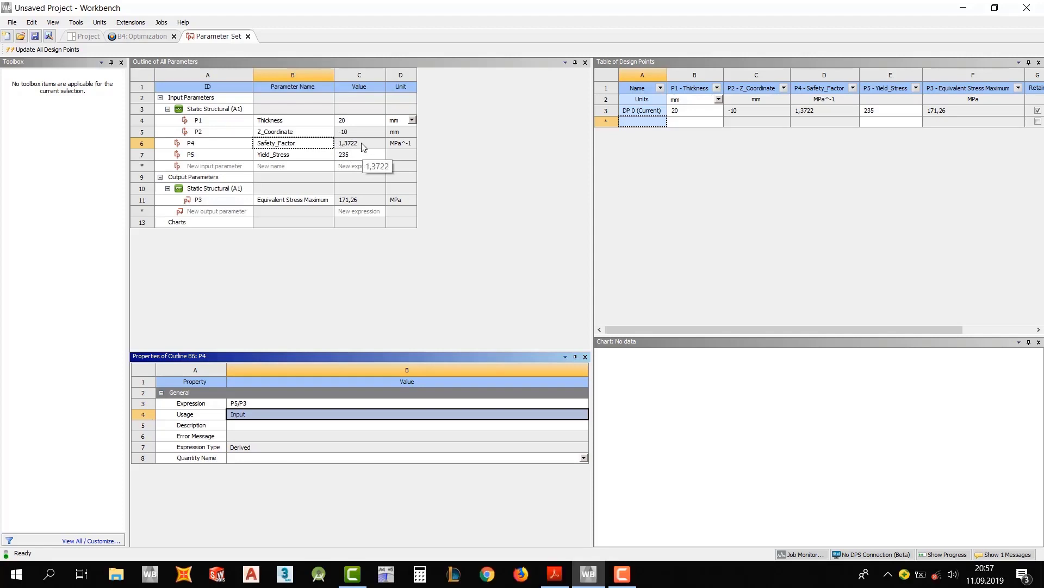
left_click(248, 36)
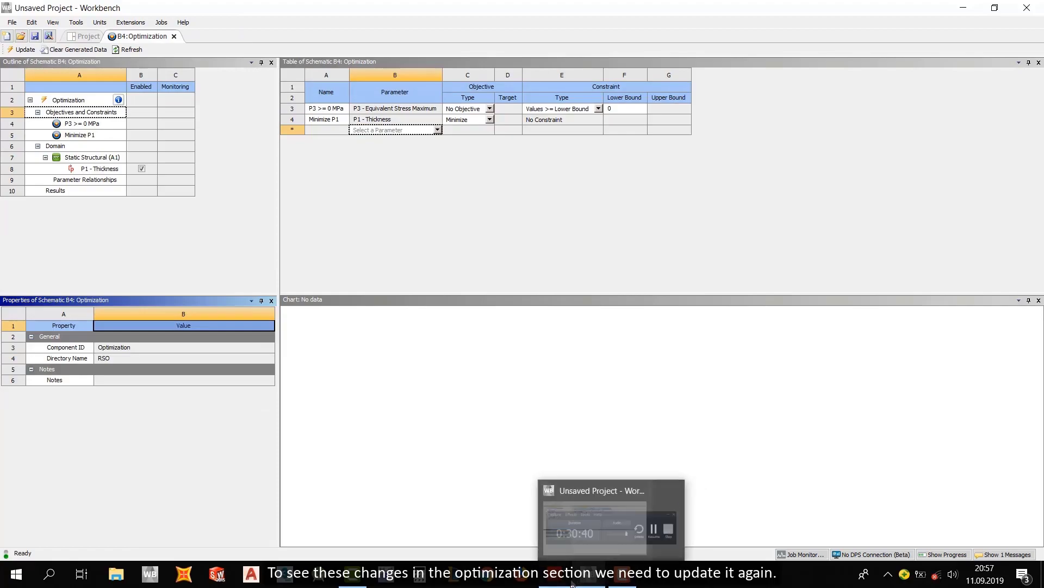
- Return to the project schematic, close the Optimization view and update the Response Surface cell
mouse_move(586, 583)
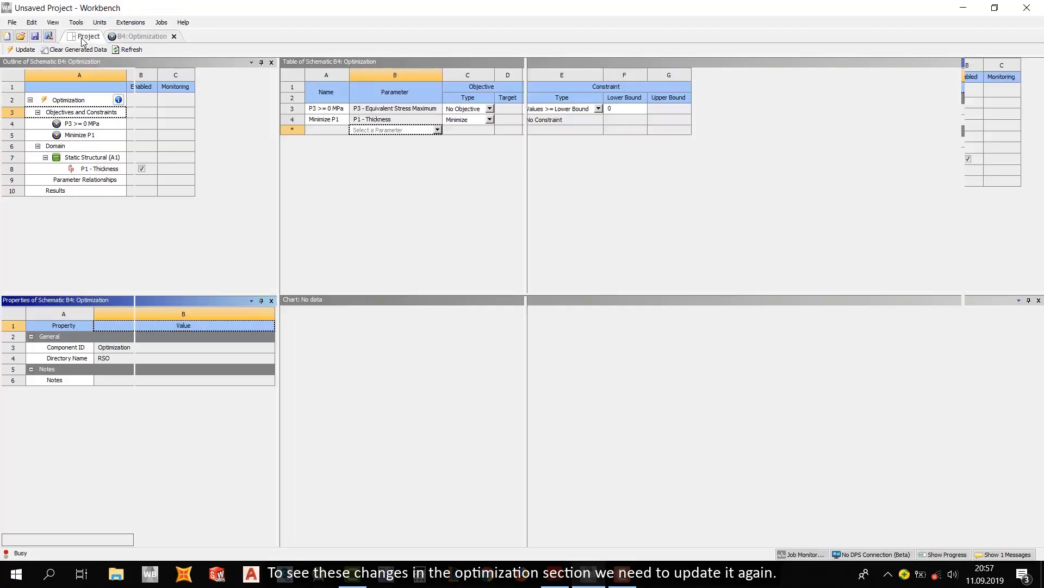
left_click(82, 38)
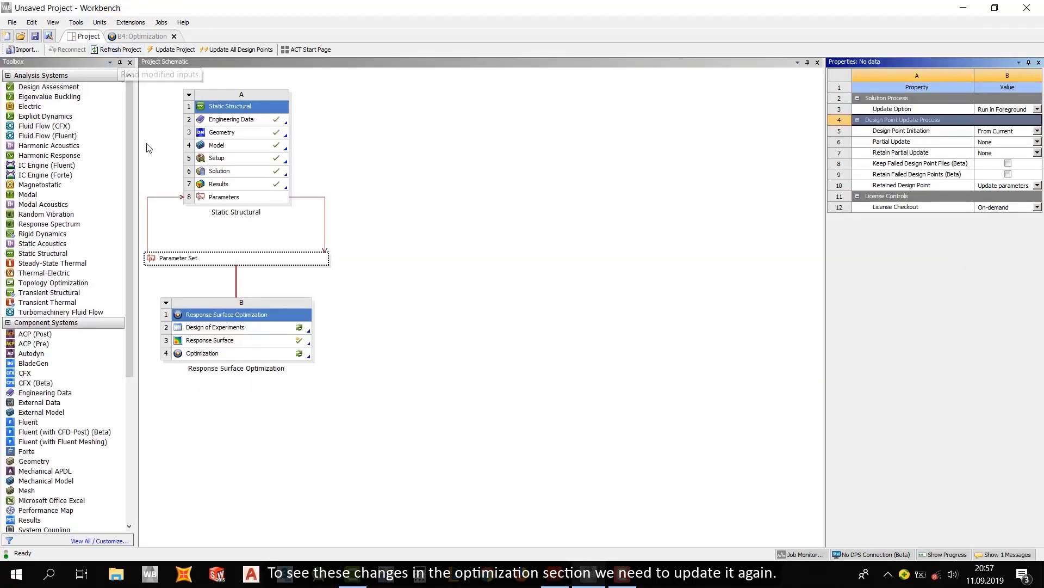
left_click(252, 344)
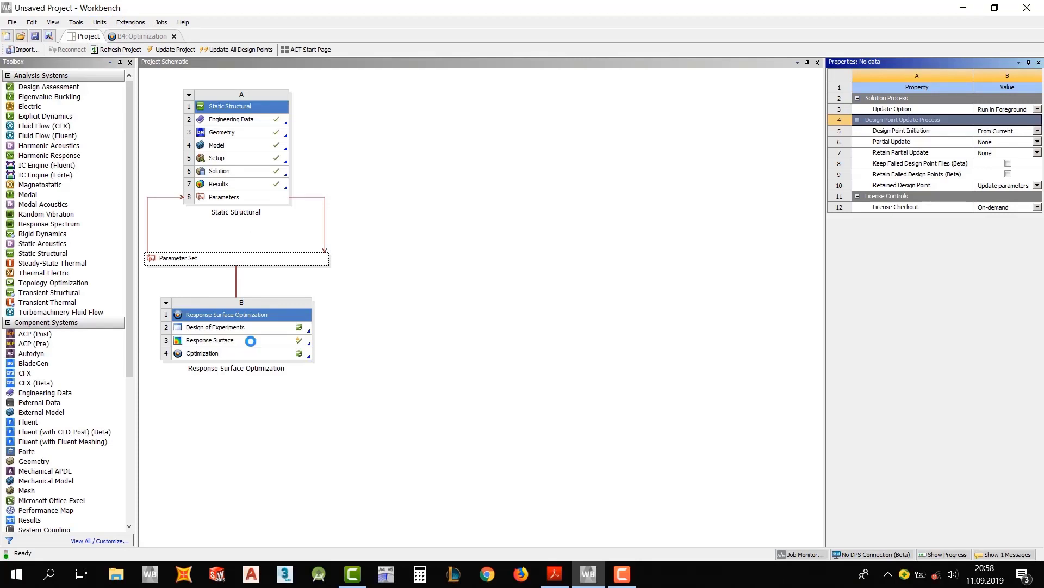
left_click(175, 35)
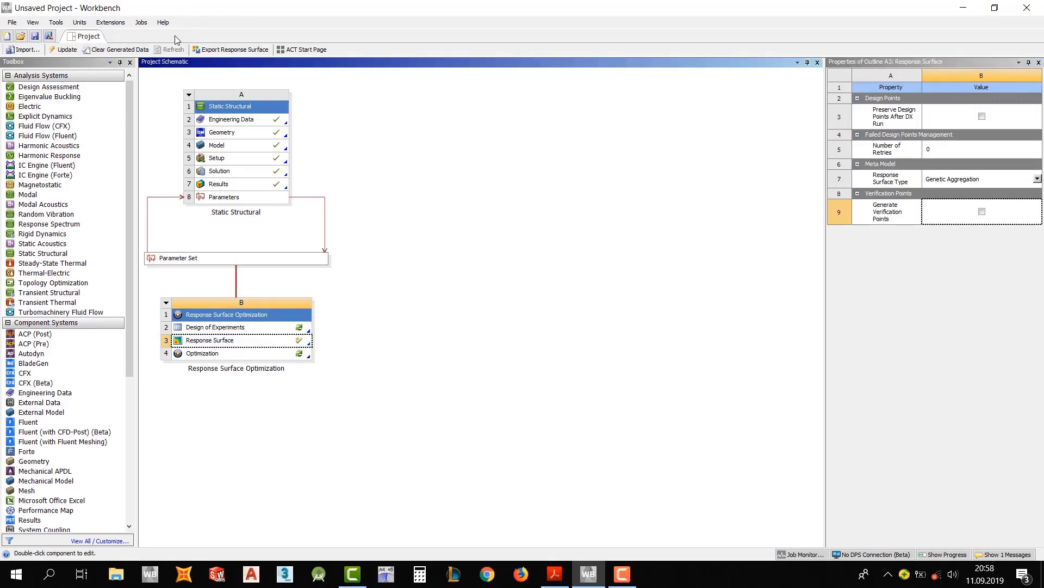
right_click(227, 342)
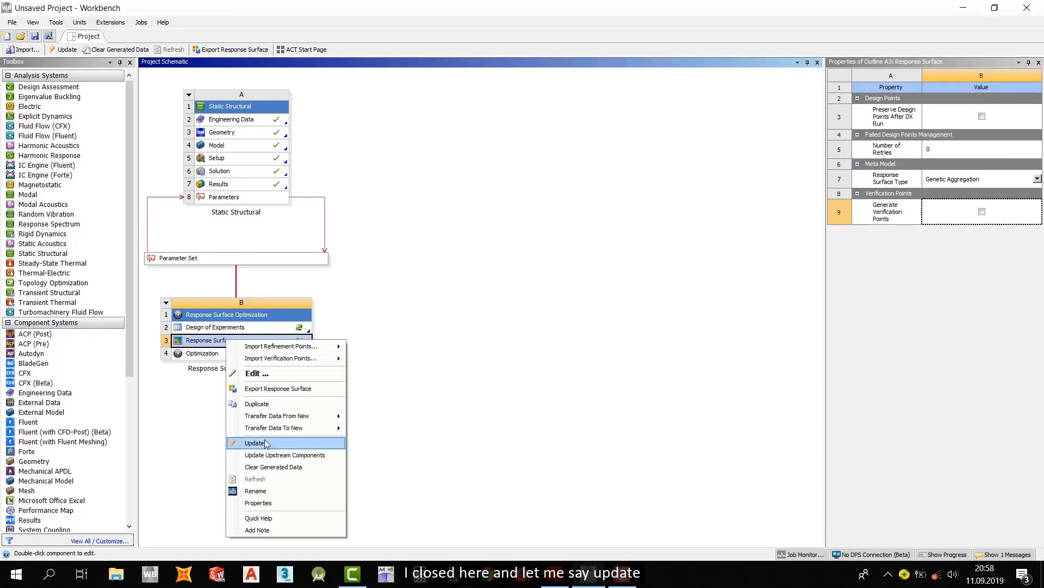
left_click(265, 442)
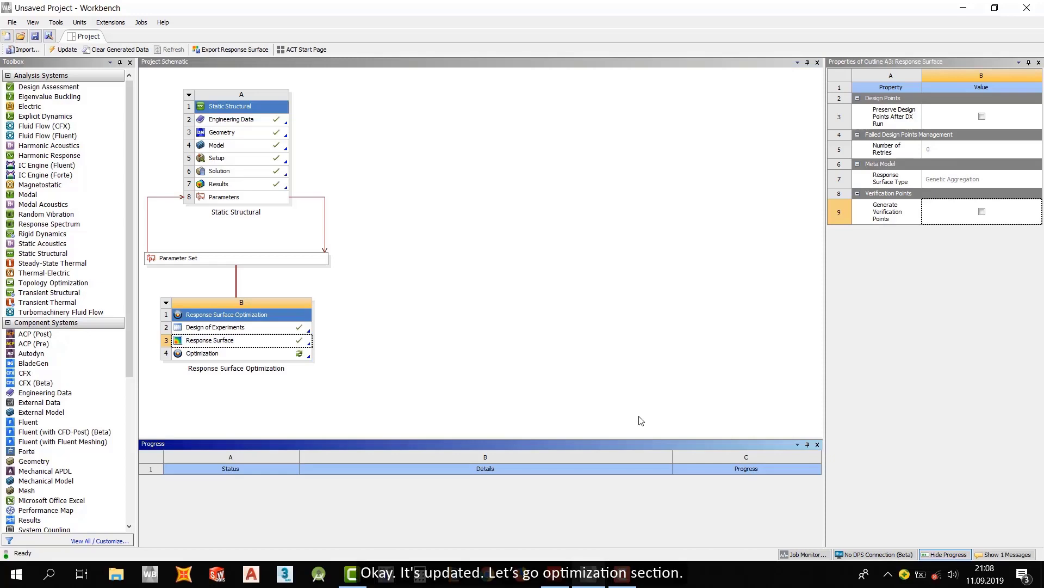
- Open Optimization and add P4 - Safety_Factor to the Objectives and Constraints table, constrained to Values >= Lower Bound with a lower bound of 2
double_click(215, 354)
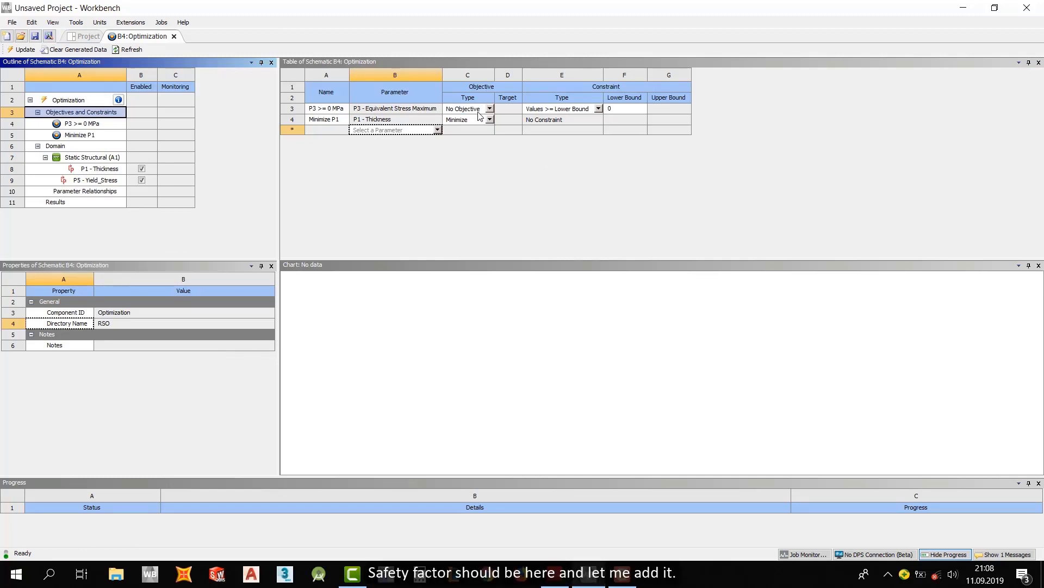
left_click(436, 131)
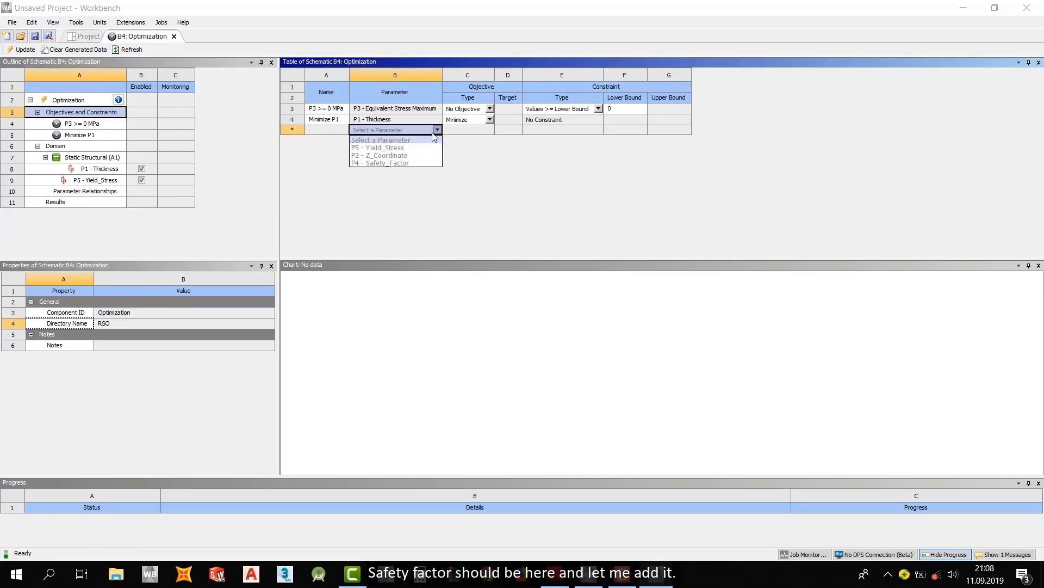
left_click(377, 164)
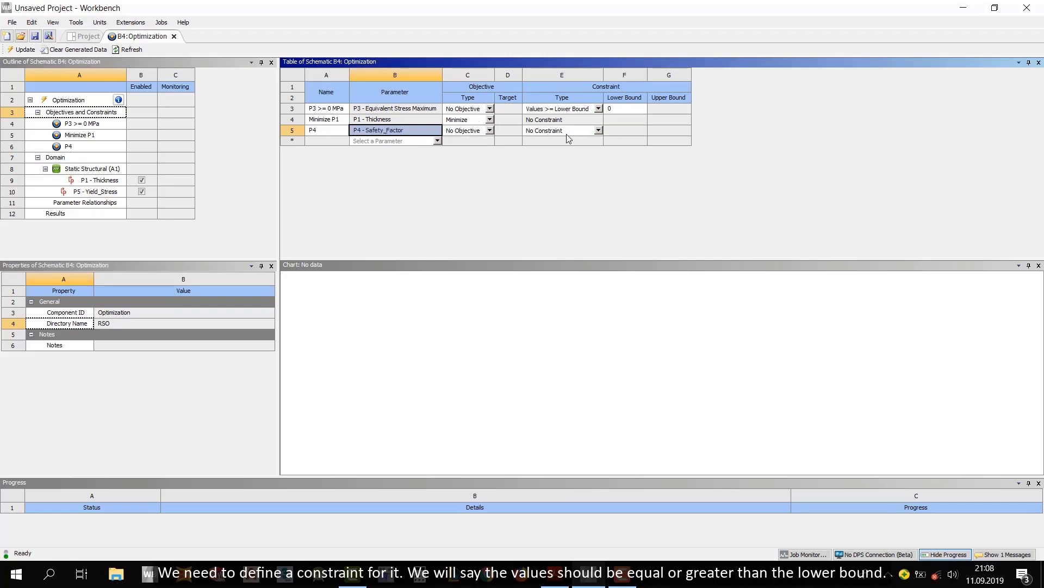
left_click(599, 131)
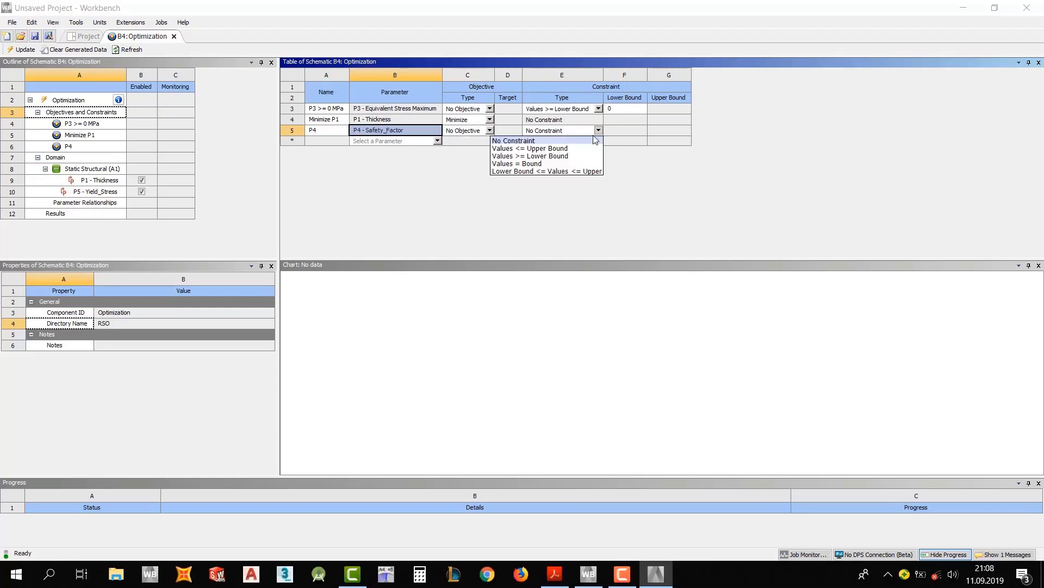
left_click(537, 157)
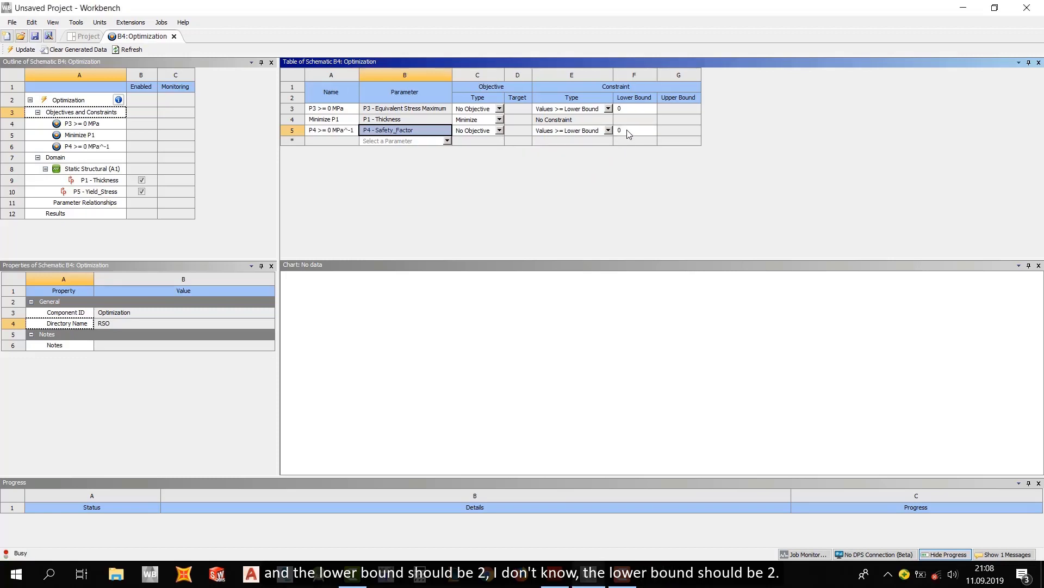
left_click(628, 133)
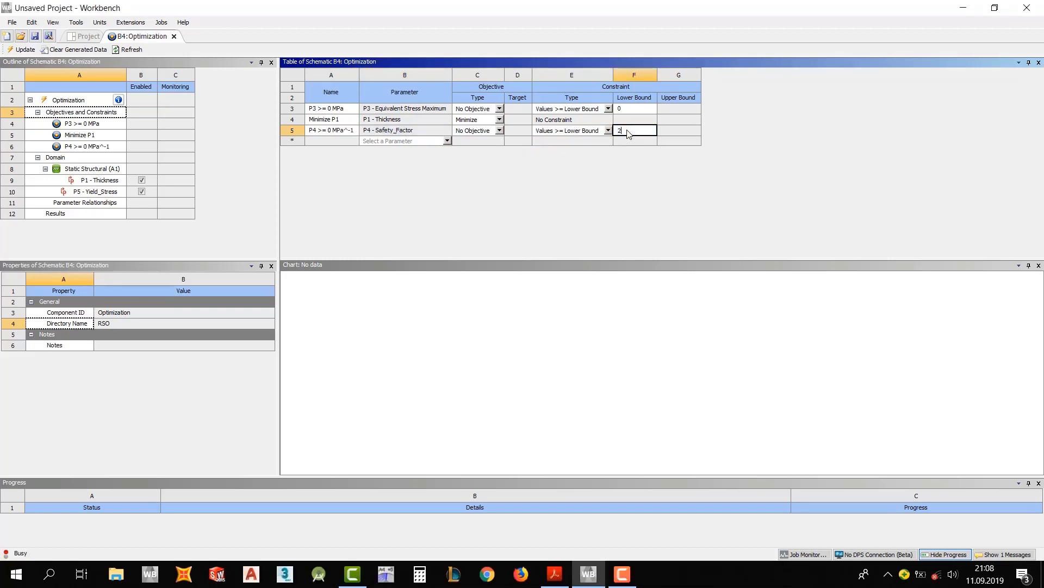
type("2")
key("Return")
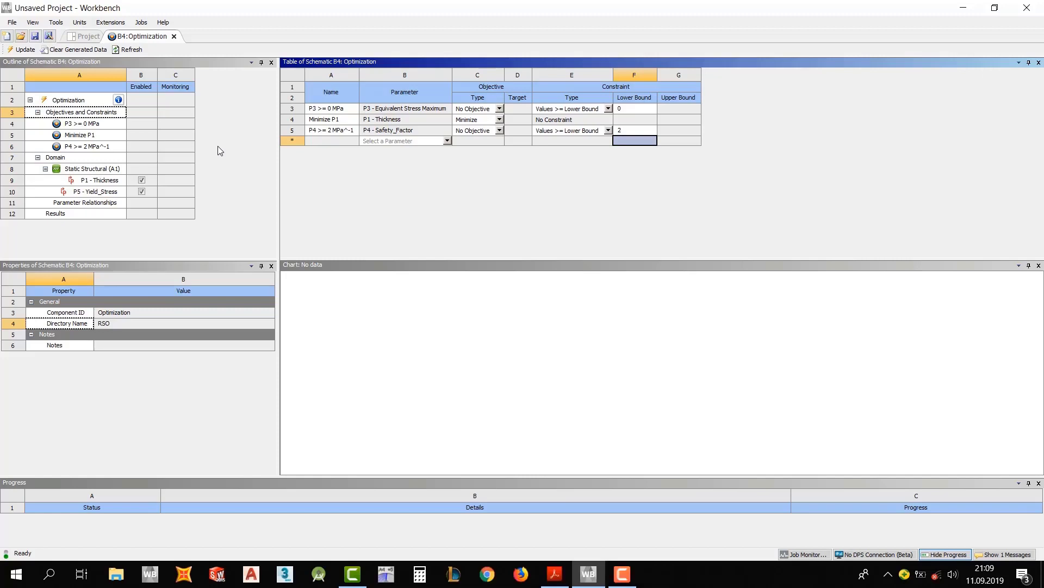
- Update the optimization and display the Candidate Points in its results
left_click(22, 49)
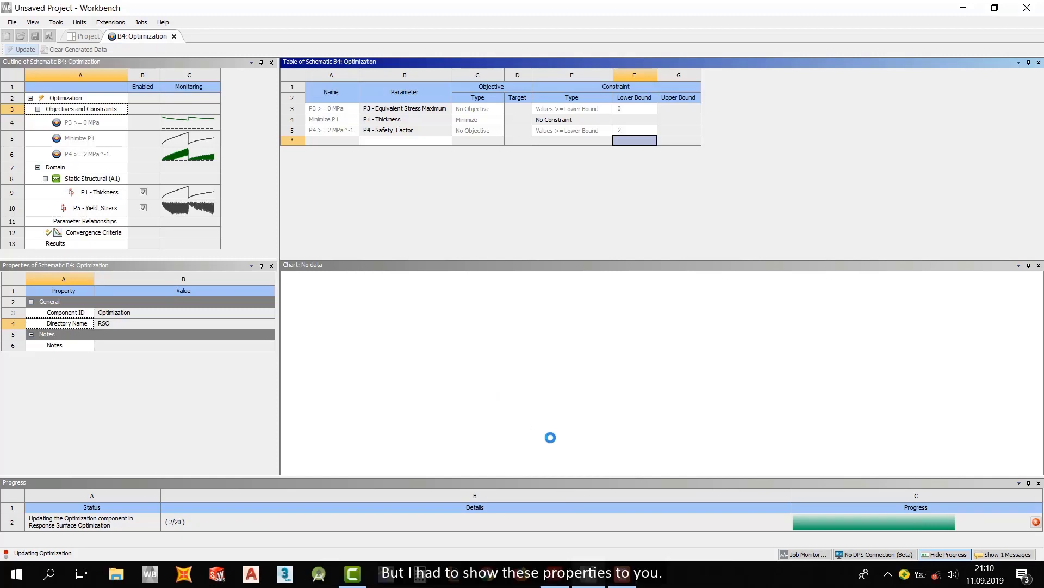
left_click(561, 574)
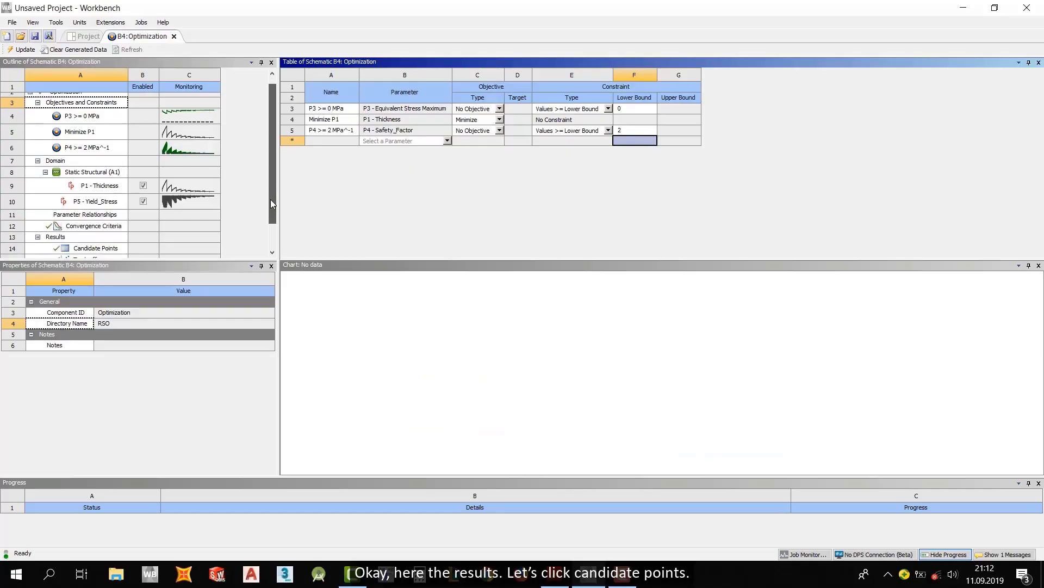
left_click_drag(269, 199, 271, 231)
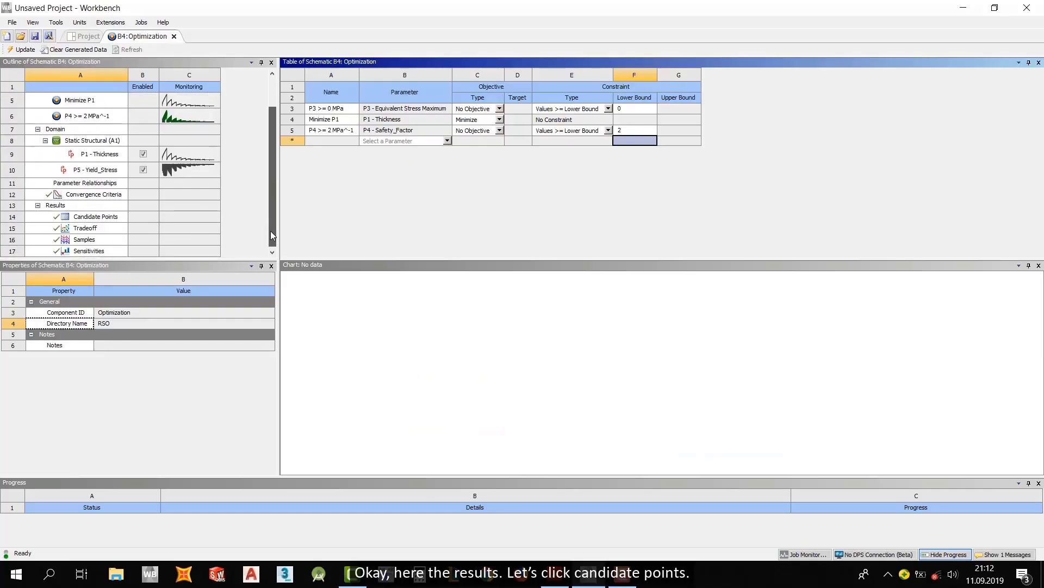
left_click(95, 217)
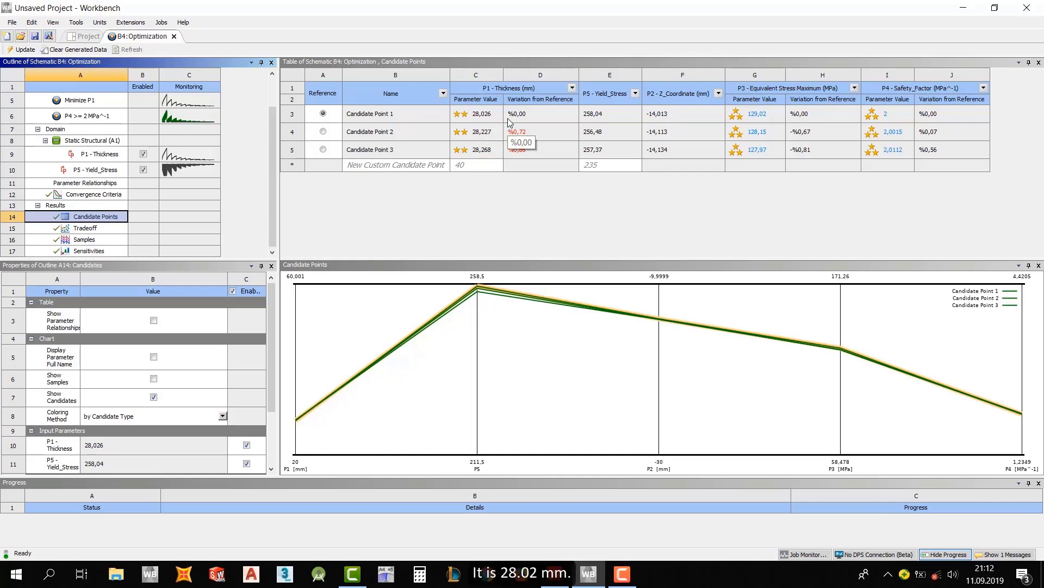
- Verify Candidate Point 1 by design point update, and close the Optimization view
right_click(360, 113)
right_click(398, 113)
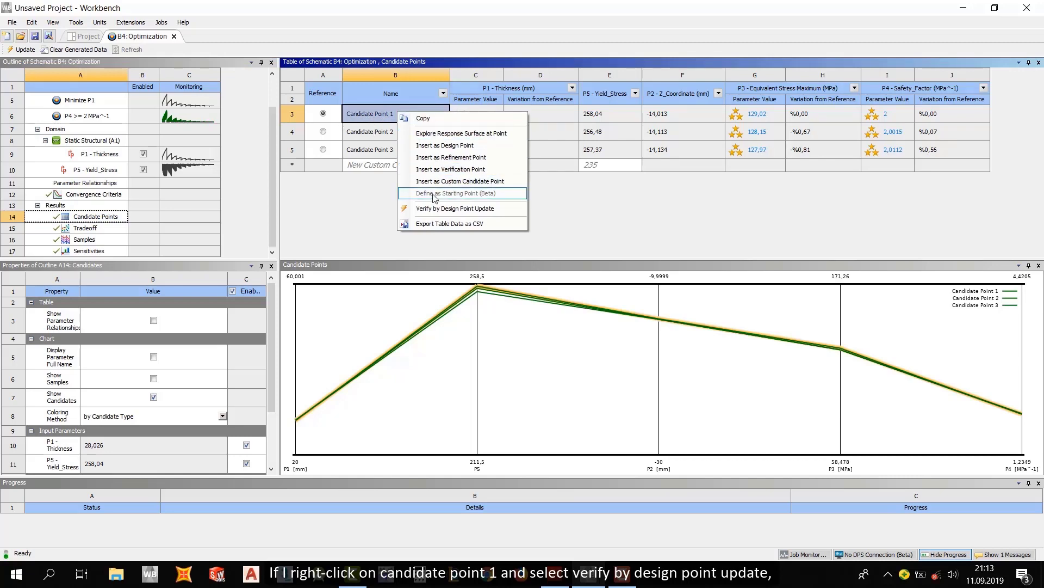
left_click(448, 210)
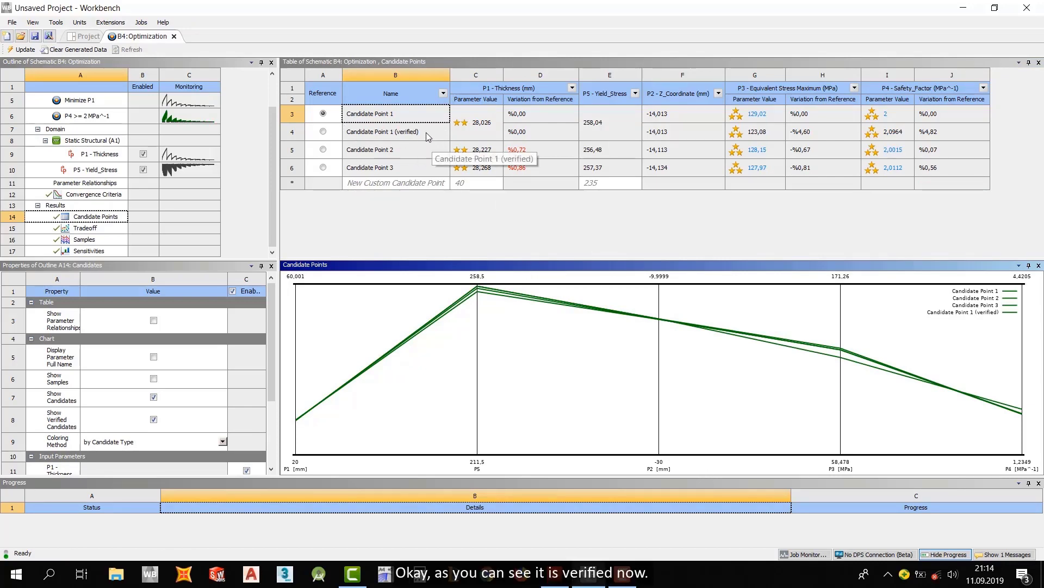
left_click(174, 37)
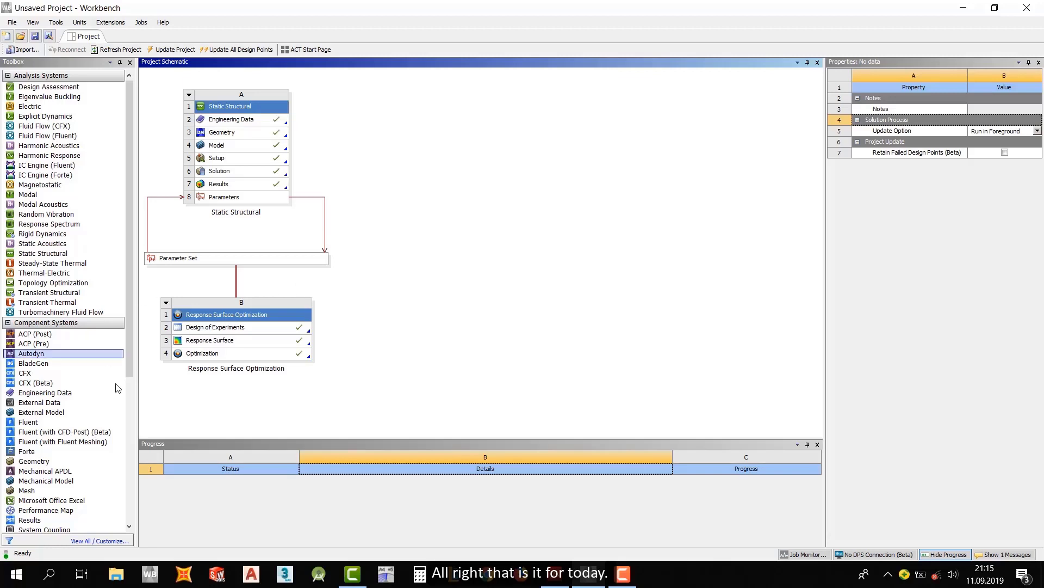
left_click(10, 23)
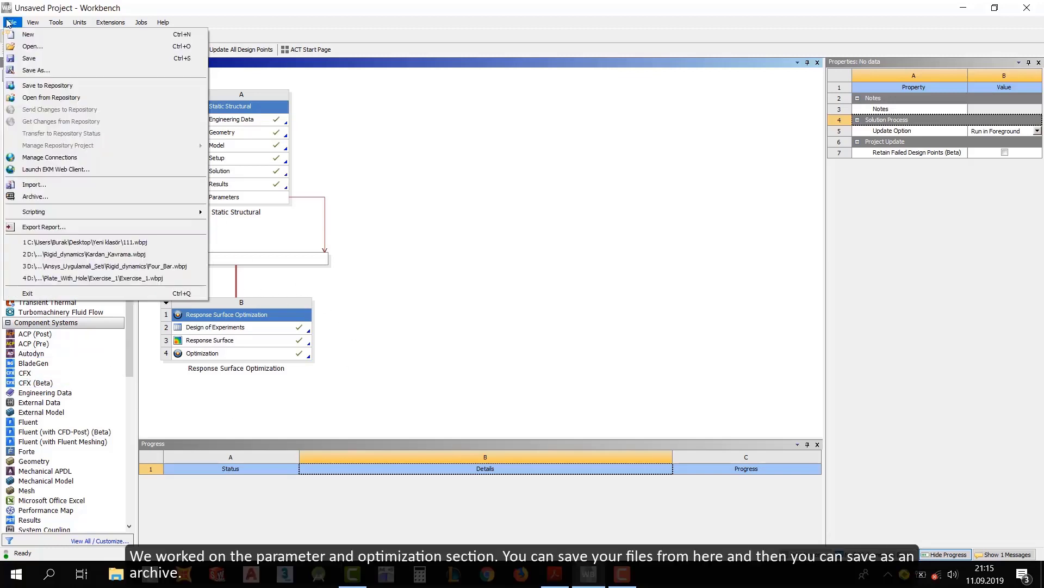
left_click(45, 71)
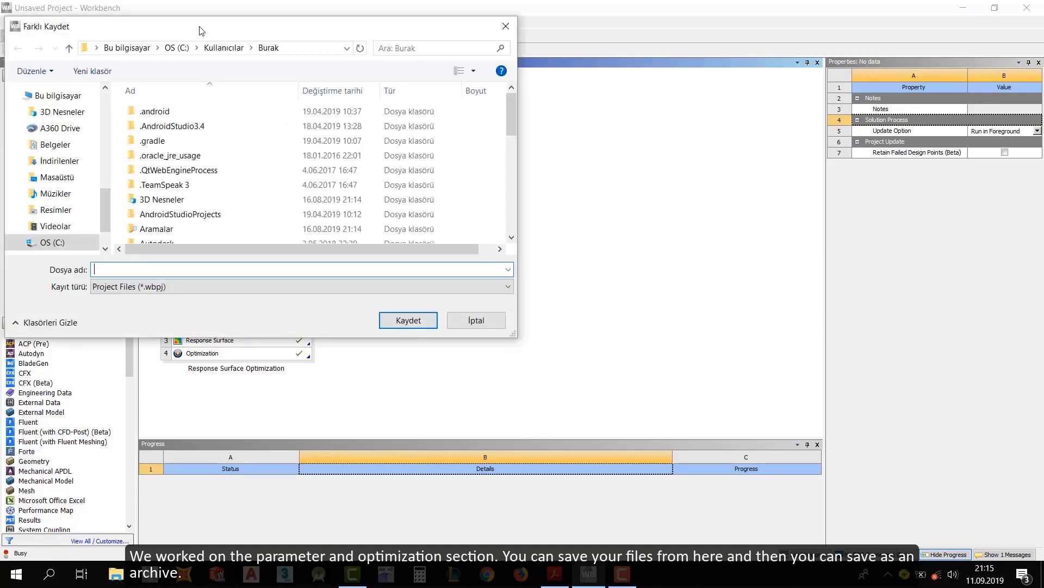
left_click(503, 28)
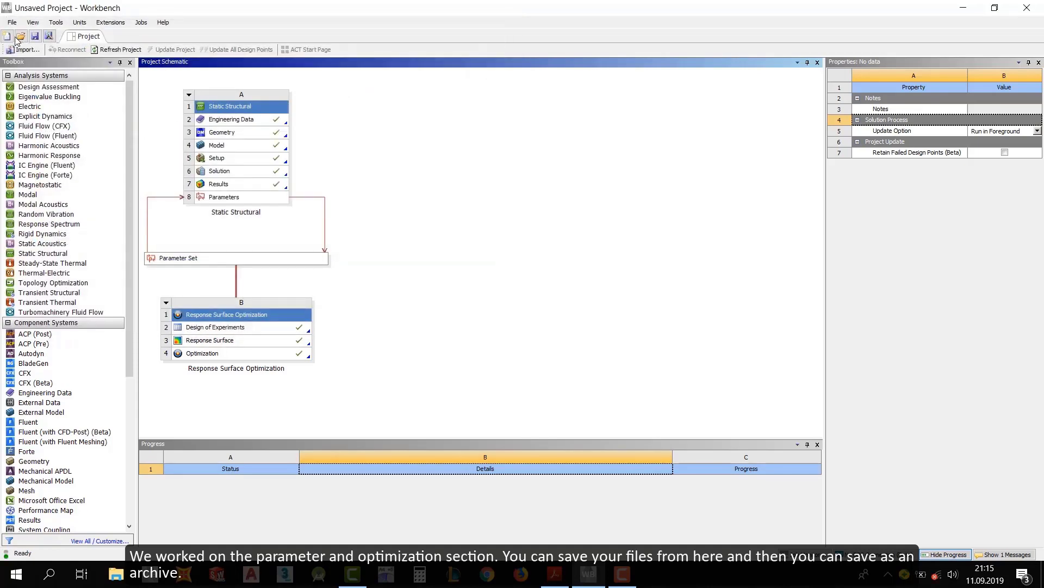
left_click(11, 22)
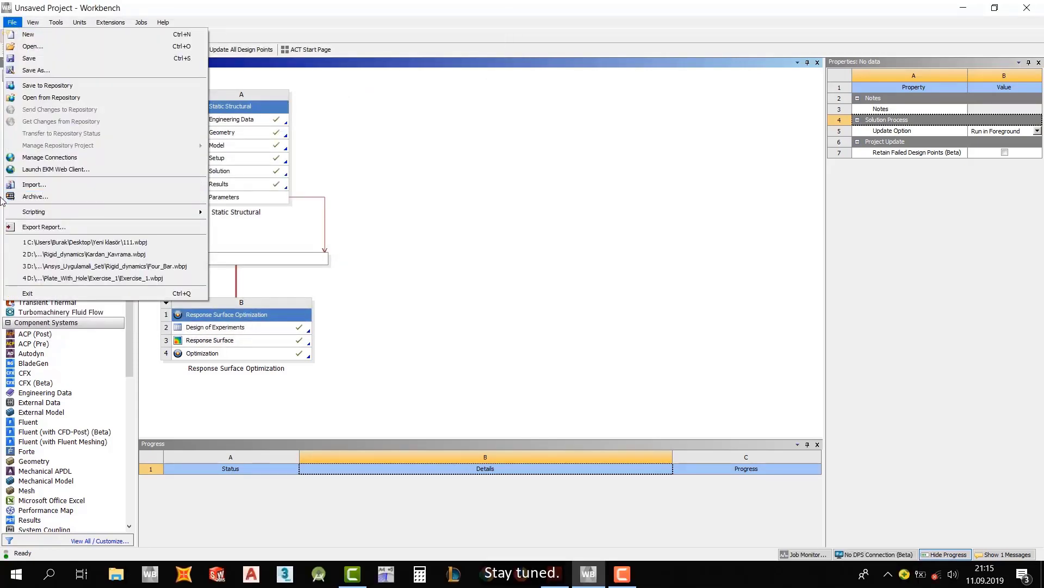